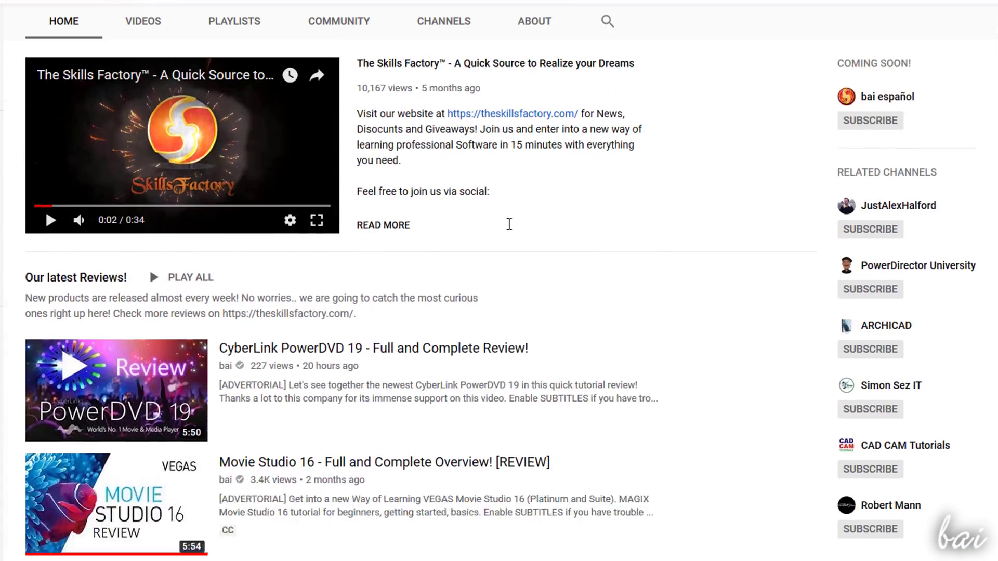
Step: Place an oval 36" x 48" dining table on the room floor
scroll(509, 223, "down", 7)
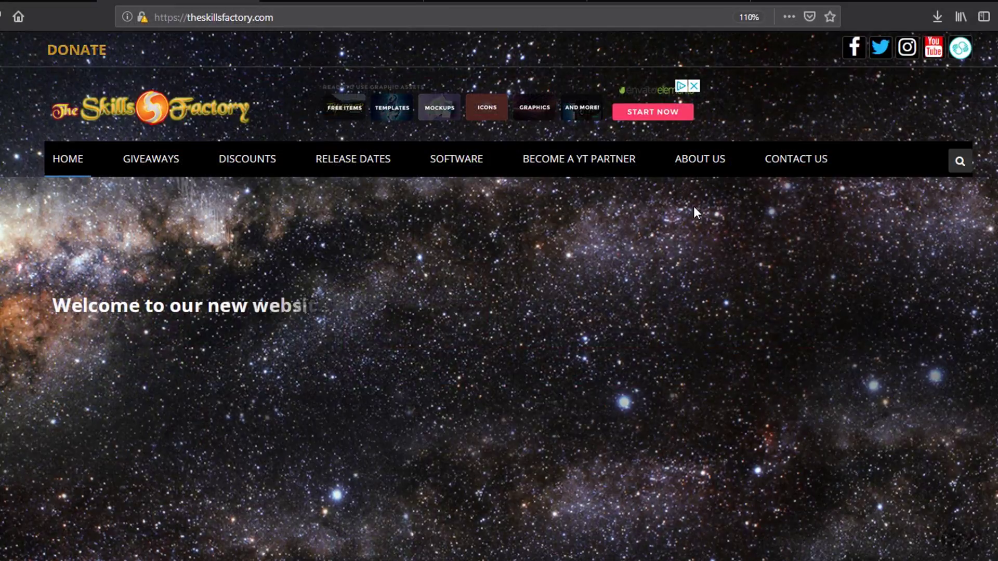
scroll(694, 206, "down", 10)
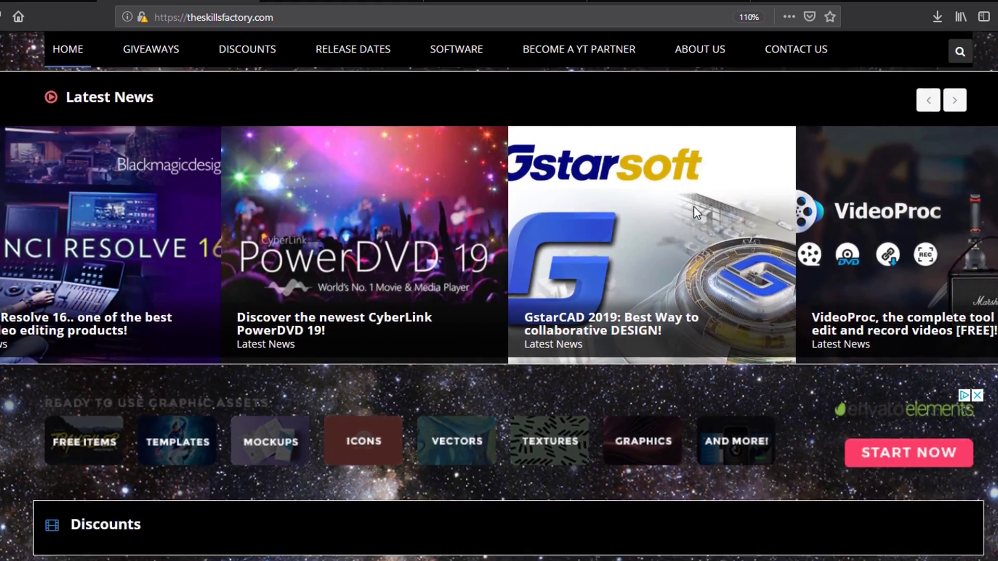
scroll(694, 206, "down", 17)
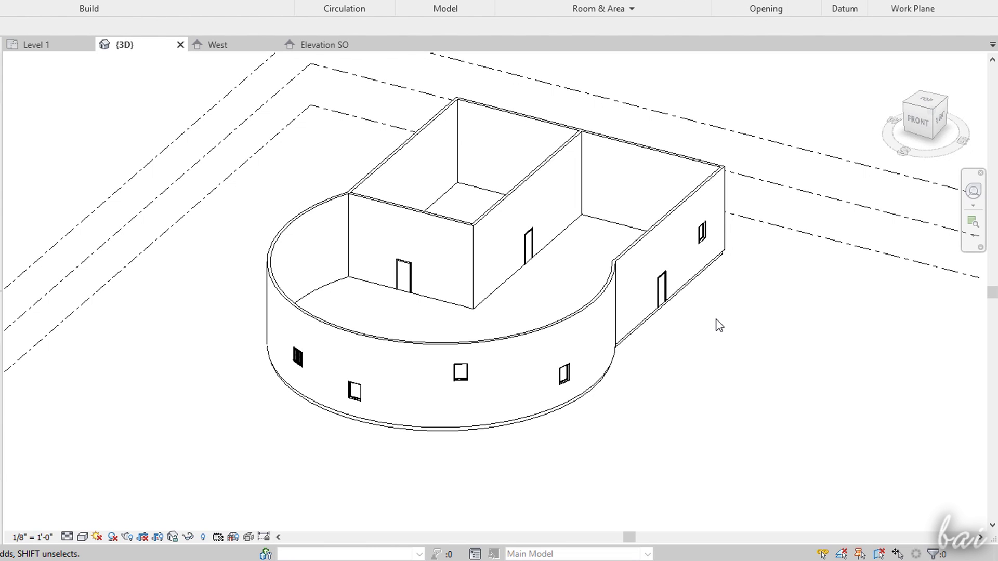
scroll(718, 326, "down", 2)
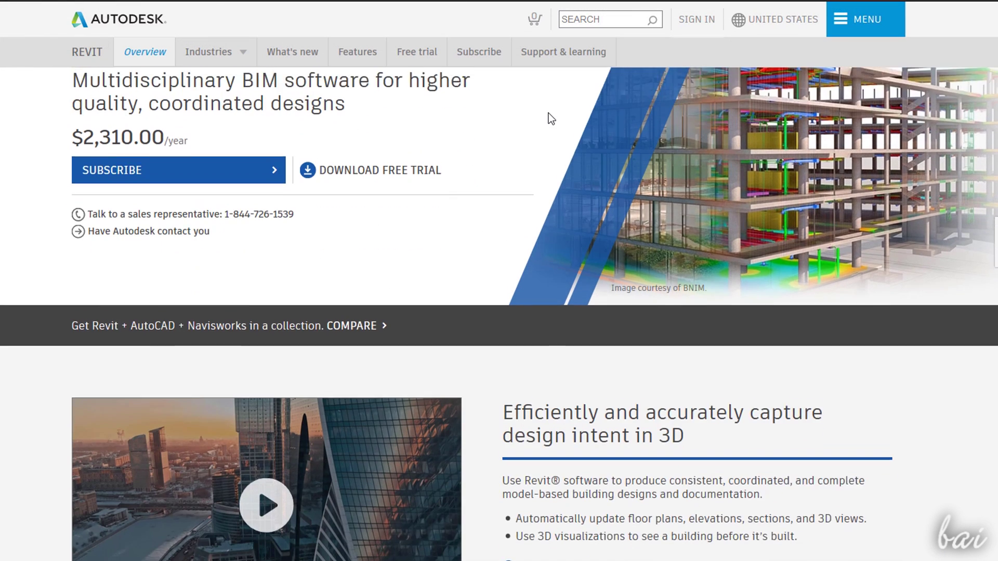
scroll(547, 113, "down", 6)
scroll(752, 170, "down", 6)
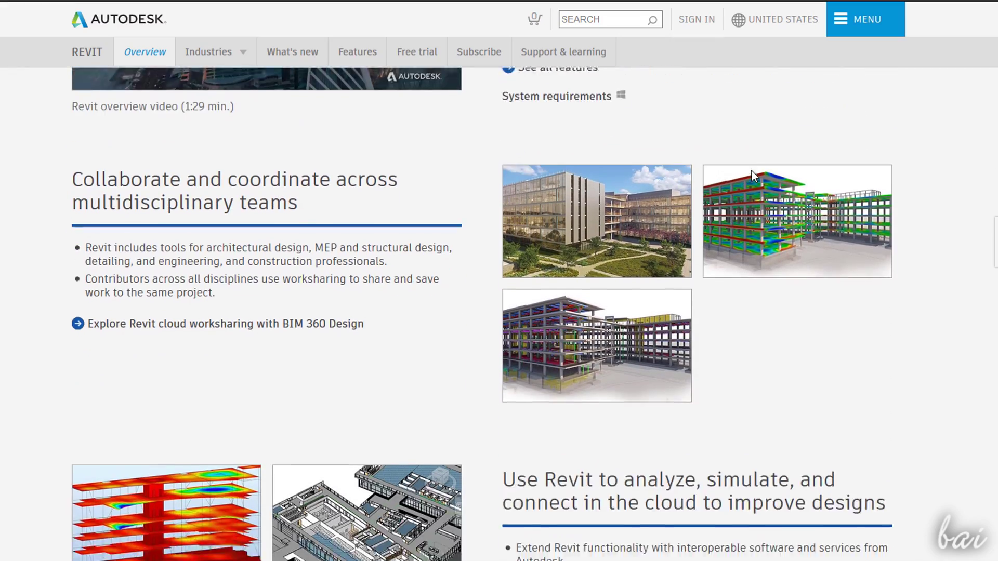
scroll(378, 293, "down", 4)
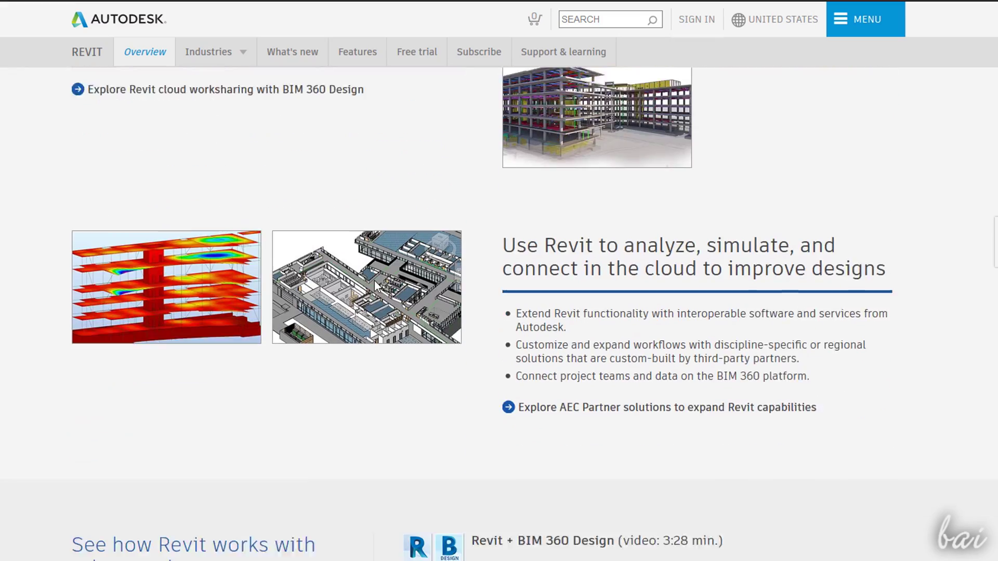
scroll(558, 294, "down", 4)
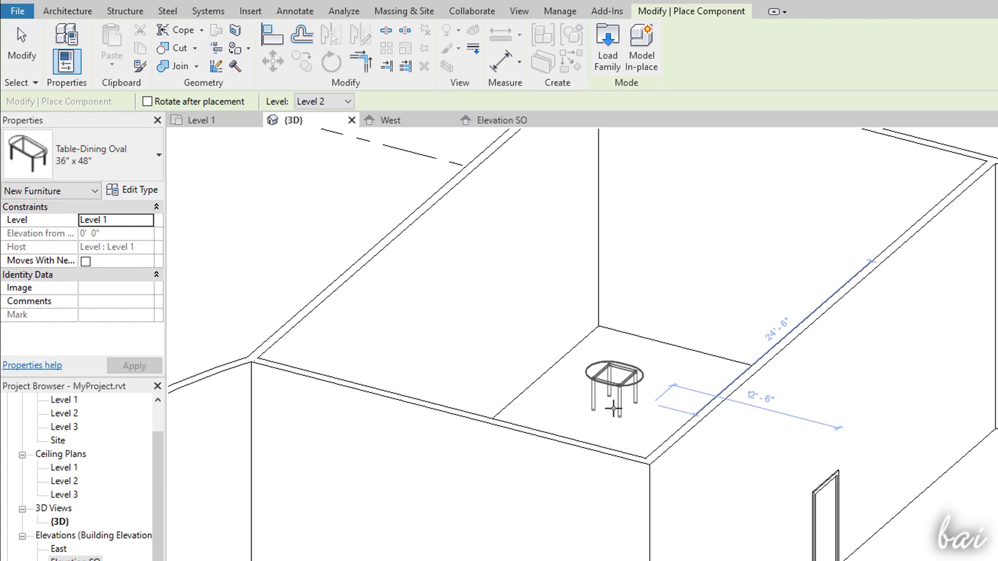
left_click(613, 409)
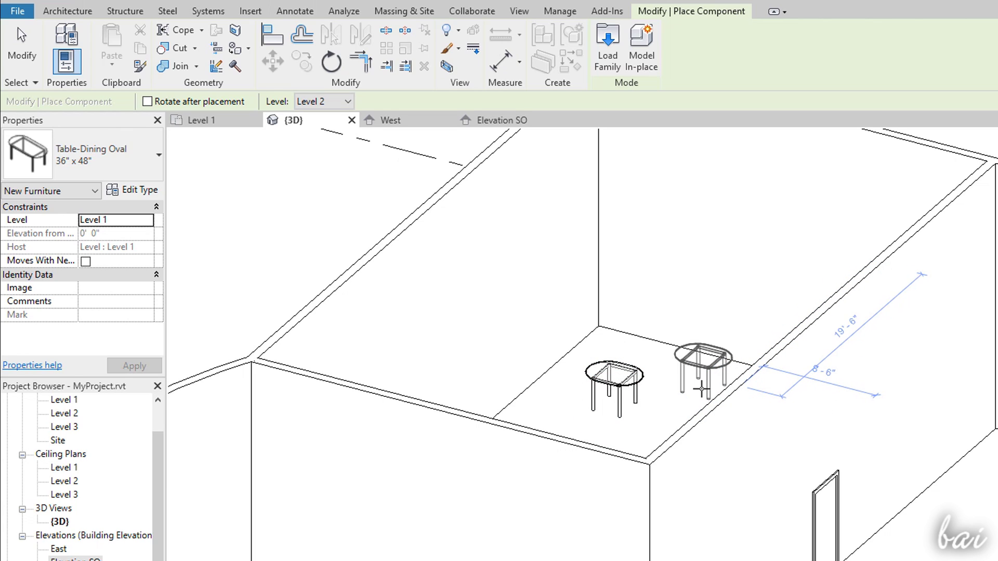
Step: Finish placing tables and orbit the view around the roofed building
key("Escape")
scroll(685, 387, "down", 5)
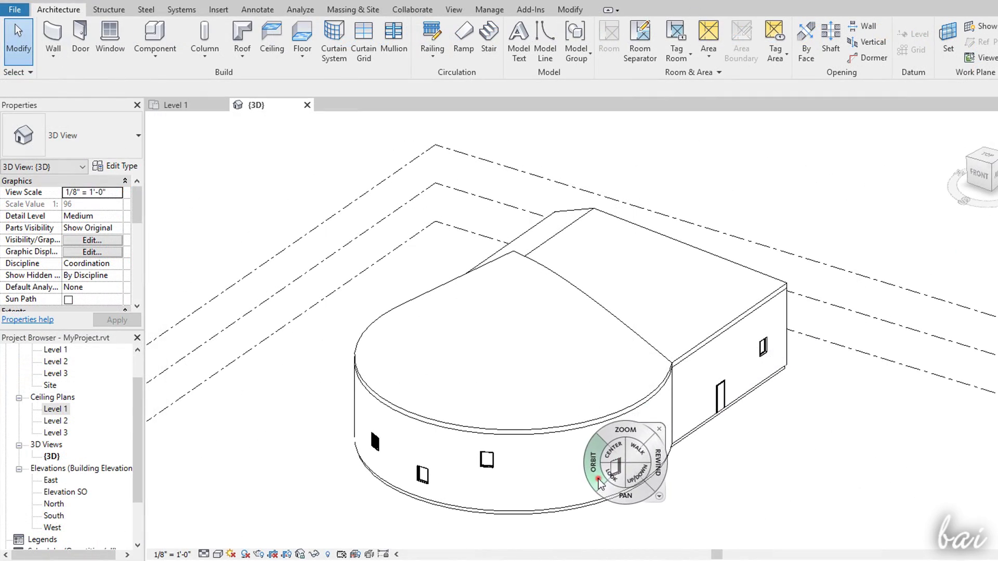
left_click_drag(599, 482, 577, 461)
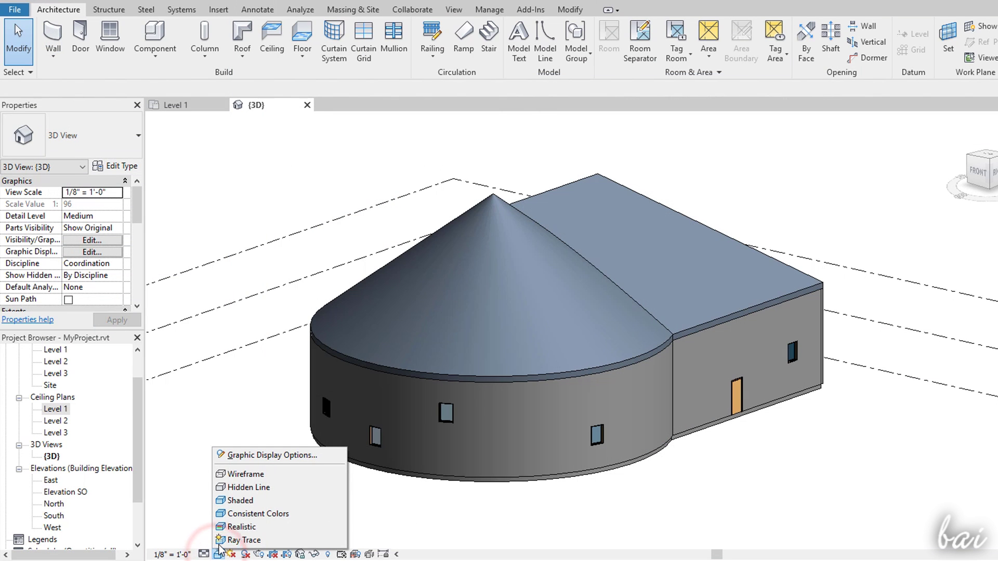
Step: Switch the 3D view's visual style to Consistent Colors, then Realistic
left_click(236, 514)
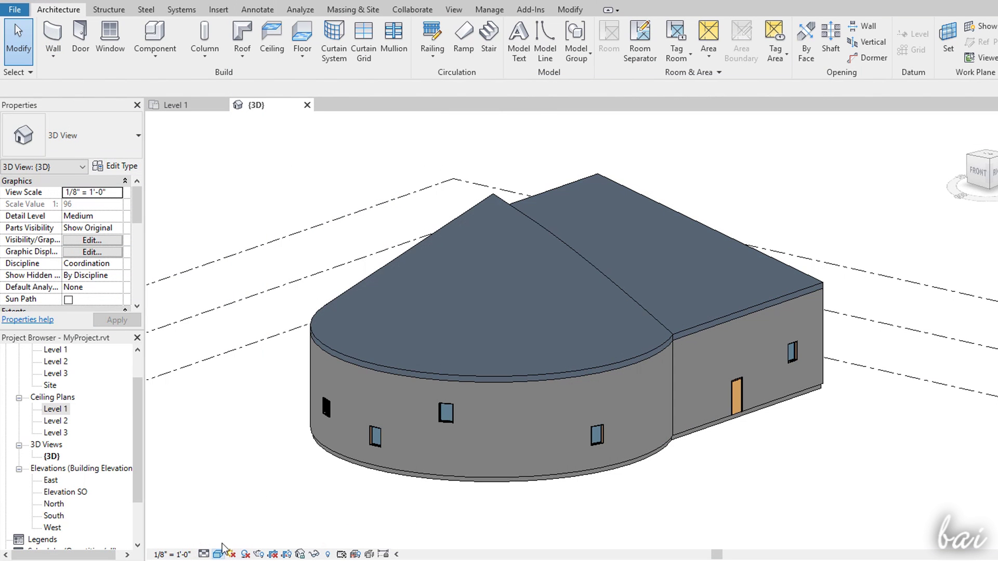
left_click(237, 528)
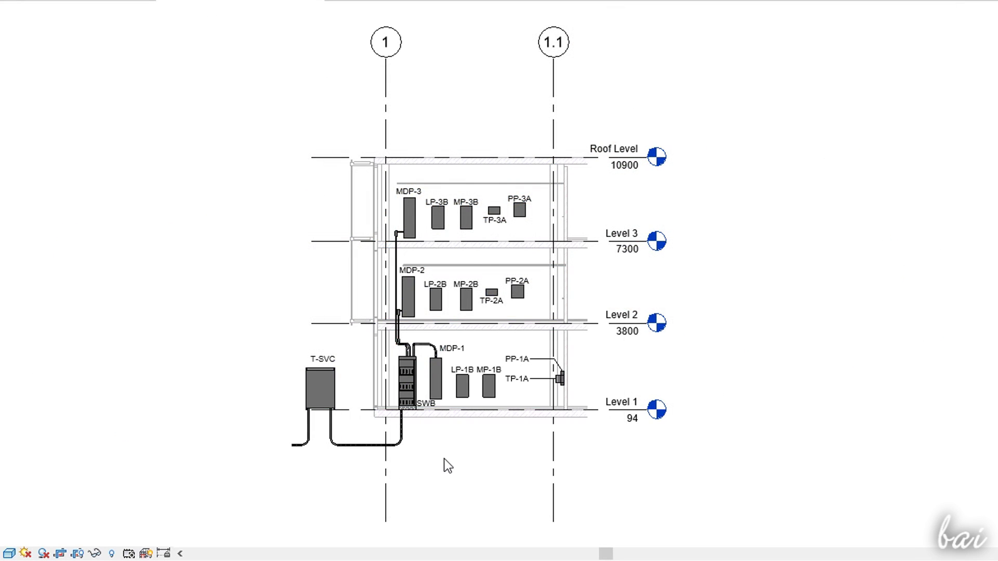
scroll(426, 409, "up", 5)
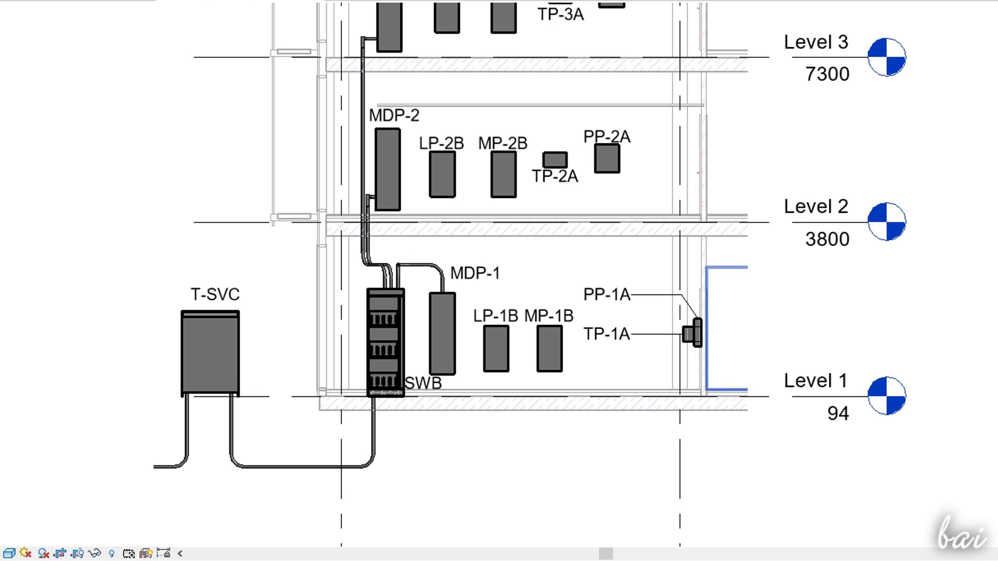
scroll(530, 275, "up", 5)
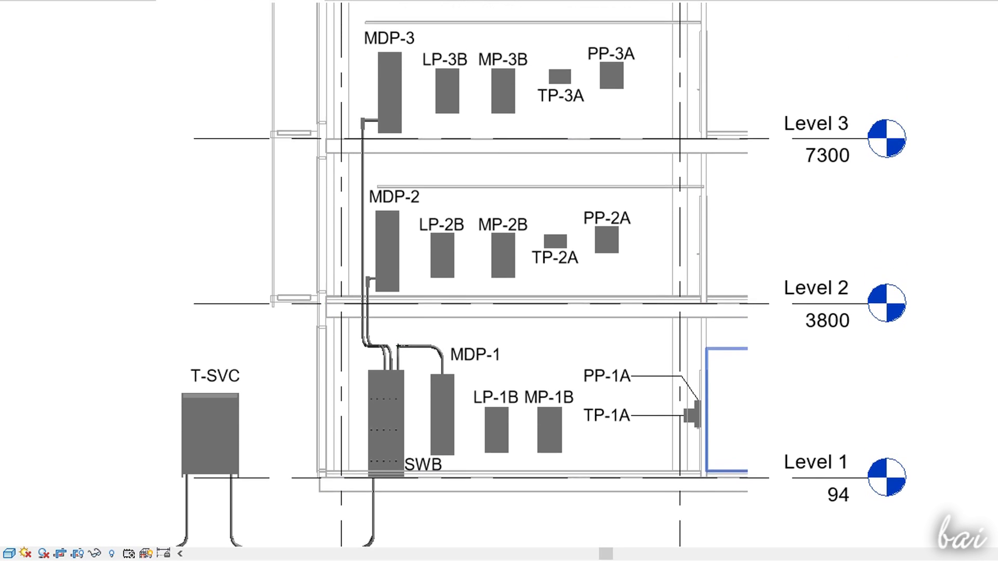
scroll(531, 275, "up", 3)
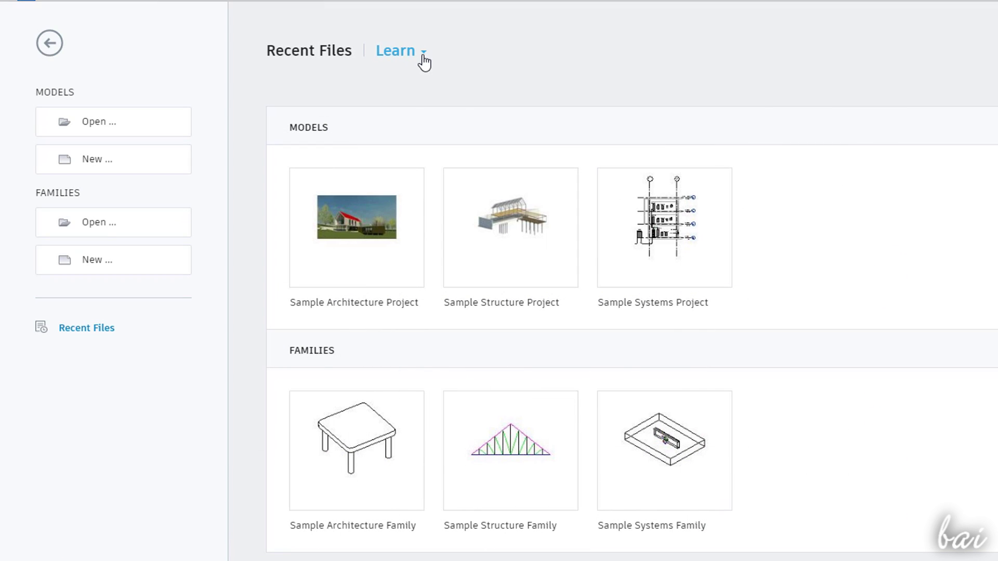
Step: Open What's New from the Learn resources and scroll through the help page
left_click(424, 61)
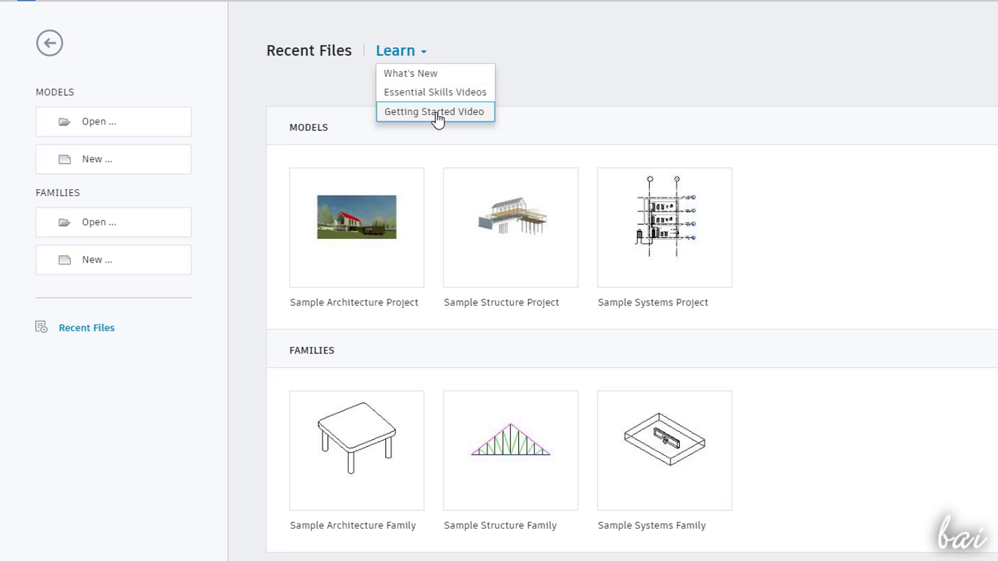
scroll(635, 216, "down", 2)
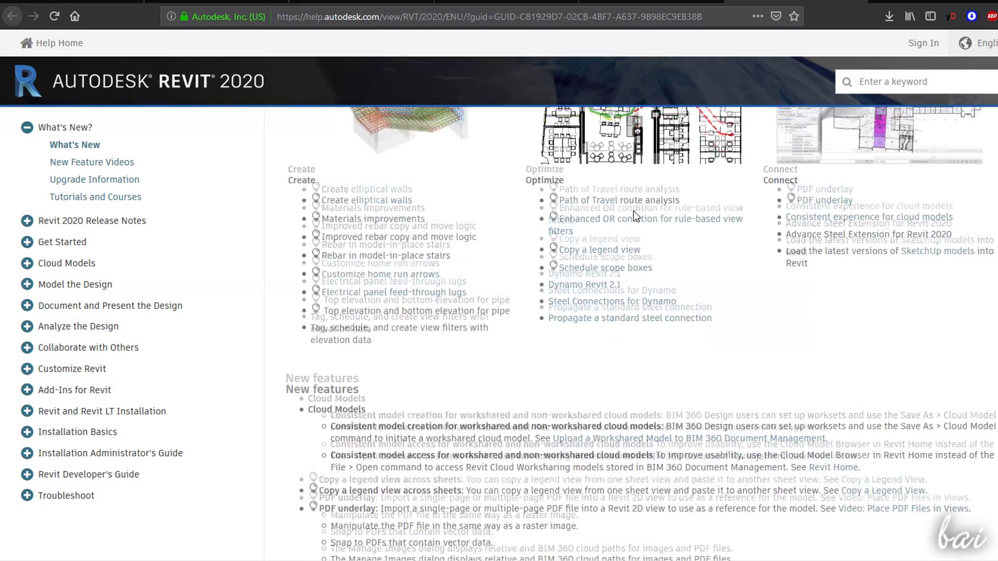
scroll(635, 215, "down", 3)
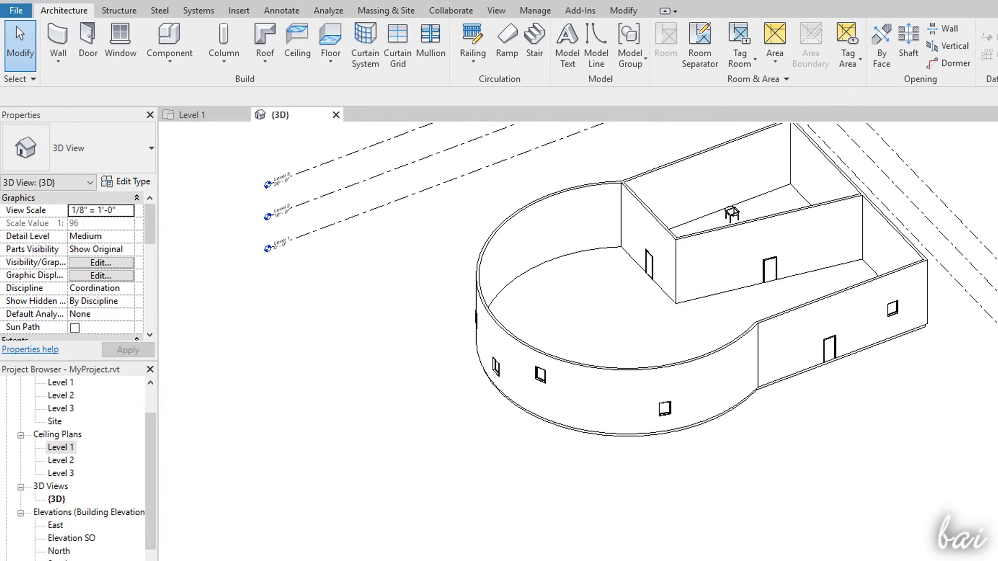
Step: Orbit the model to a new angle using the SteeringWheel
key("shift+w")
left_click_drag(810, 430, 817, 433)
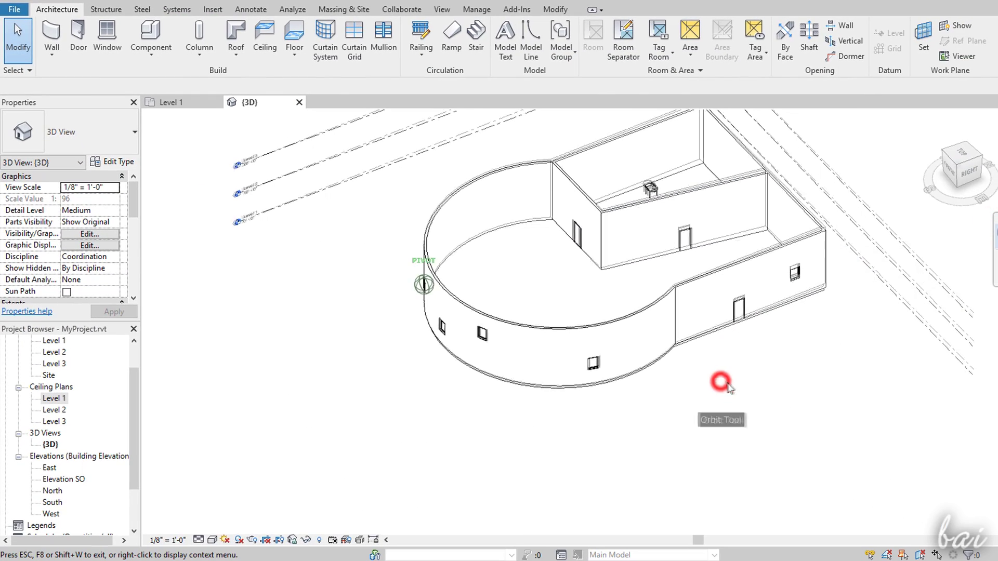
left_click_drag(727, 388, 809, 352)
key("shift+w")
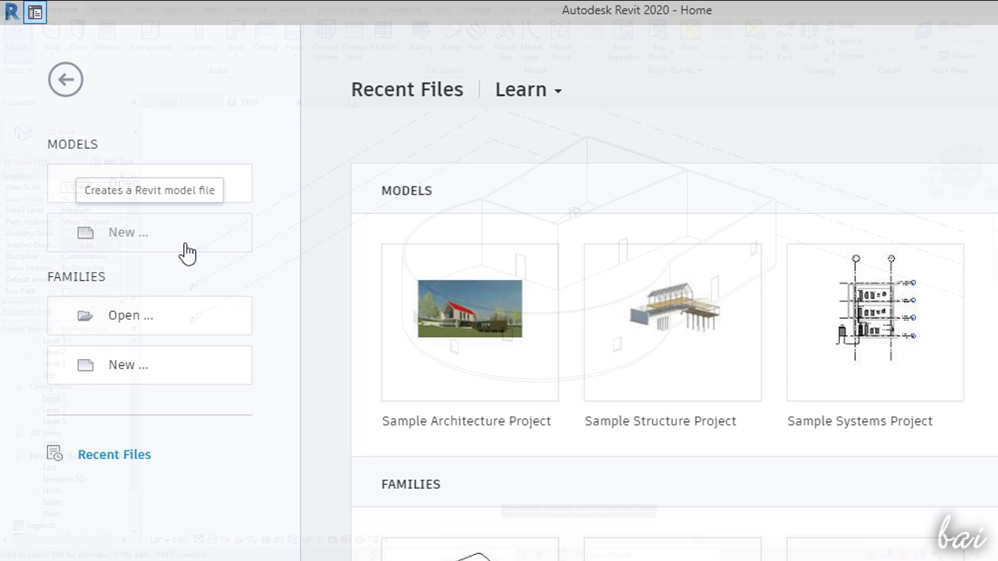
Step: Start a new project from the Architectural Template
left_click(185, 242)
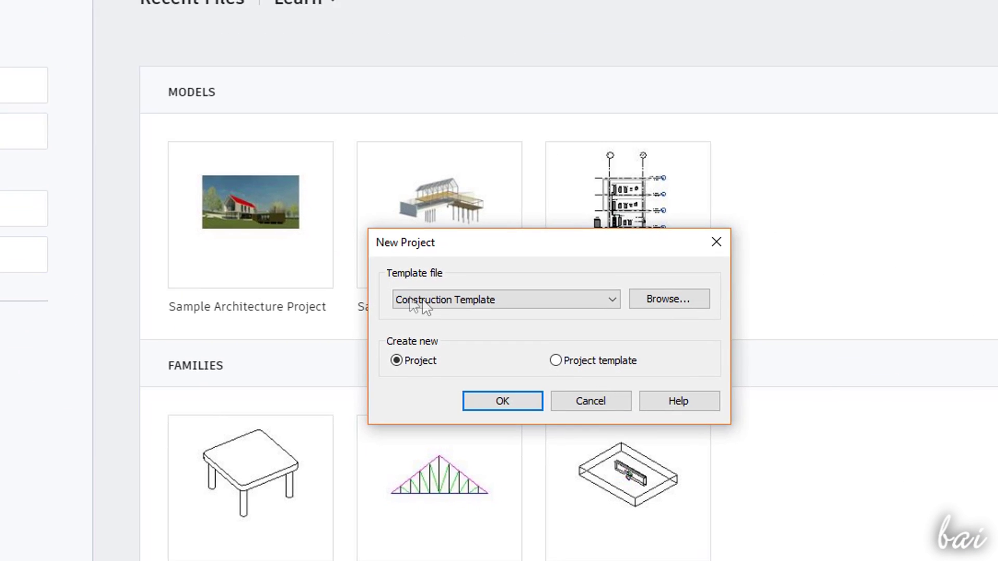
left_click(686, 410)
left_click(343, 283)
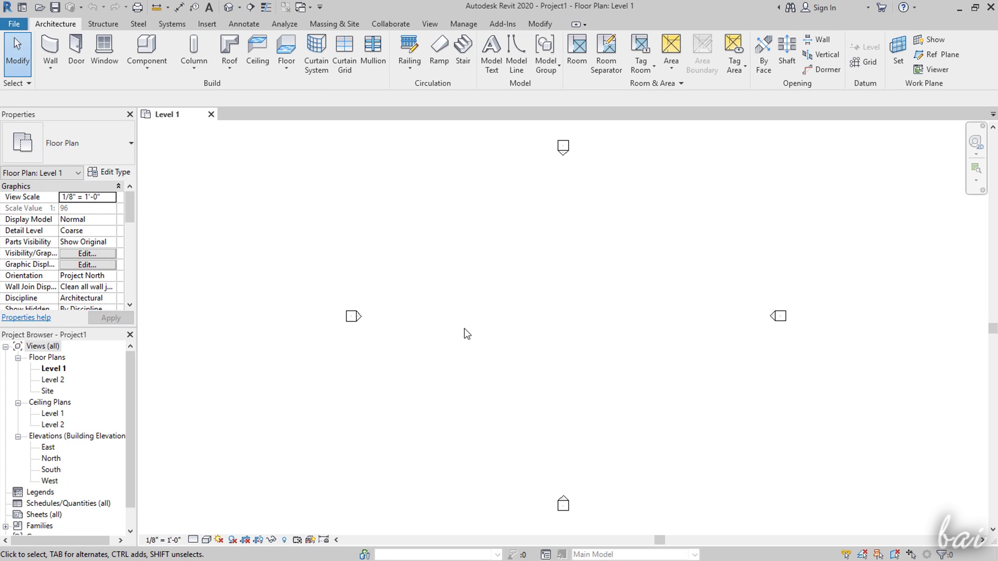
Step: Browse the Structure, Steel and Systems ribbon tabs, visit Home, and return to Architecture
left_click(114, 26)
left_click(139, 26)
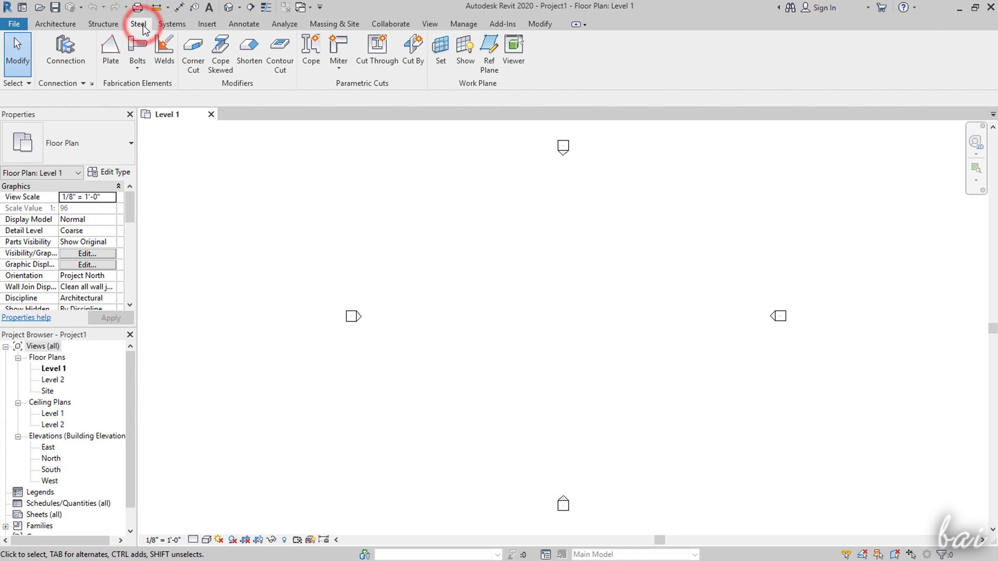
left_click(170, 26)
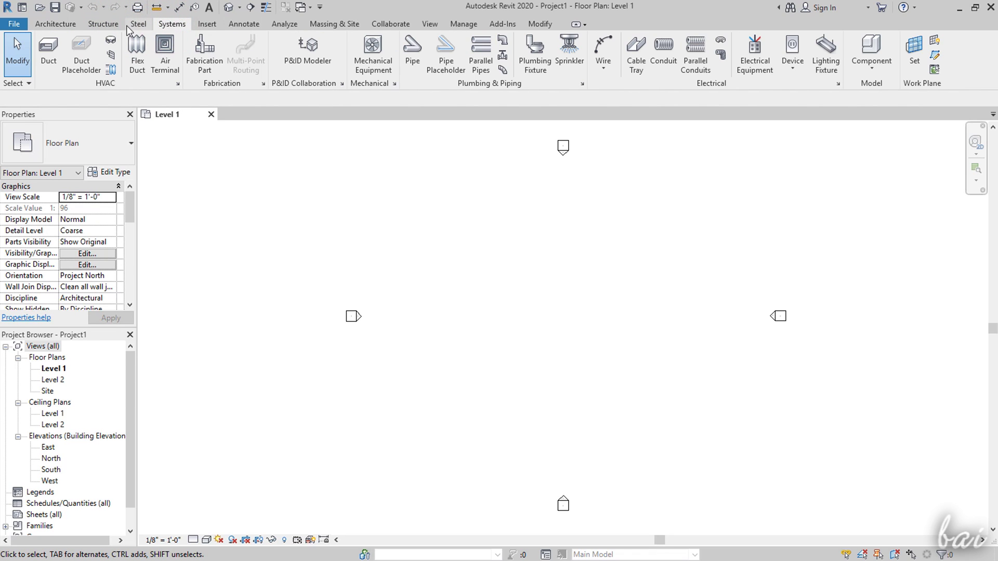
left_click(62, 24)
scroll(71, 398, "down", 1)
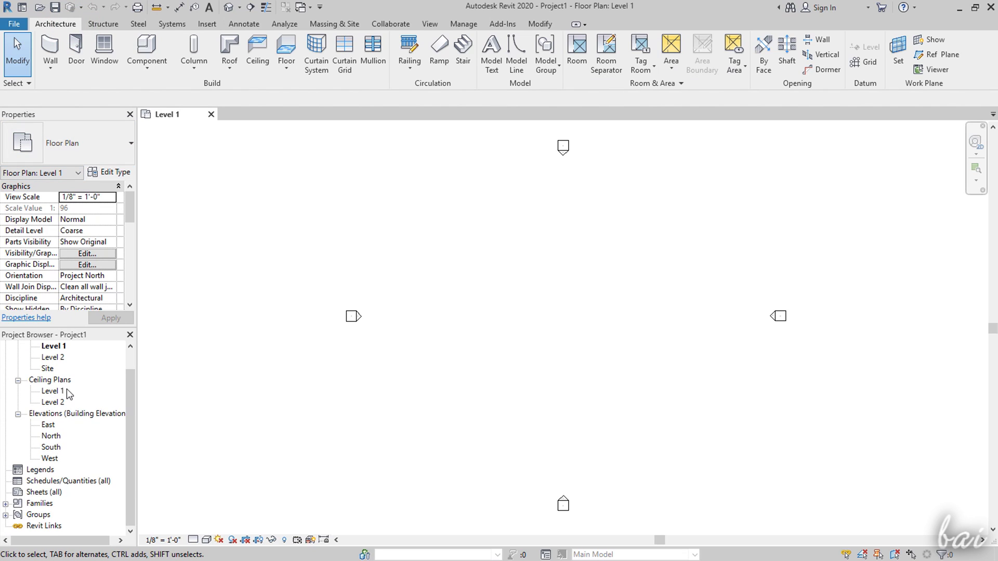
scroll(70, 496, "up", 1)
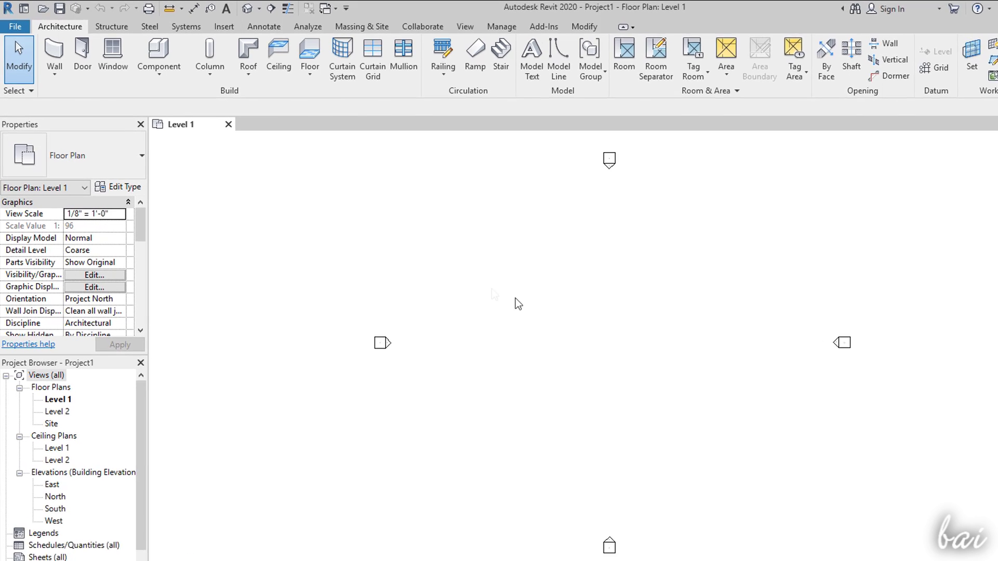
left_click(26, 10)
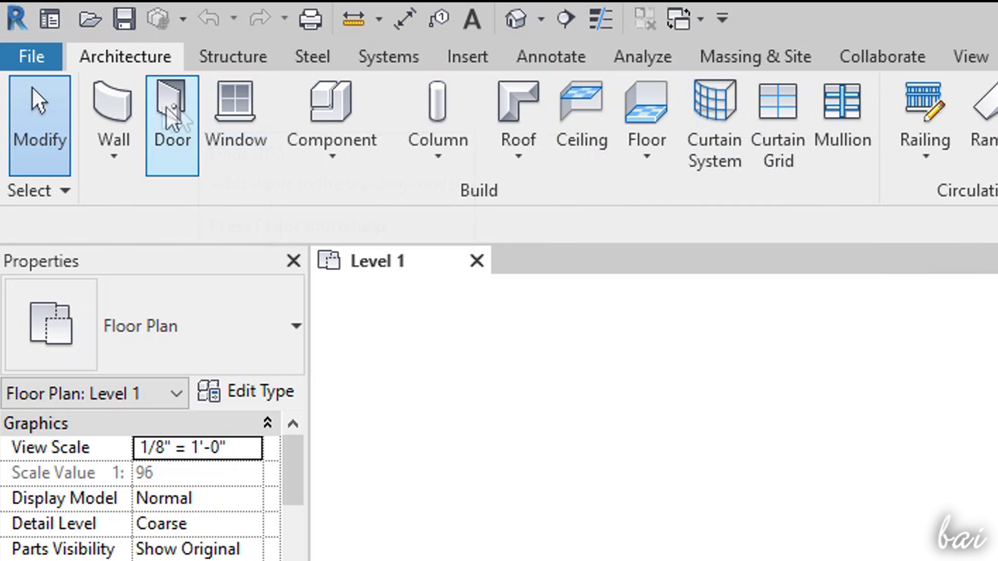
left_click(237, 59)
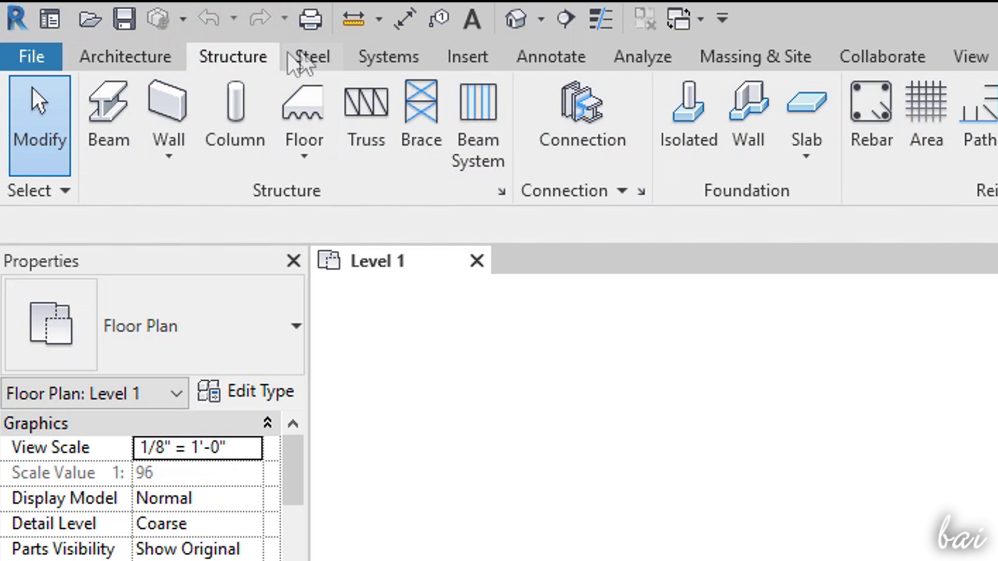
left_click(397, 73)
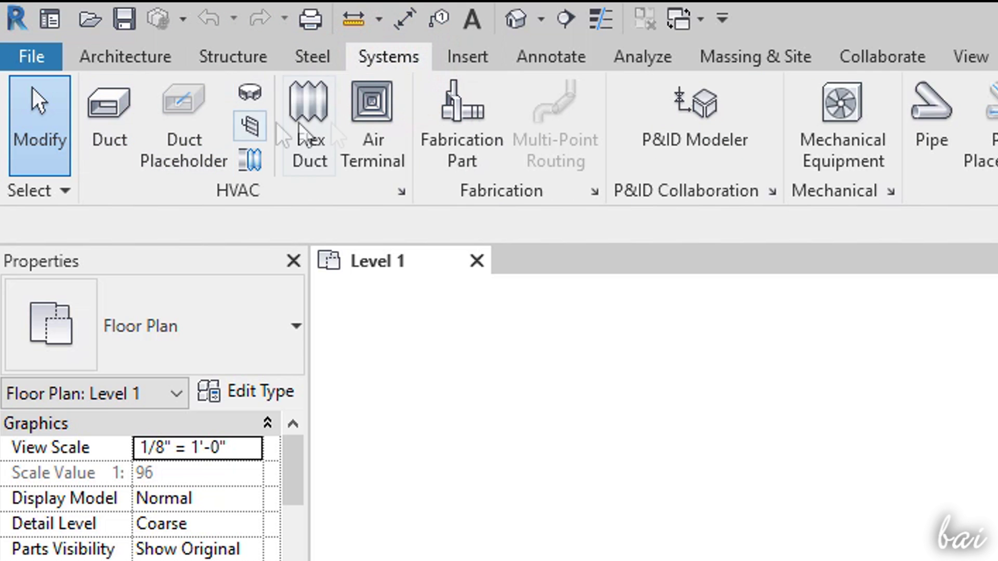
left_click(152, 57)
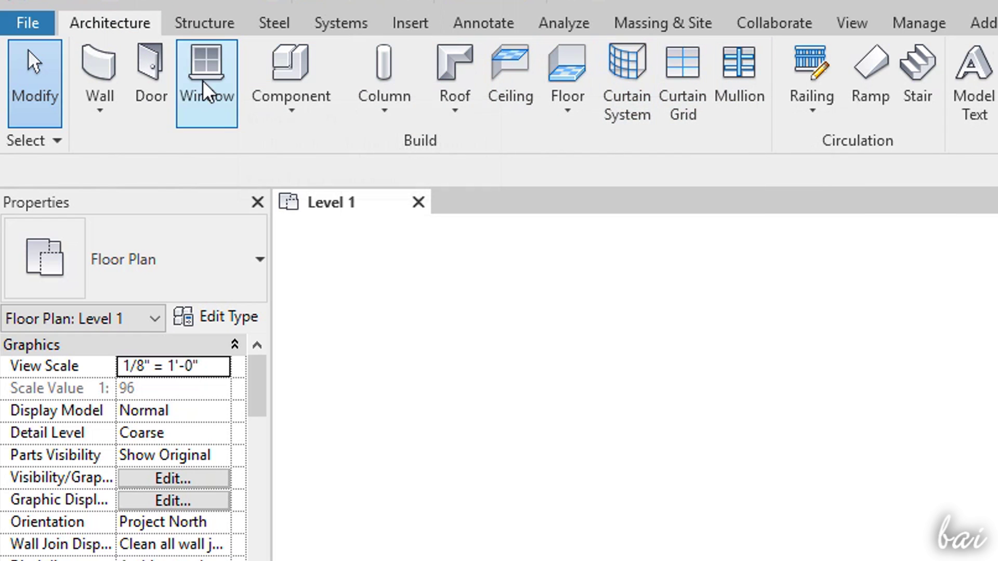
Step: Browse the Wall, Component, Column and Roof dropdowns on the Architecture tab
left_click(105, 107)
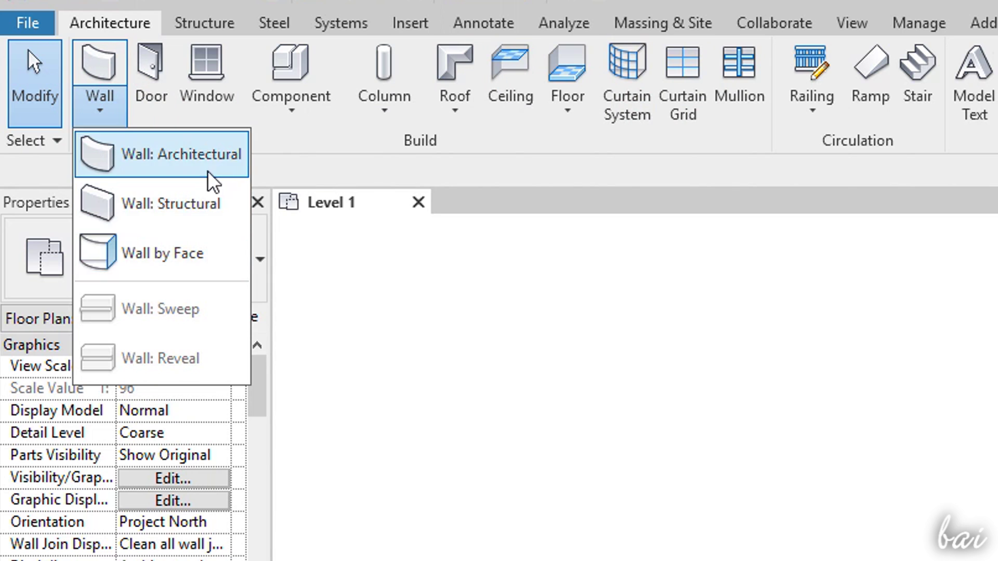
left_click(282, 140)
left_click(300, 124)
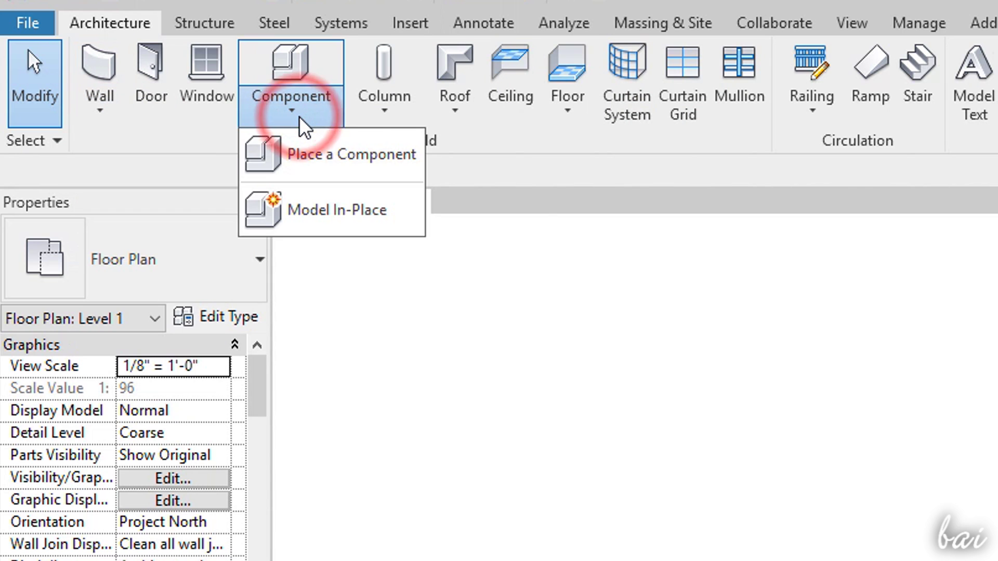
left_click(384, 119)
left_click(452, 106)
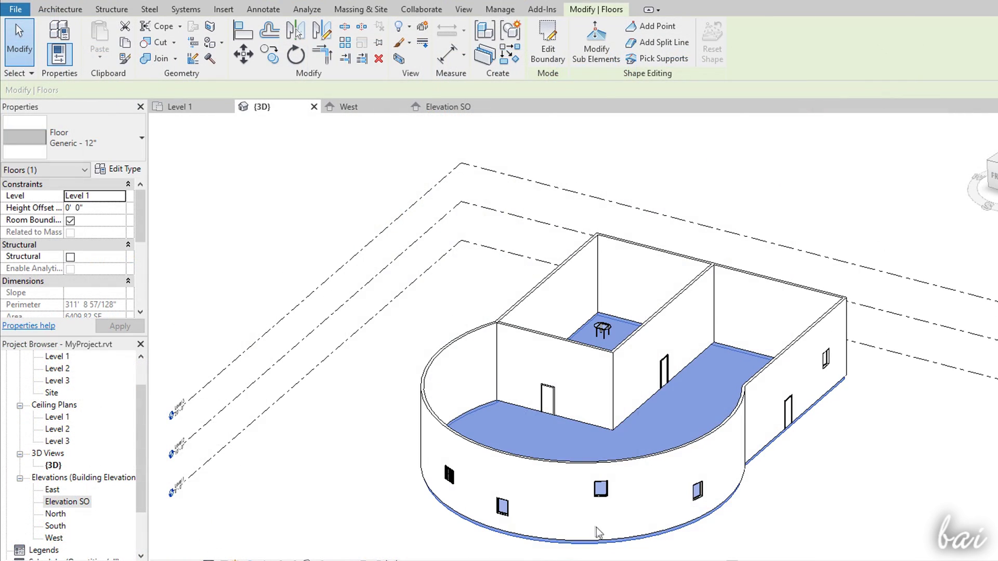
Step: Choose Floor: Architectural to enter Generic - 12" floor boundary sketch mode on Level 1
scroll(594, 516, "up", 4)
left_click(602, 462)
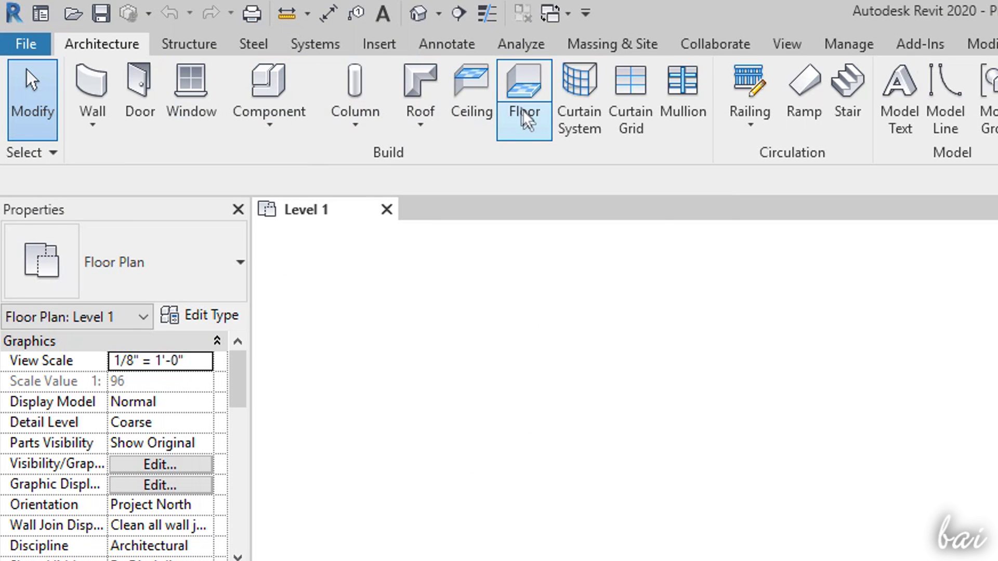
left_click(526, 120)
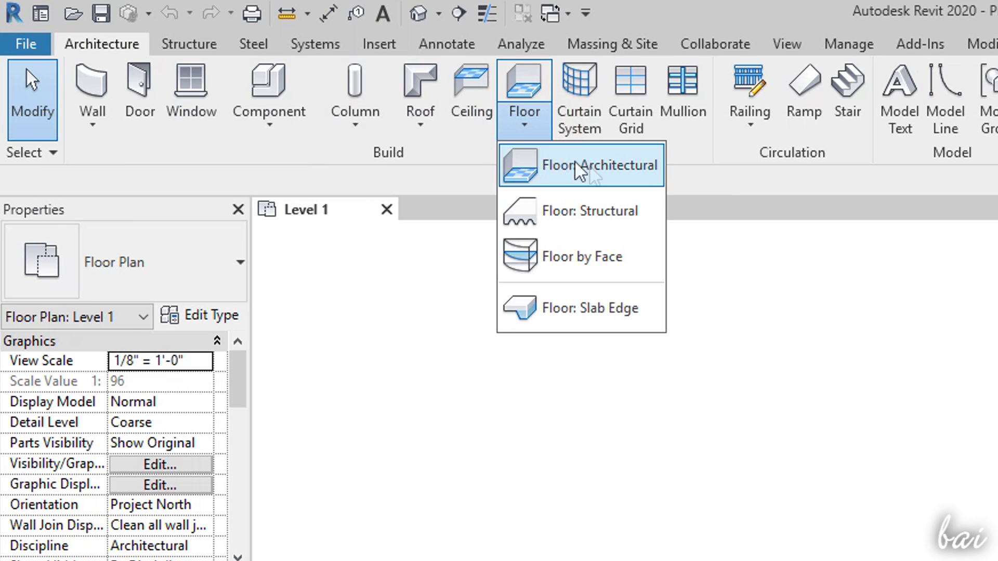
left_click(633, 180)
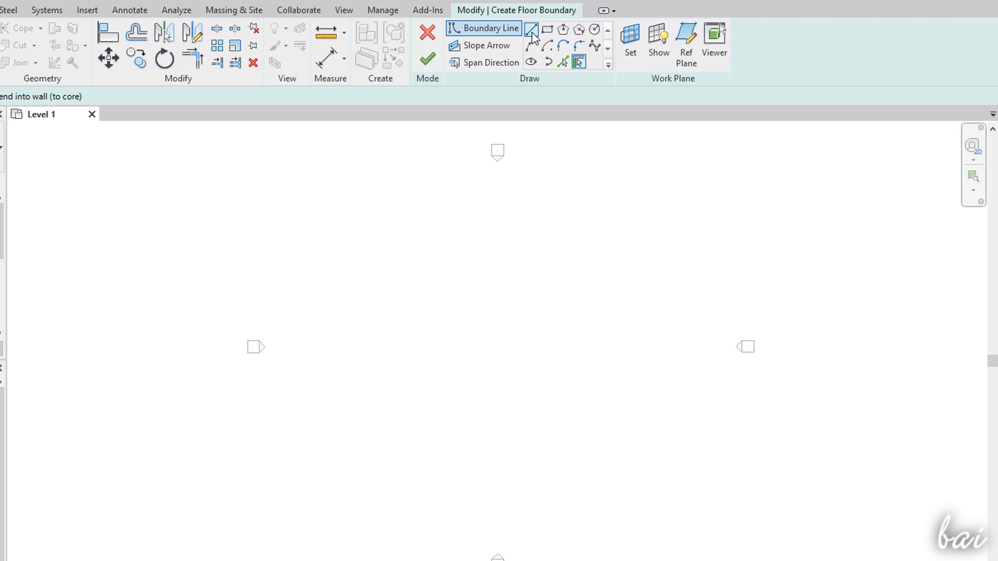
Step: Sketch an open chain of straight boundary lines with the Line tool
left_click(531, 30)
left_click(351, 284)
left_click(457, 204)
left_click(575, 271)
left_click(517, 413)
left_click(365, 397)
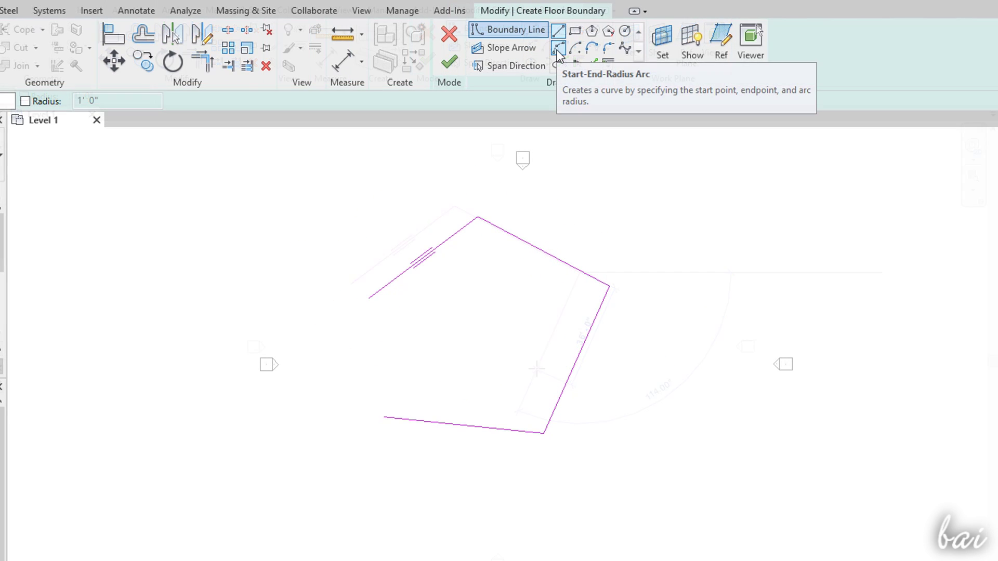
Step: Add a concave Start-End-Radius arc joining the chain's open ends
left_click(558, 49)
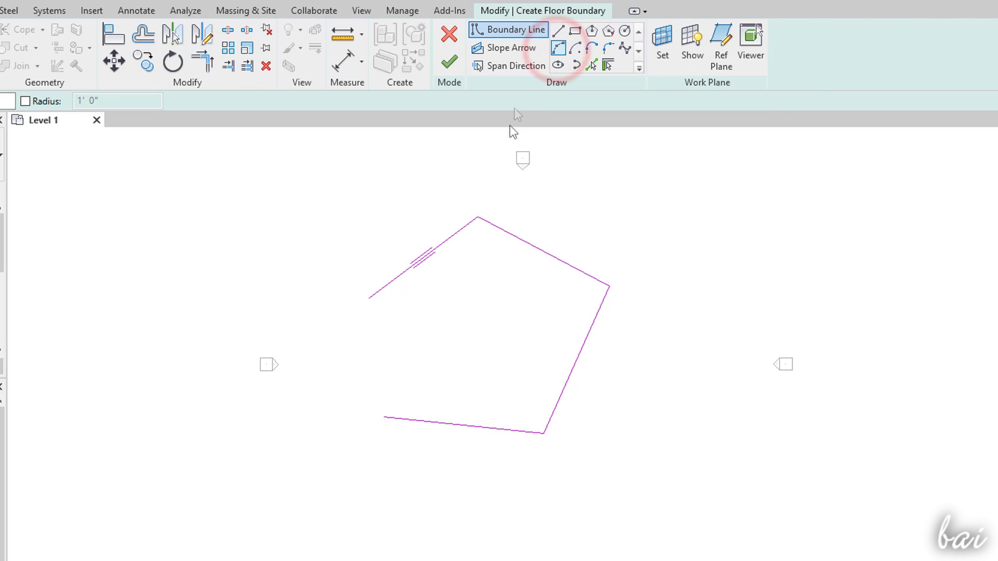
left_click(383, 417)
left_click(369, 297)
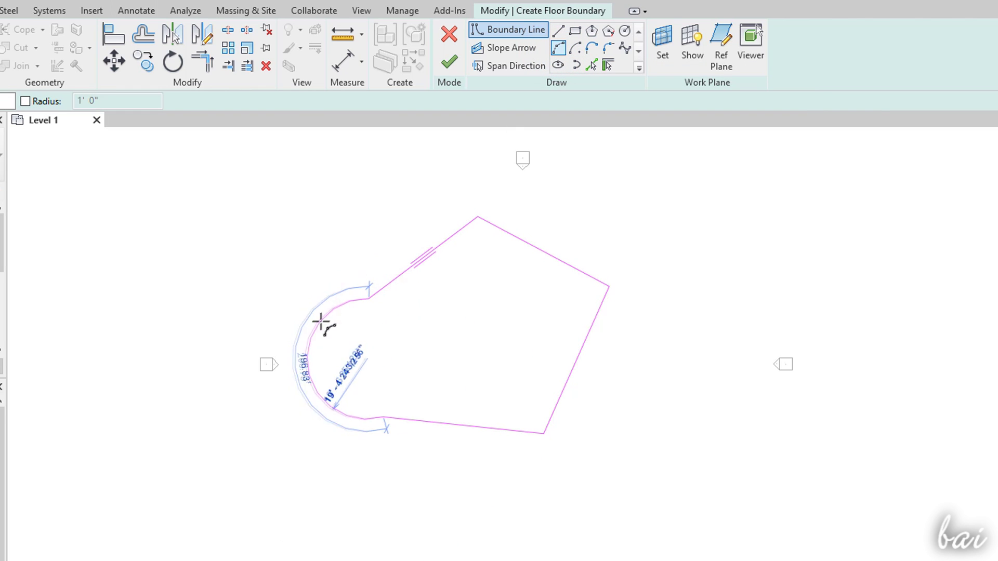
left_click(425, 359)
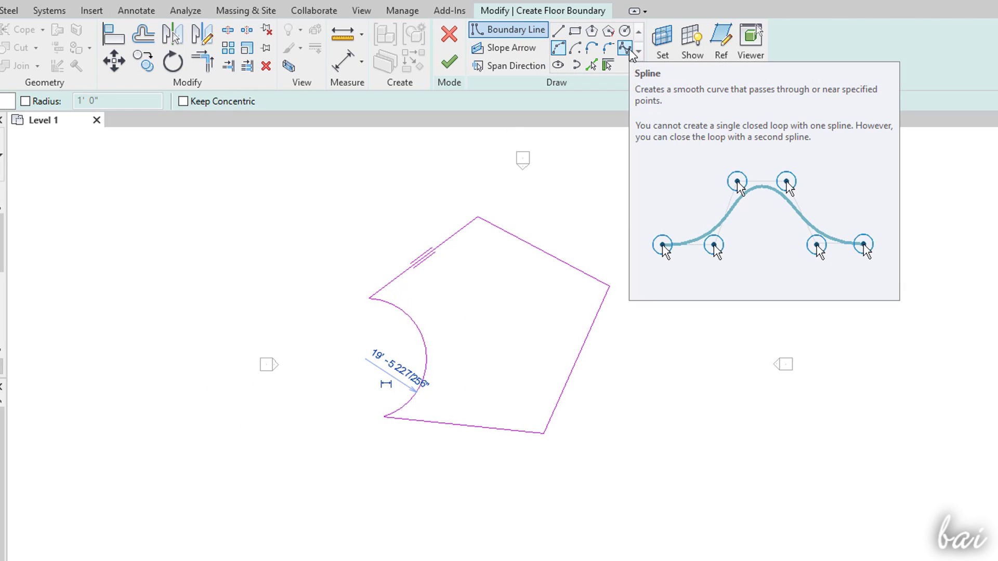
Step: Sketch a four-point spline boundary curve
left_click(626, 49)
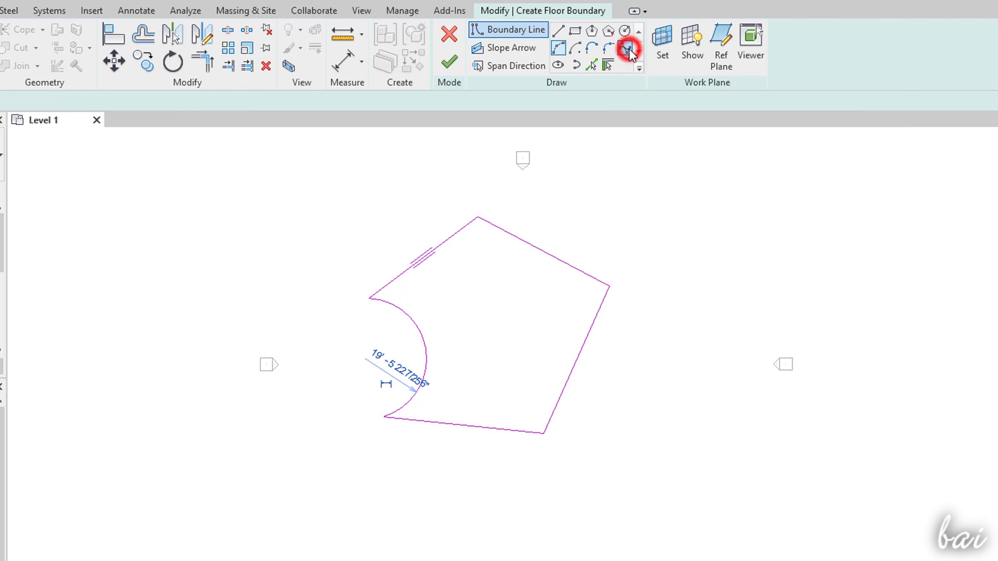
left_click(585, 233)
left_click(699, 207)
left_click(662, 323)
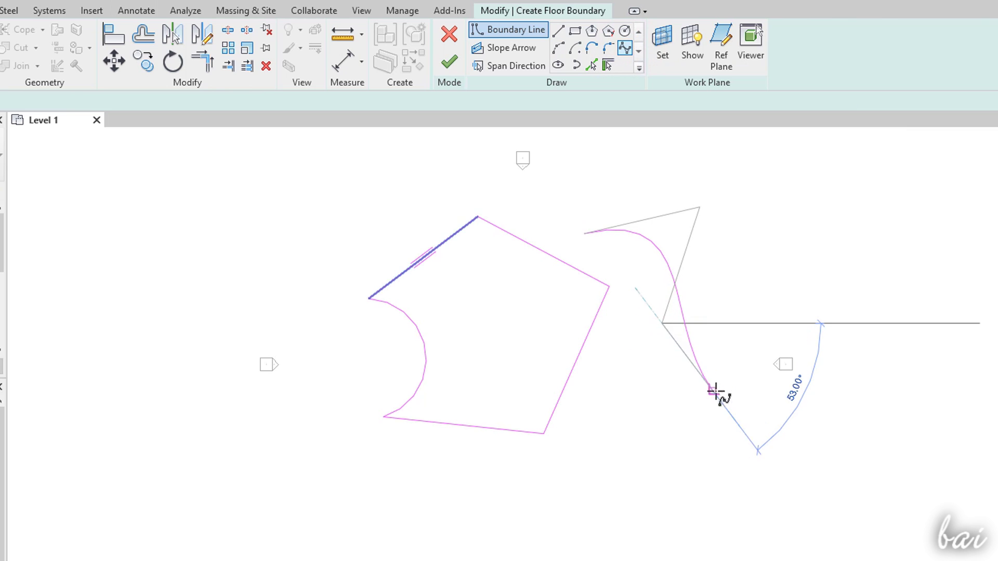
left_click(736, 395)
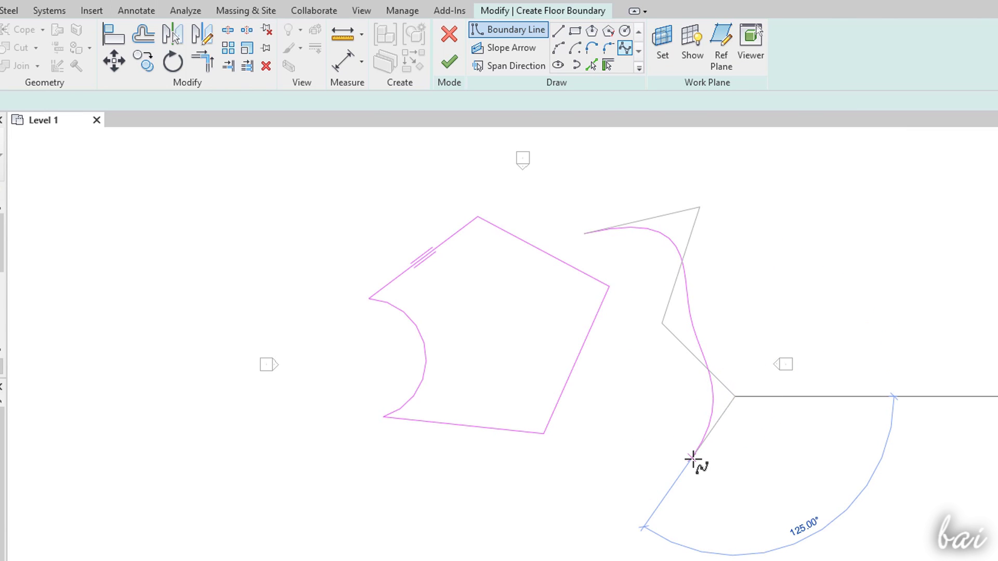
key("Escape")
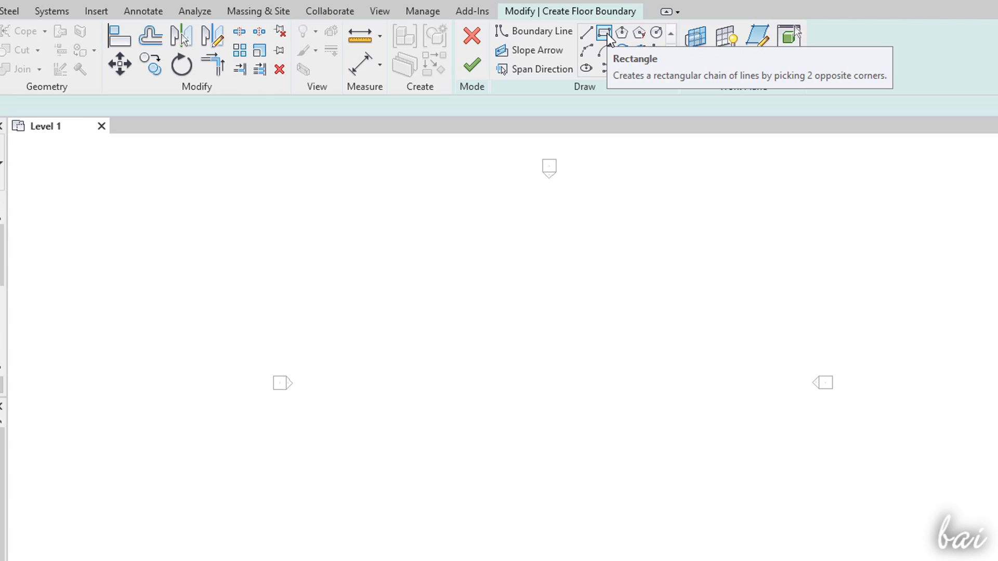
Step: Sketch a 60' × 32' rectangle and an inscribed hexagon, then cancel a circle
left_click(575, 31)
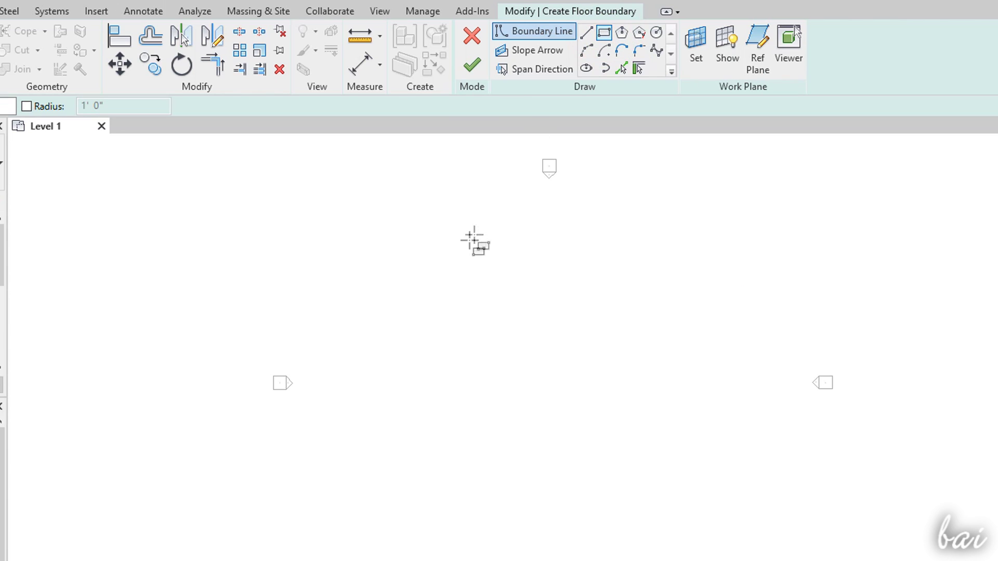
left_click(425, 251)
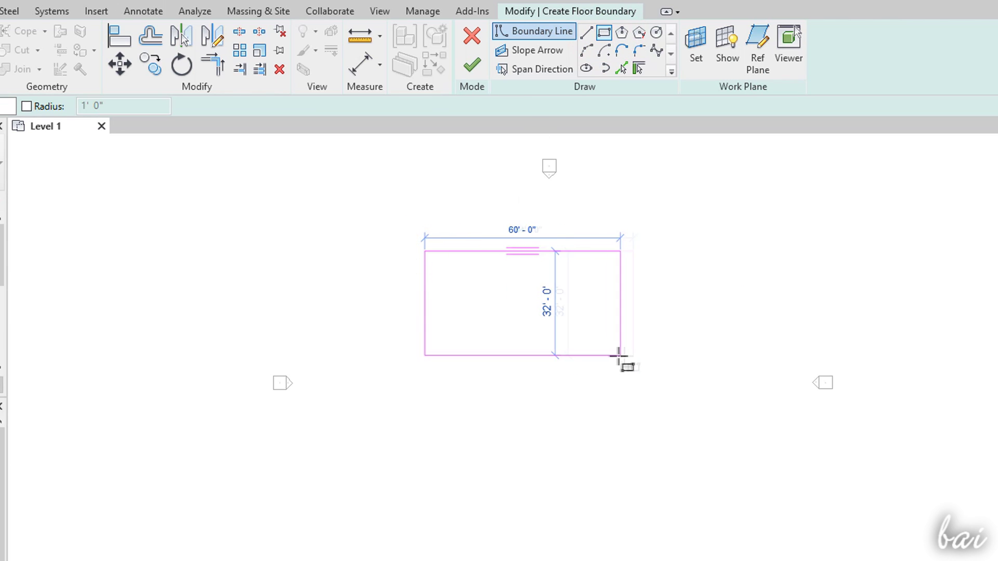
left_click(620, 355)
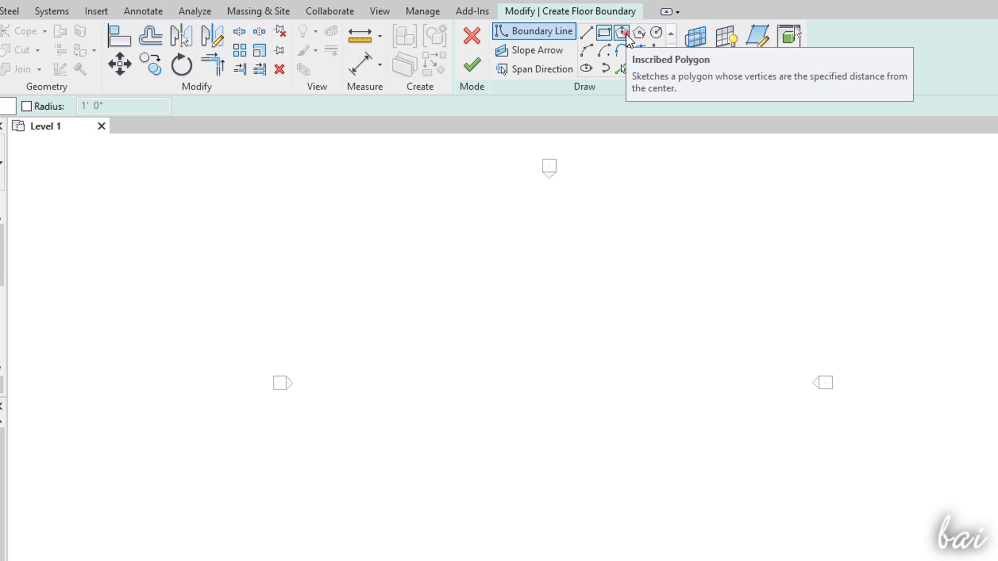
left_click(624, 33)
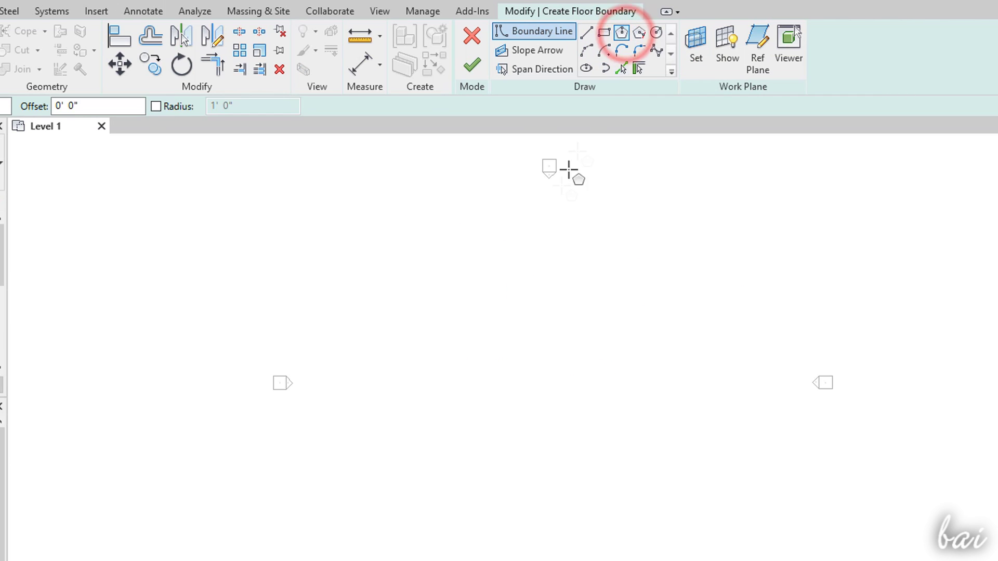
left_click(473, 363)
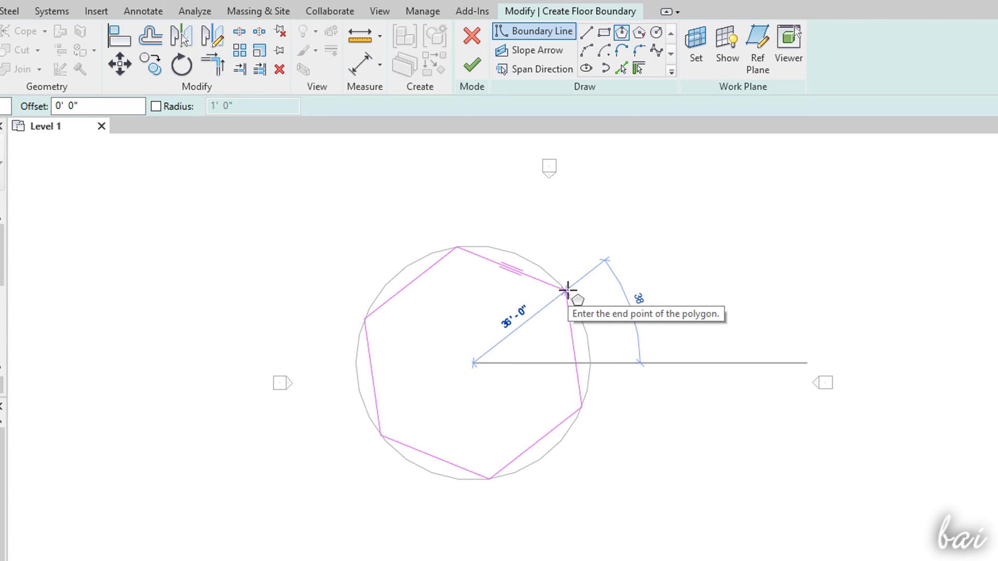
left_click(568, 290)
left_click(503, 358)
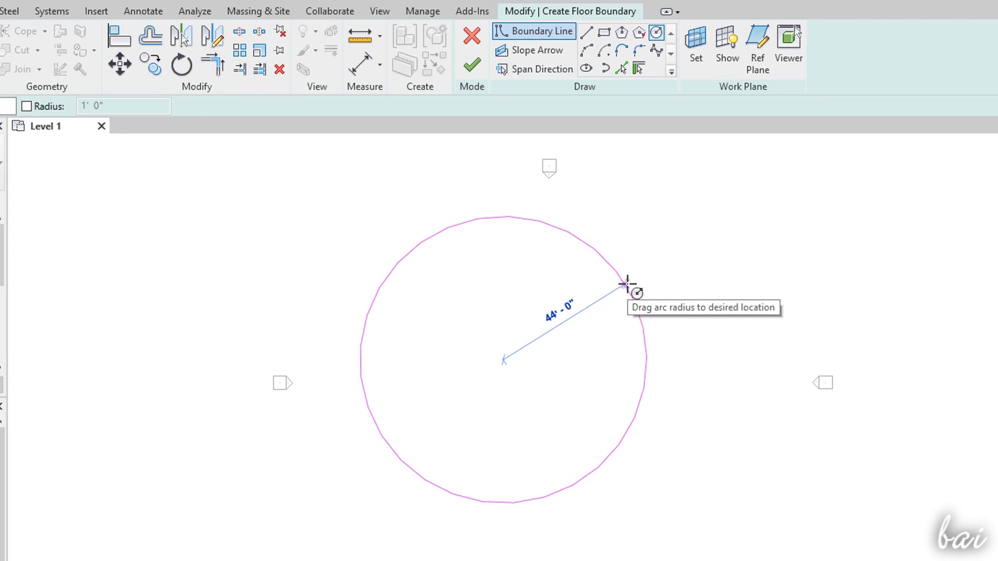
key("Escape")
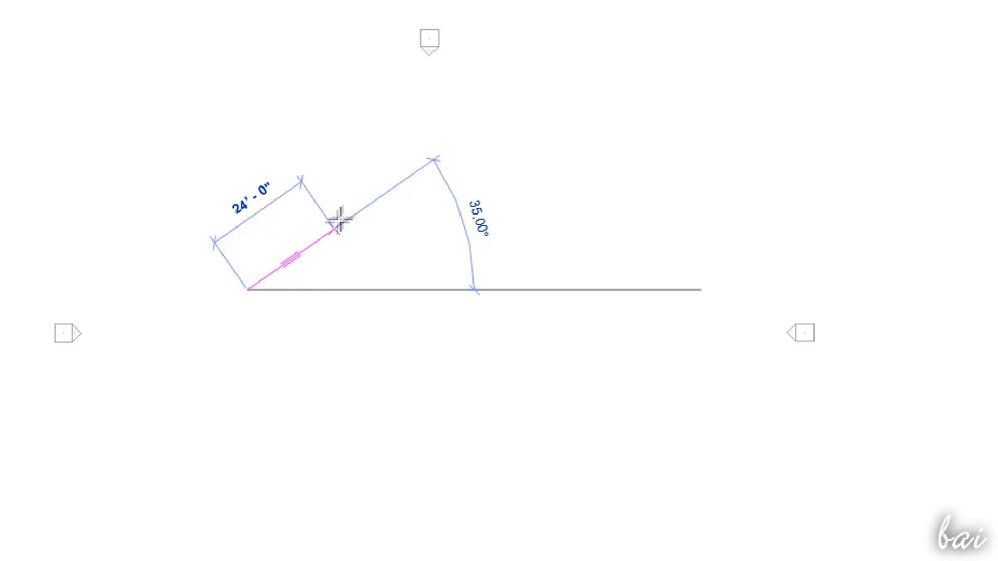
Step: Draw a boundary segment sloping down at 24 degrees, then a 20'-0" segment
left_click(386, 152)
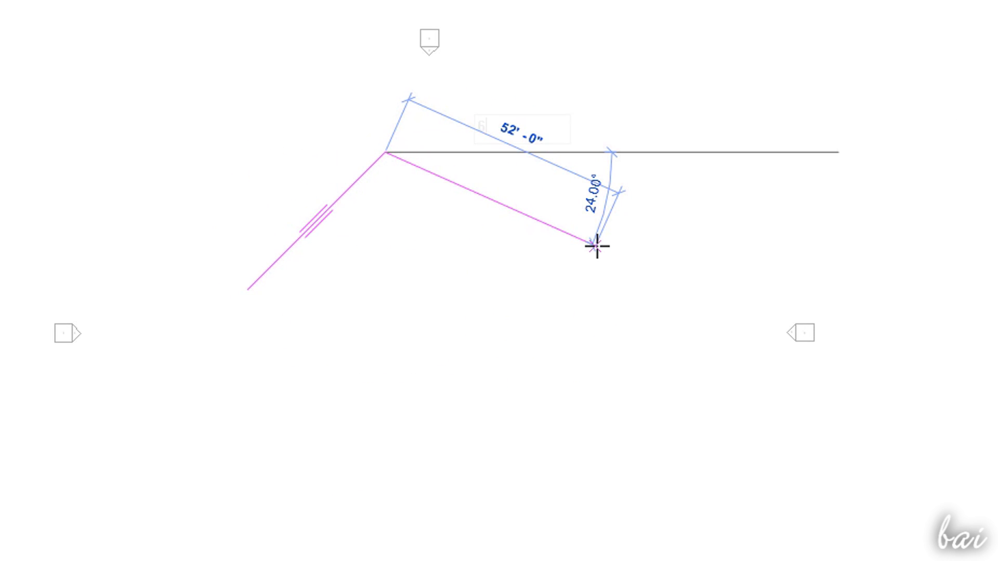
key("Return")
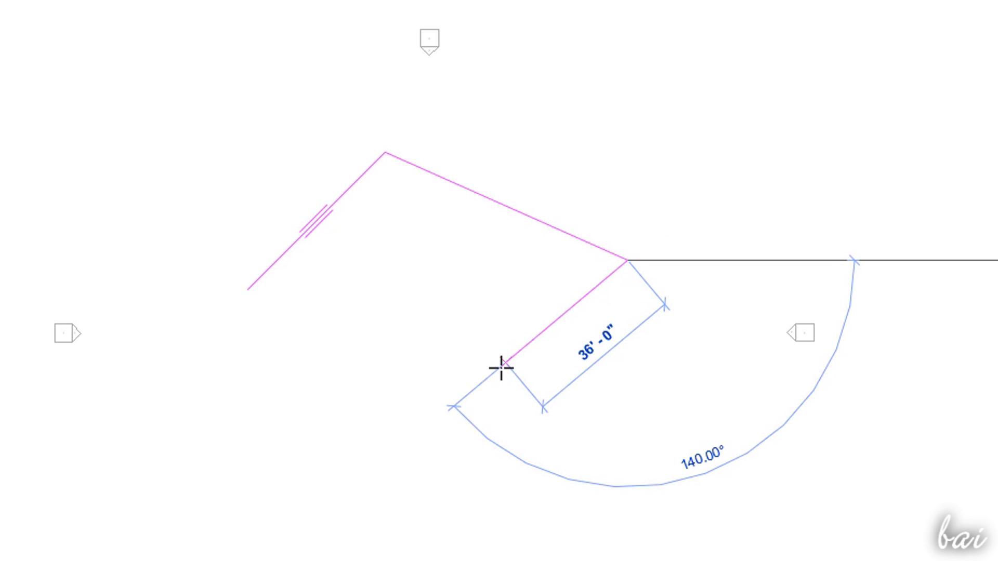
type("20")
key("Return")
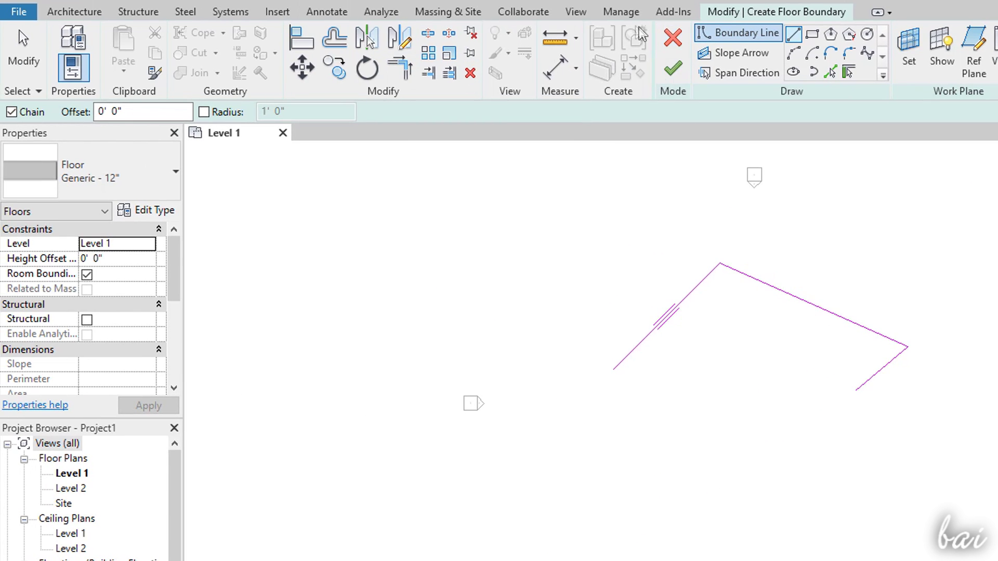
Step: Check Project Units, then open Snaps showing length increments 4'; 0' 6"; 0' 1"; 0' 0 1/4"
left_click(621, 11)
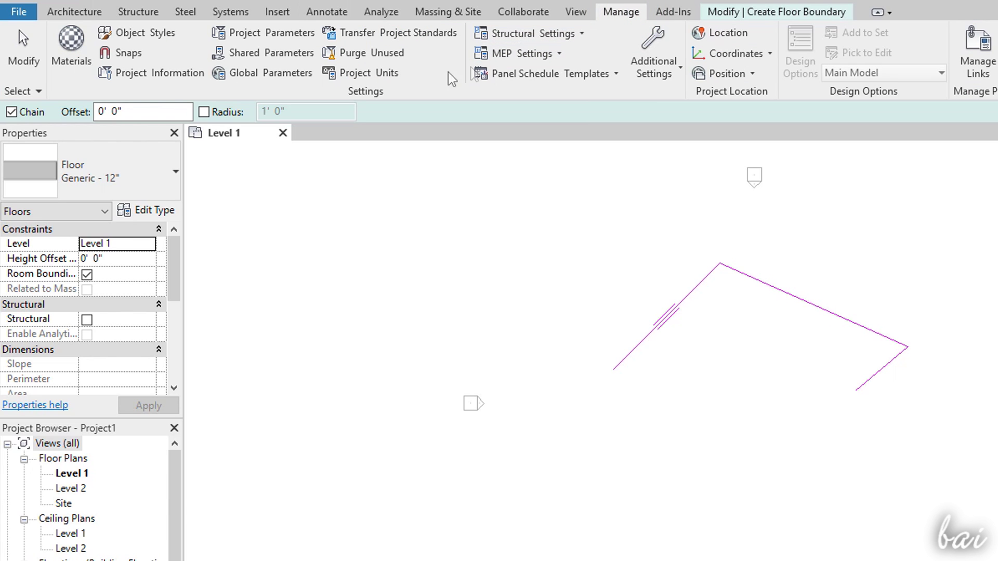
left_click(372, 83)
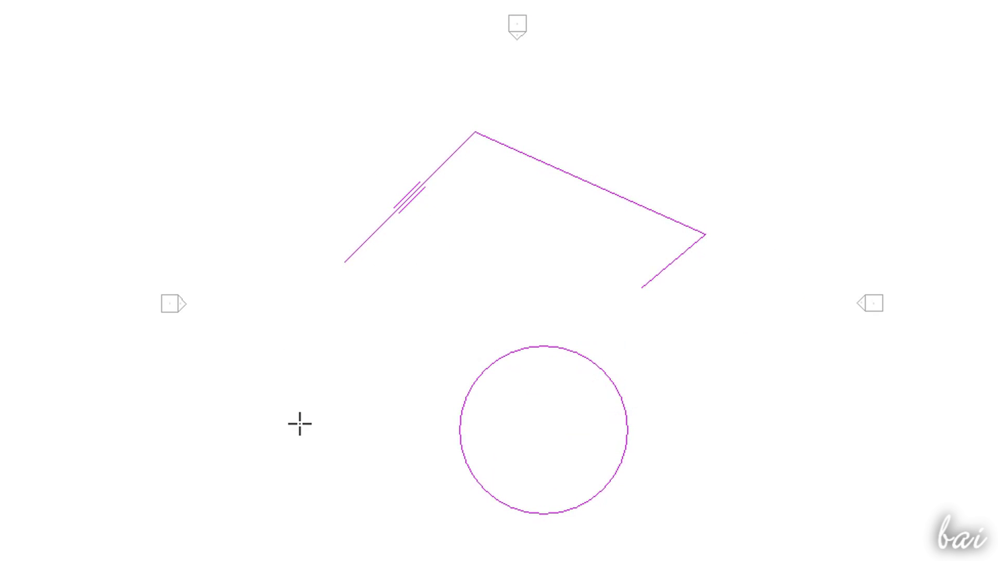
left_click(300, 424)
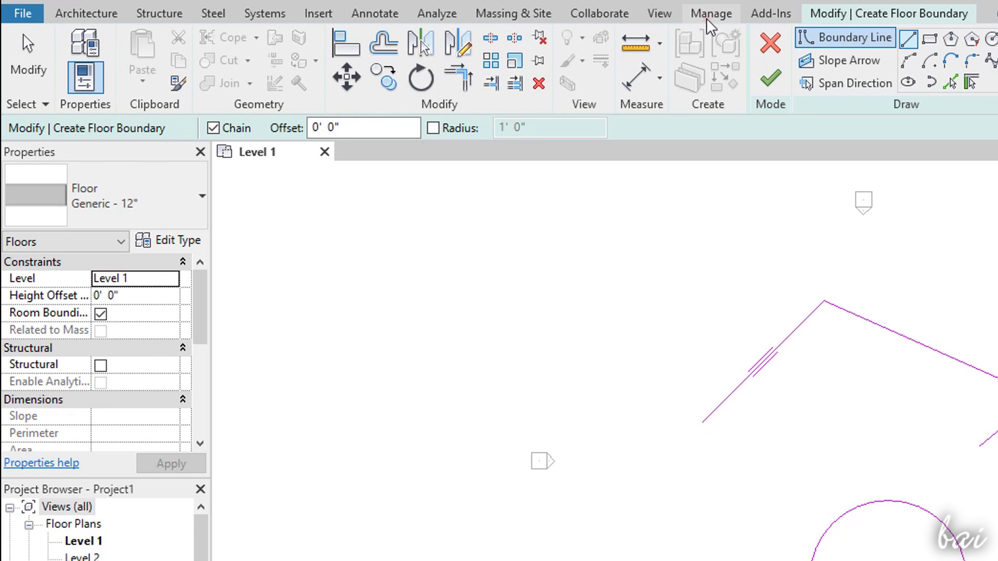
left_click(706, 18)
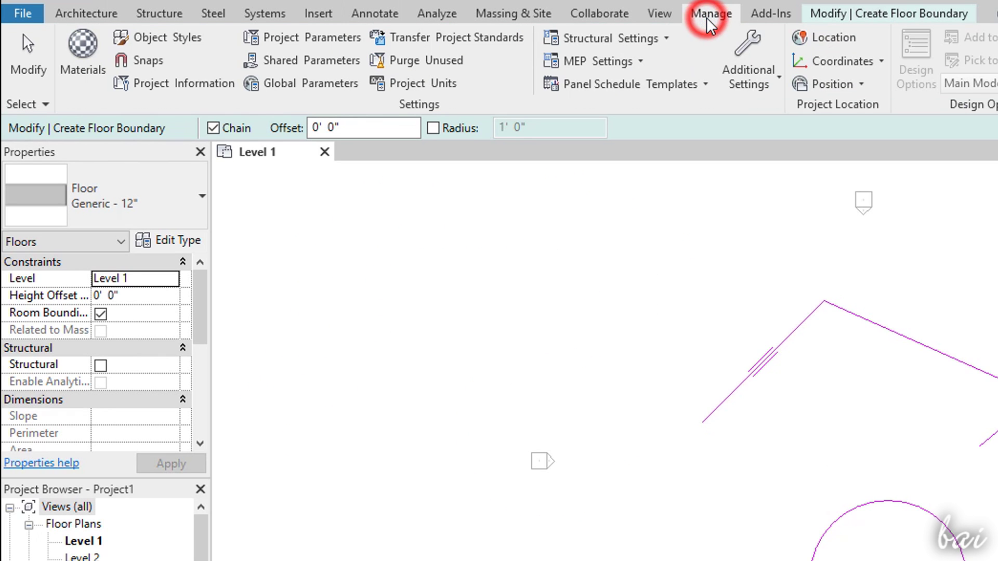
left_click(152, 64)
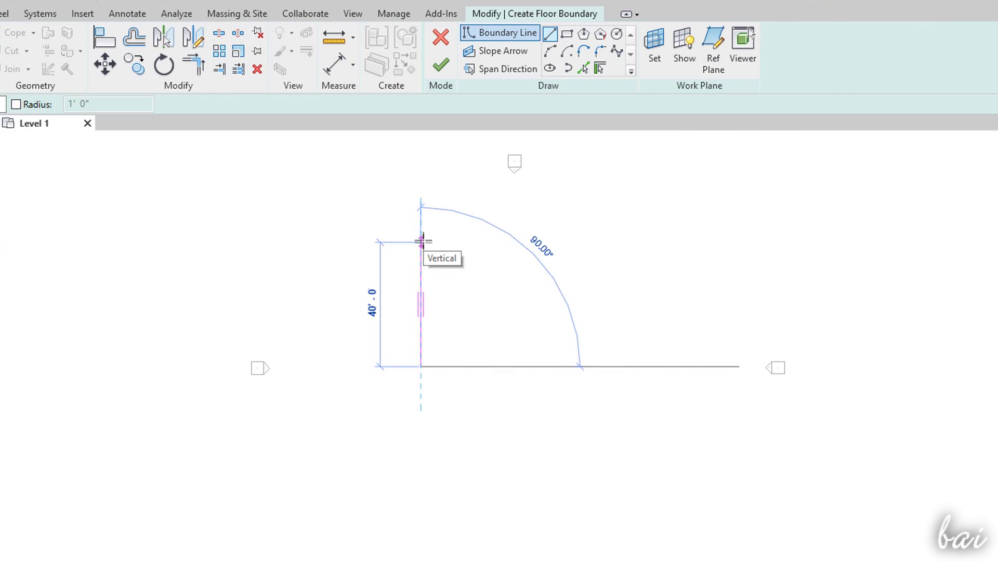
Step: Sketch the top and 44'-0" side boundary lines plus an arc closing the bottom
left_click(421, 229)
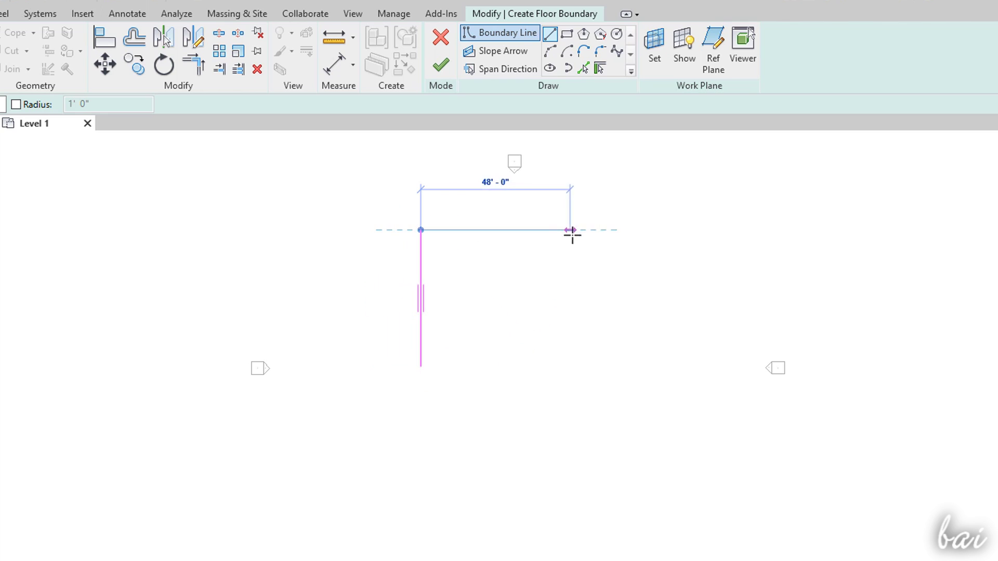
left_click(604, 230)
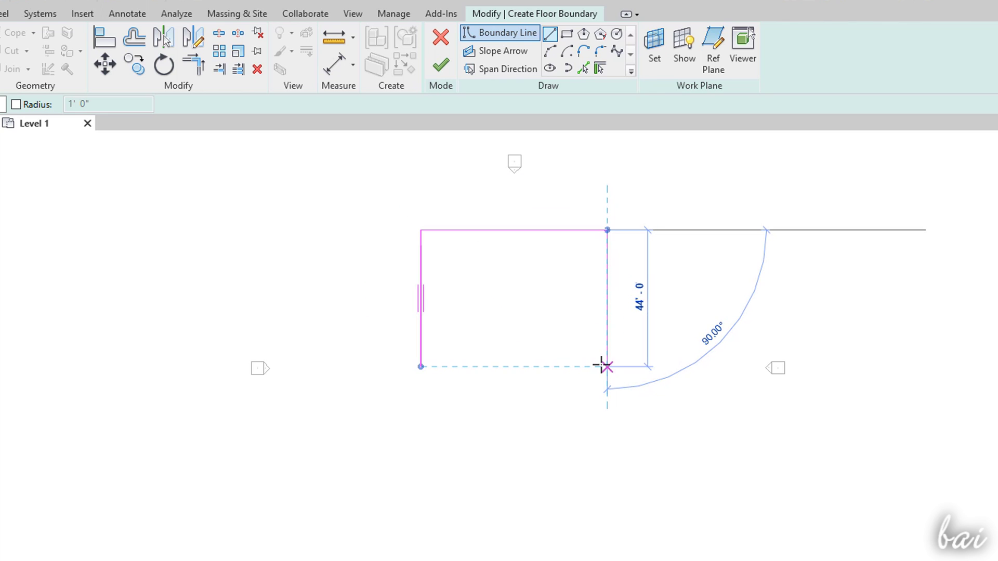
left_click(601, 366)
left_click(550, 51)
left_click(421, 366)
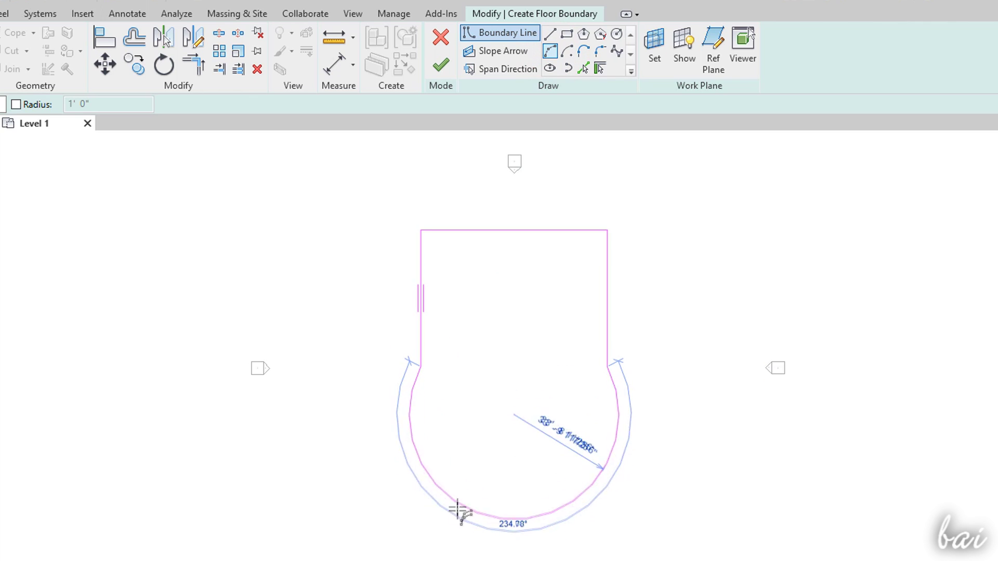
left_click(482, 530)
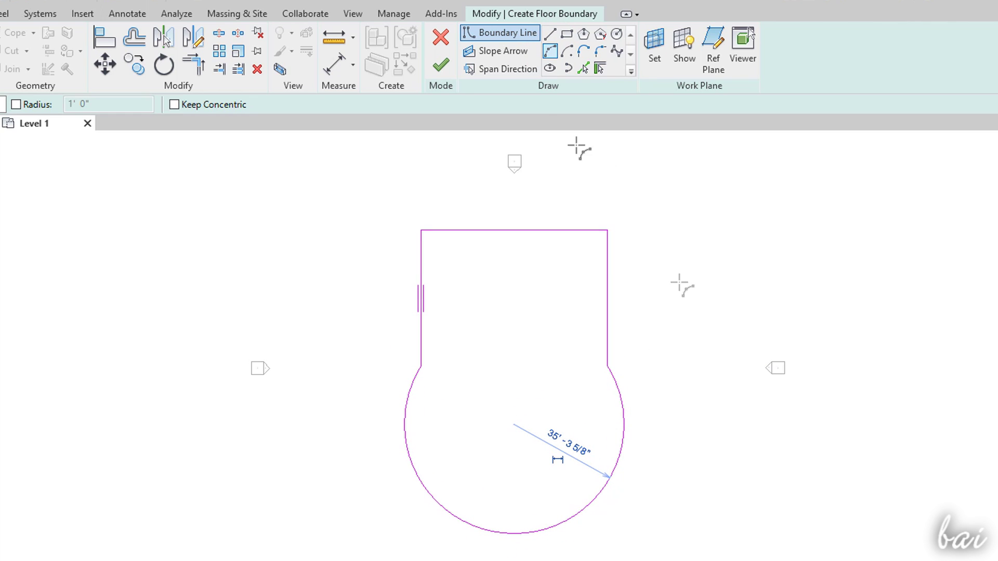
Step: Undo the accidental sketch cancel and finish edit mode to create the floor
left_click(441, 42)
left_click(481, 343)
key("ctrl+z")
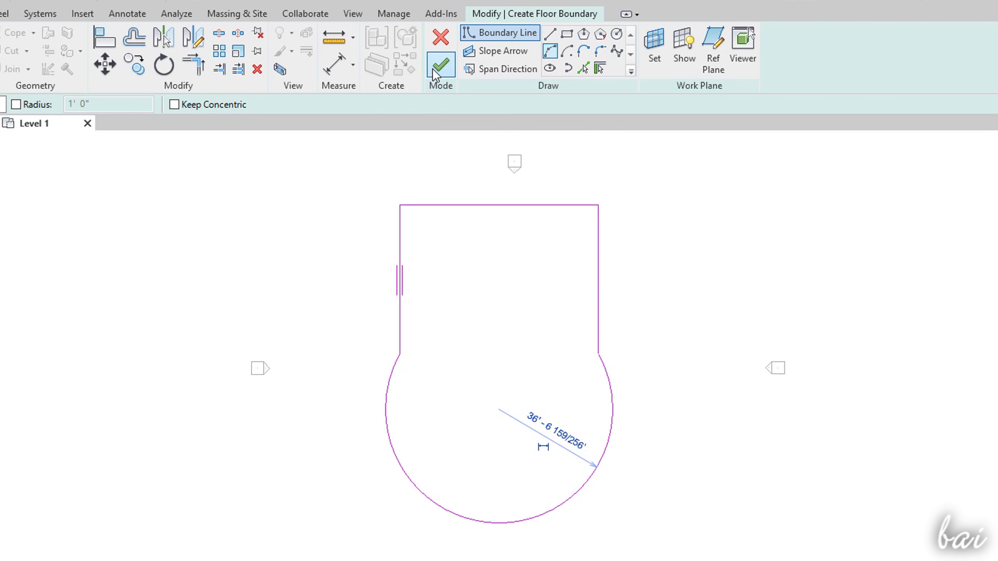
left_click(439, 66)
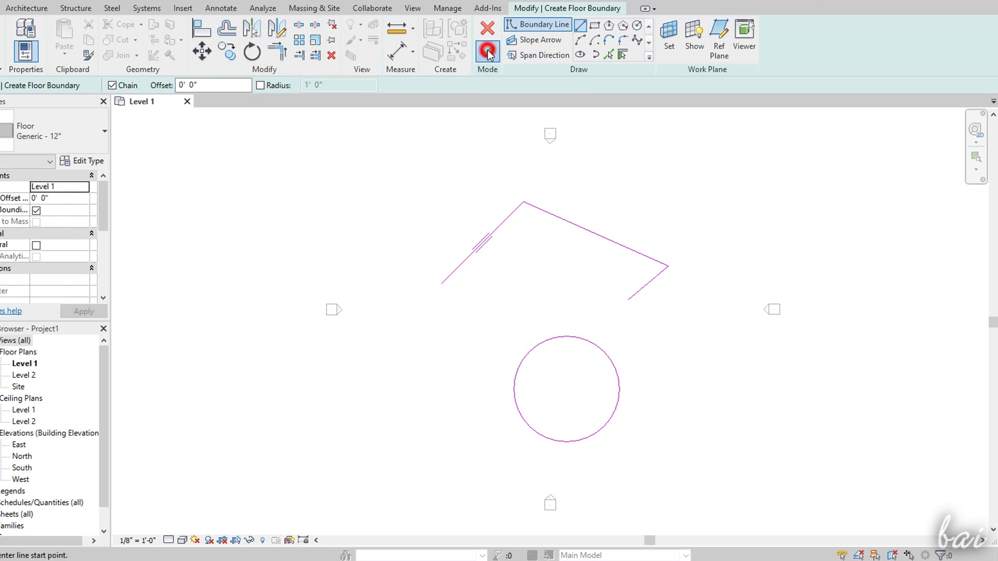
left_click(488, 50)
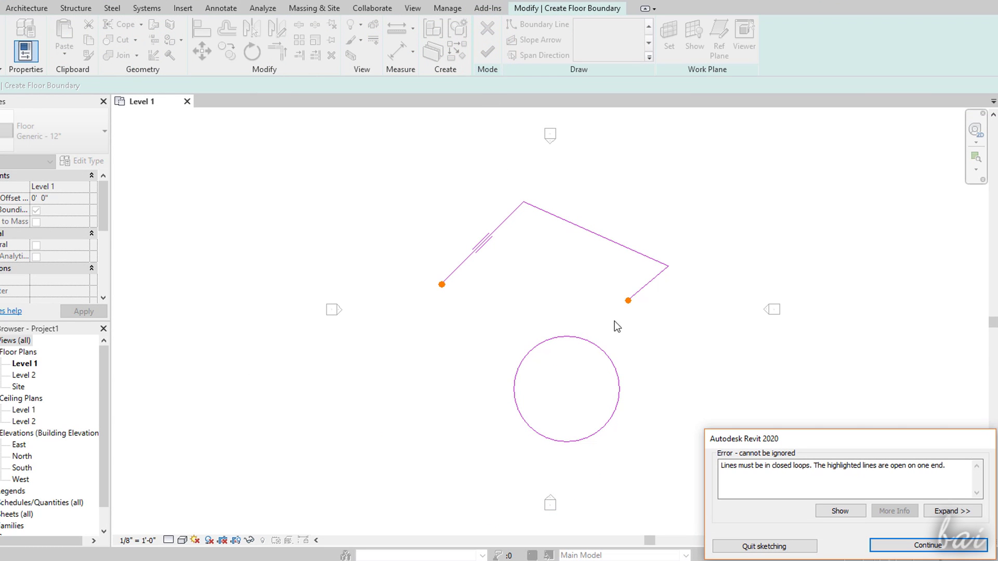
left_click_drag(766, 442, 694, 336)
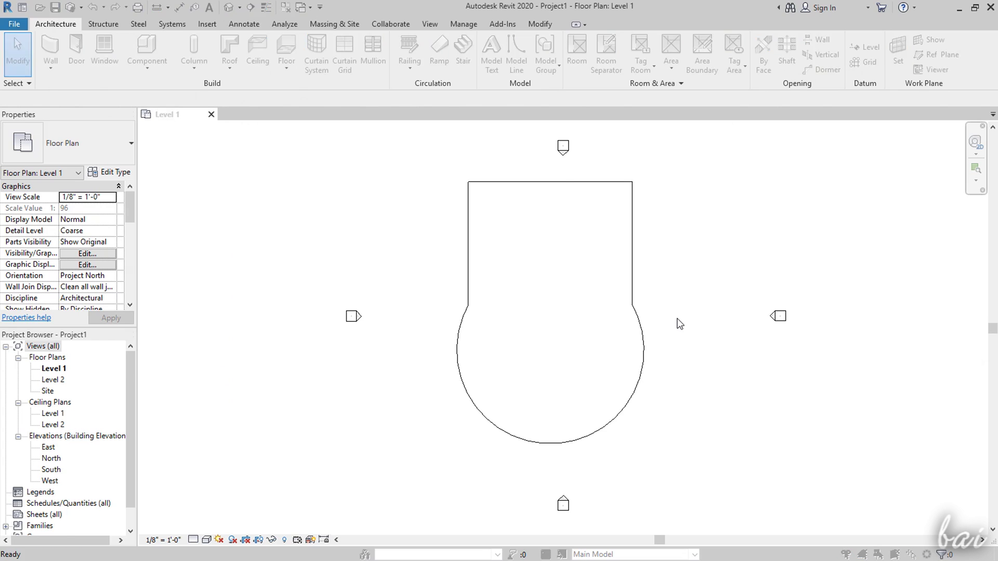
Step: Name the project MyProject on the Desktop as a Project File (*.rvt)
key("ctrl+s")
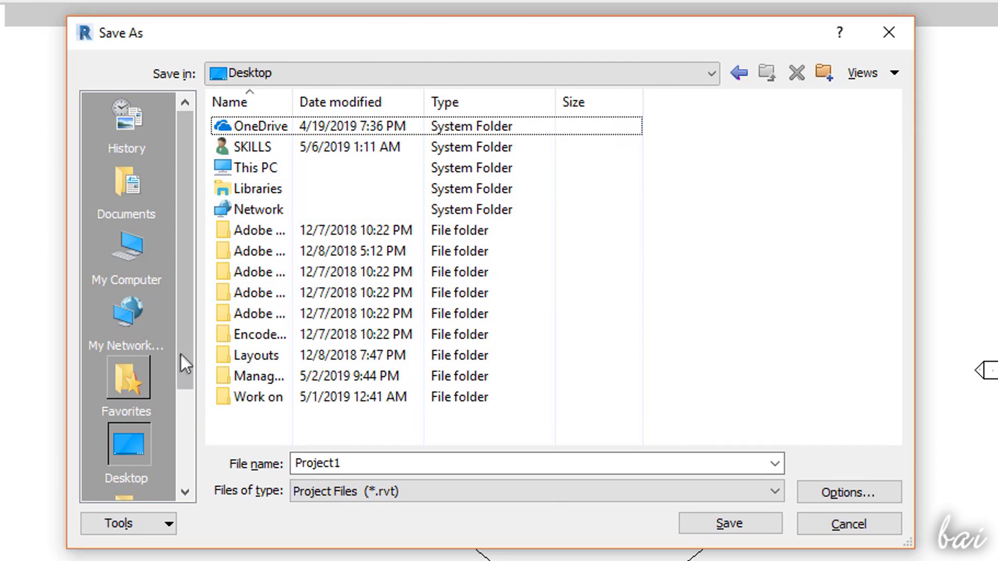
double_click(416, 459)
type("My")
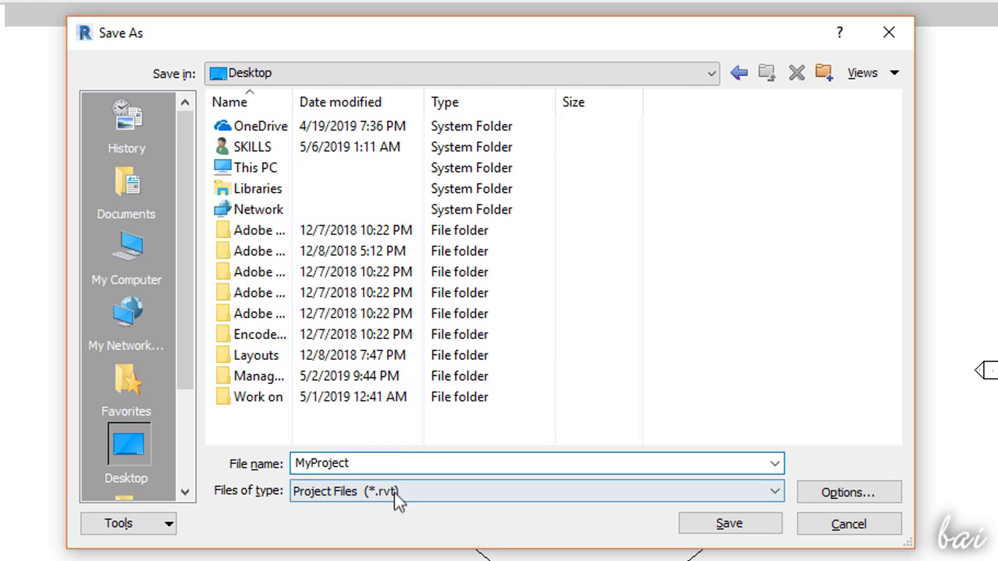
left_click(394, 492)
left_click(409, 510)
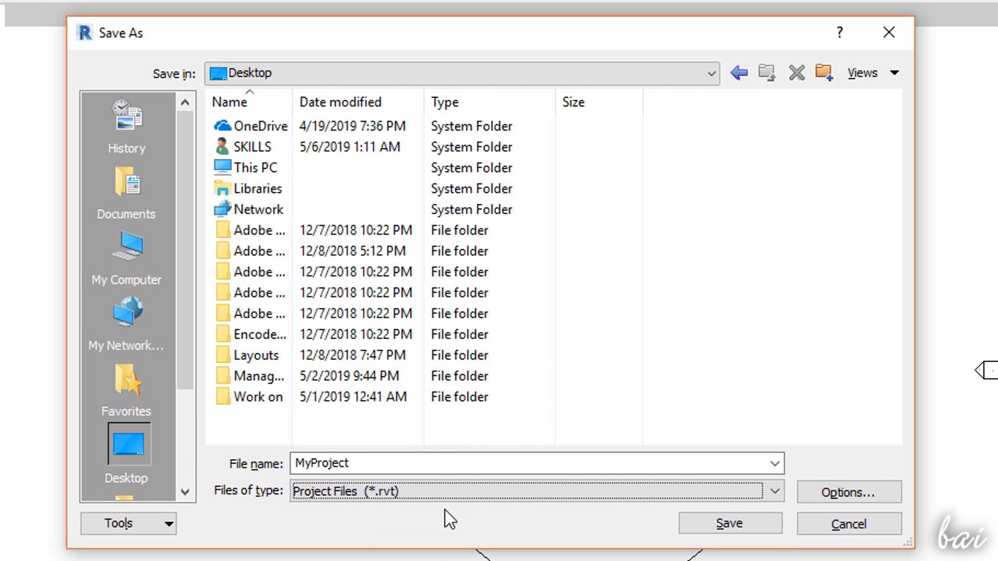
Step: Save MyProject.rvt and draw an architectural wall along the rectangle's left edge
left_click(729, 523)
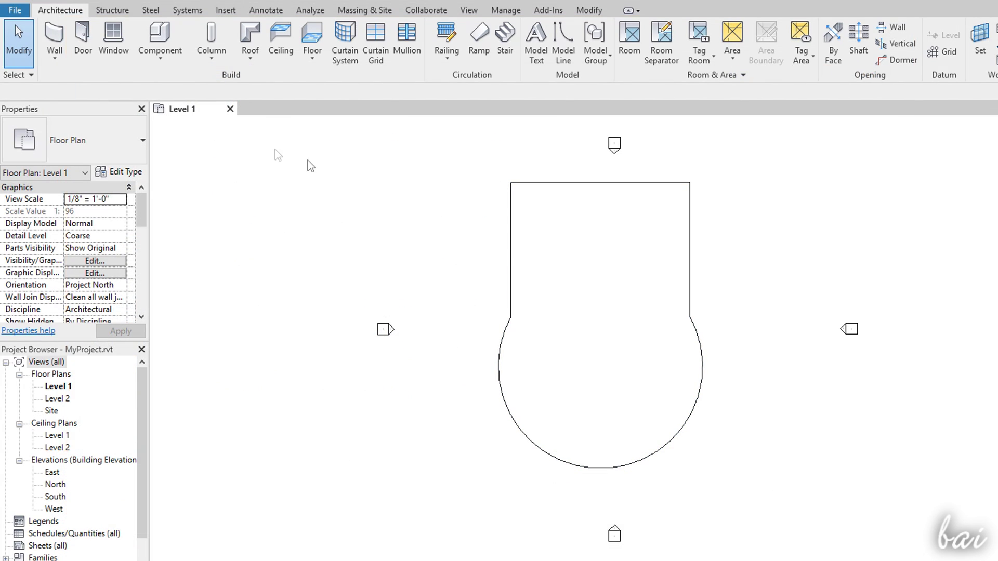
left_click(55, 56)
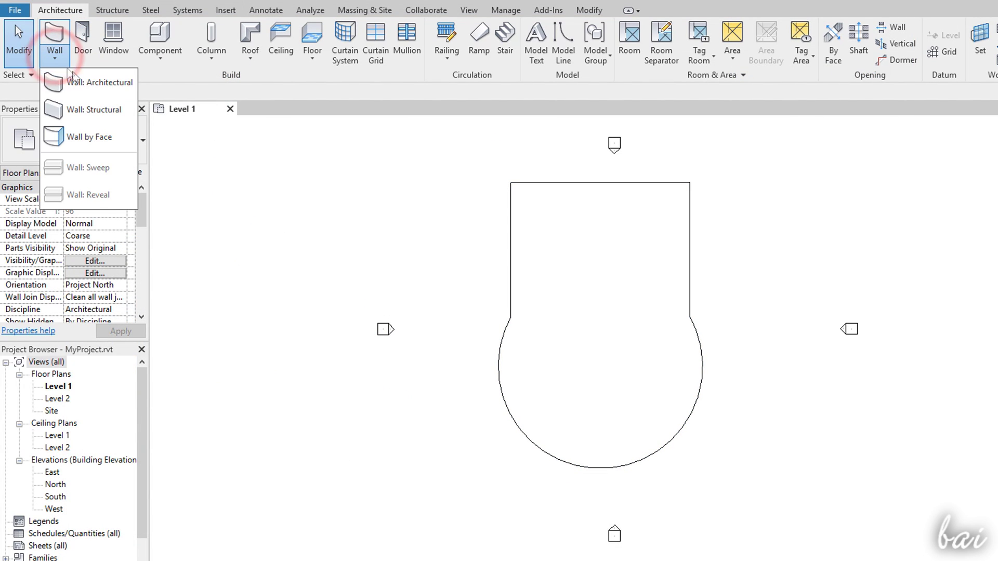
left_click(123, 94)
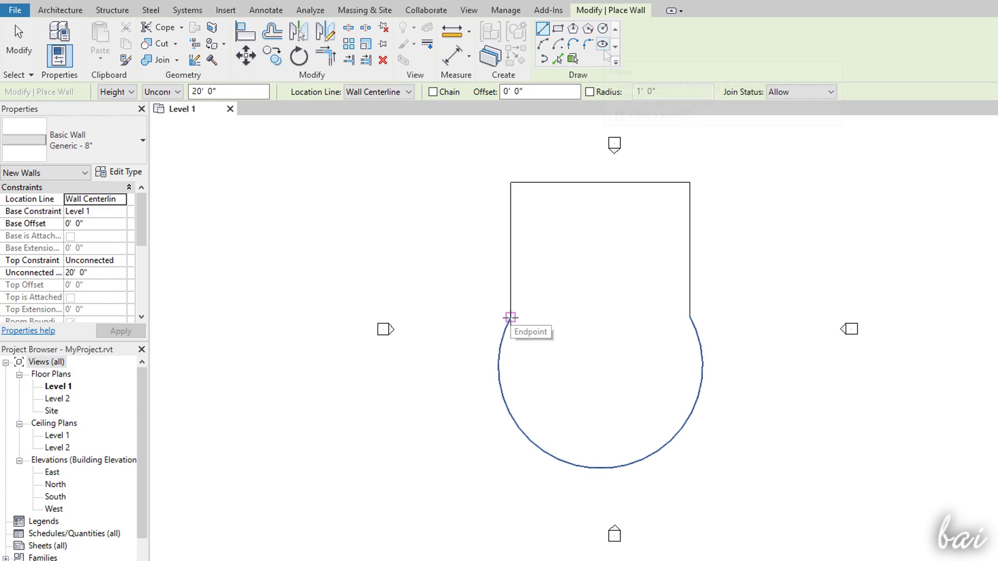
left_click(510, 317)
left_click(510, 181)
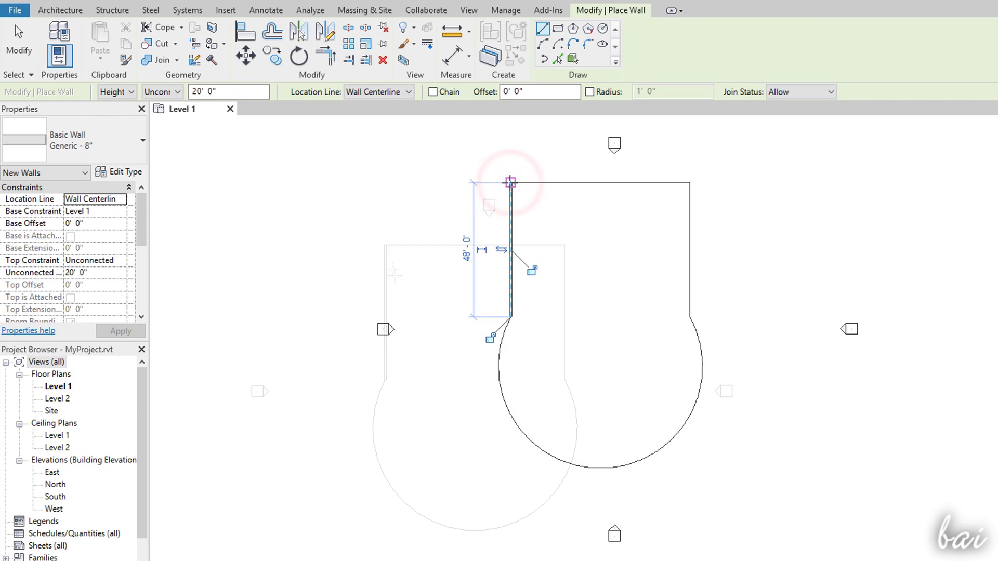
scroll(383, 231, "up", 5)
Step: Draw the 64' top wall and 48' right wall, Generic - 8" and 20'-0" high
left_click(391, 241)
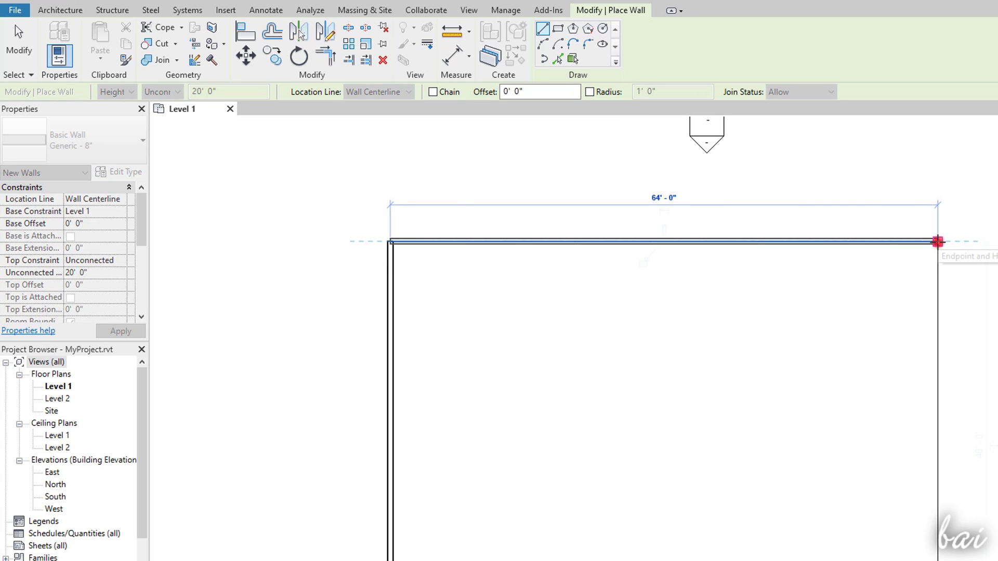
left_click(937, 242)
scroll(826, 258, "down", 3)
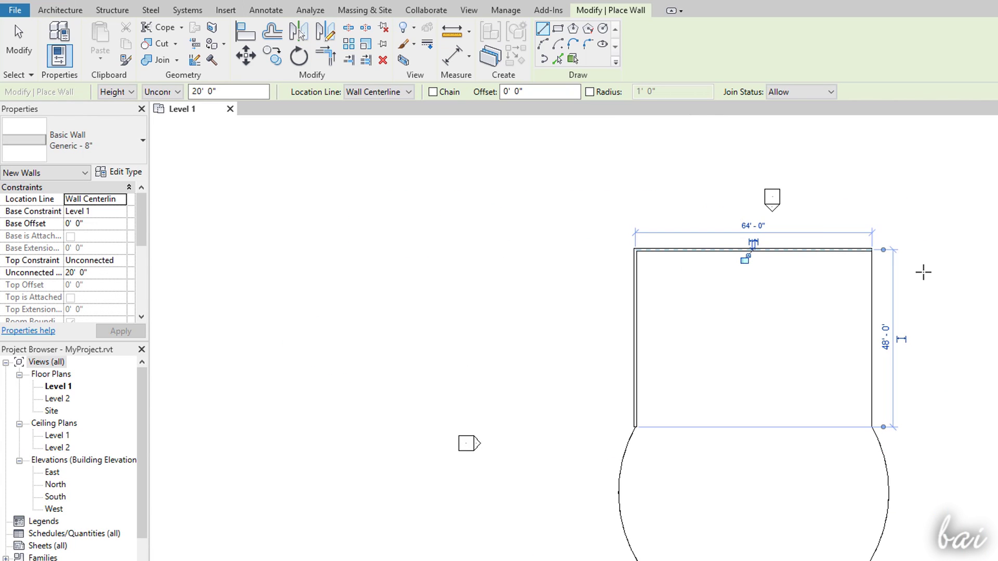
scroll(905, 272, "up", 4)
left_click(822, 224)
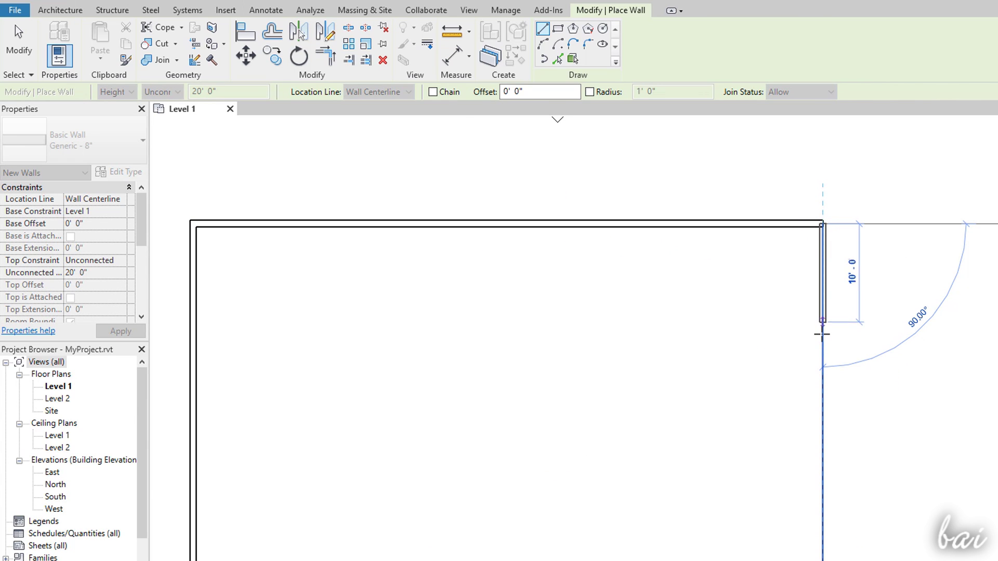
scroll(822, 333, "down", 3)
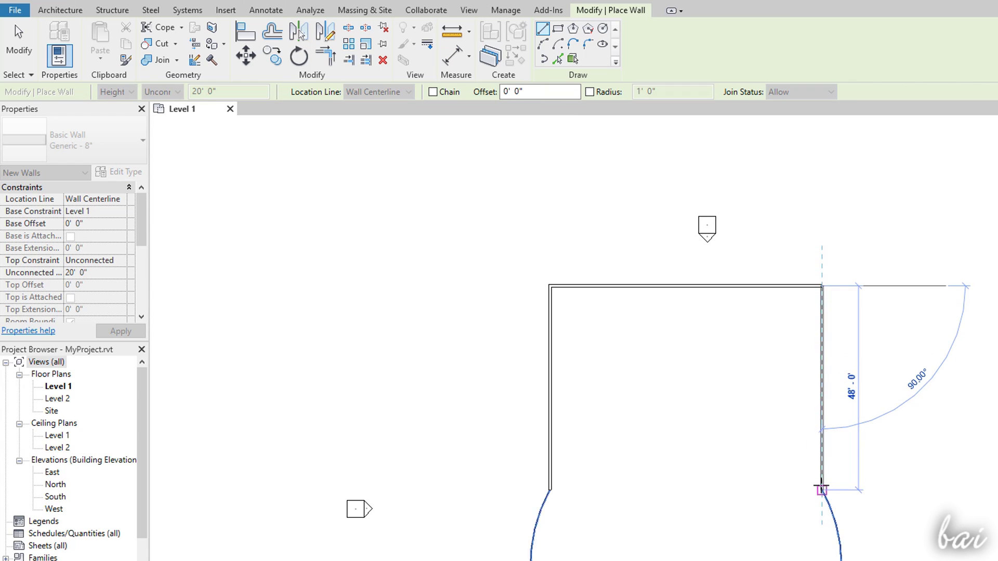
scroll(821, 490, "up", 3)
left_click(821, 489)
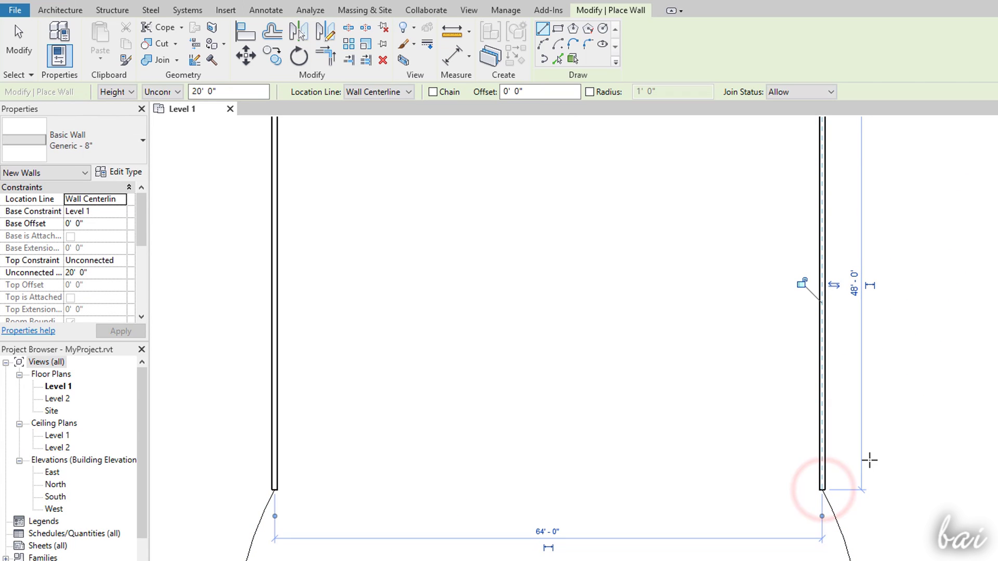
scroll(867, 459, "down", 3)
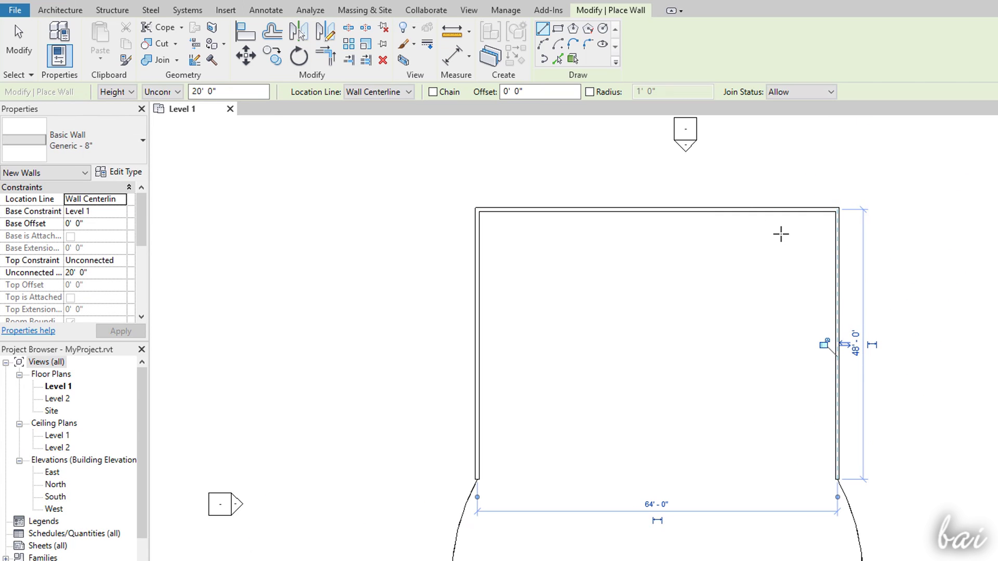
scroll(655, 195, "down", 3)
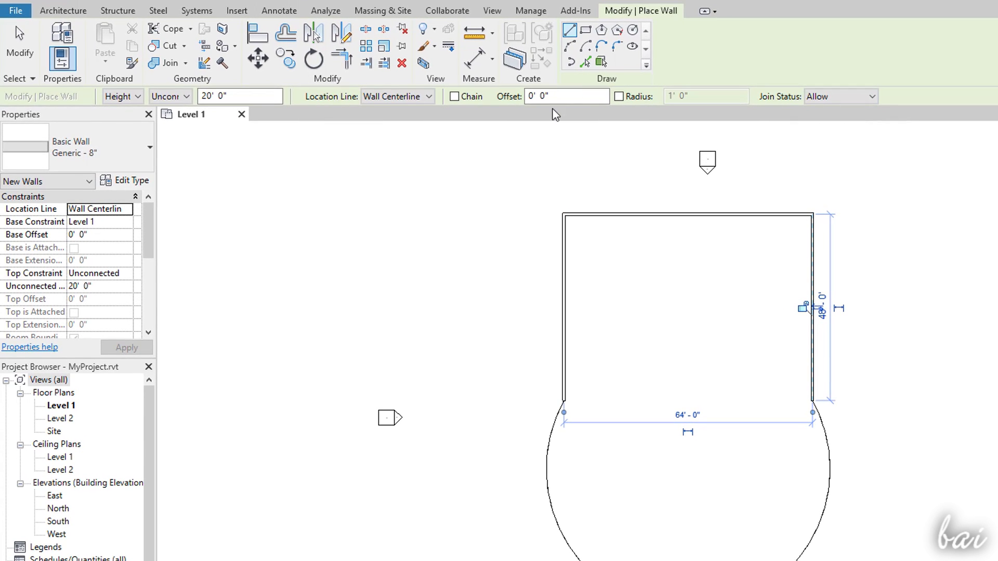
Step: Set the wall height to 20' 0" in the options bar and review the finished outer walls
double_click(261, 96)
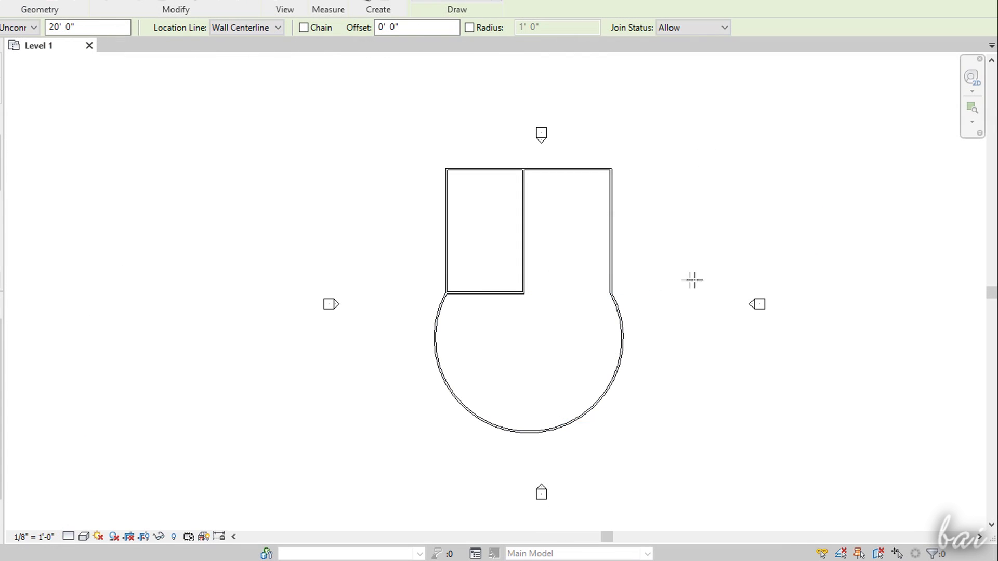
scroll(619, 277, "up", 4)
scroll(633, 253, "down", 3)
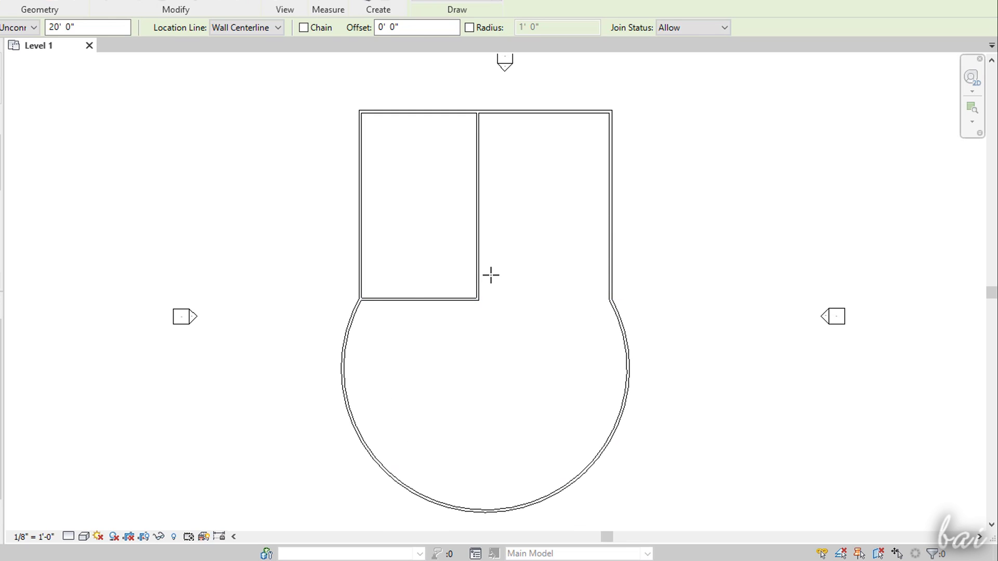
scroll(491, 275, "down", 2)
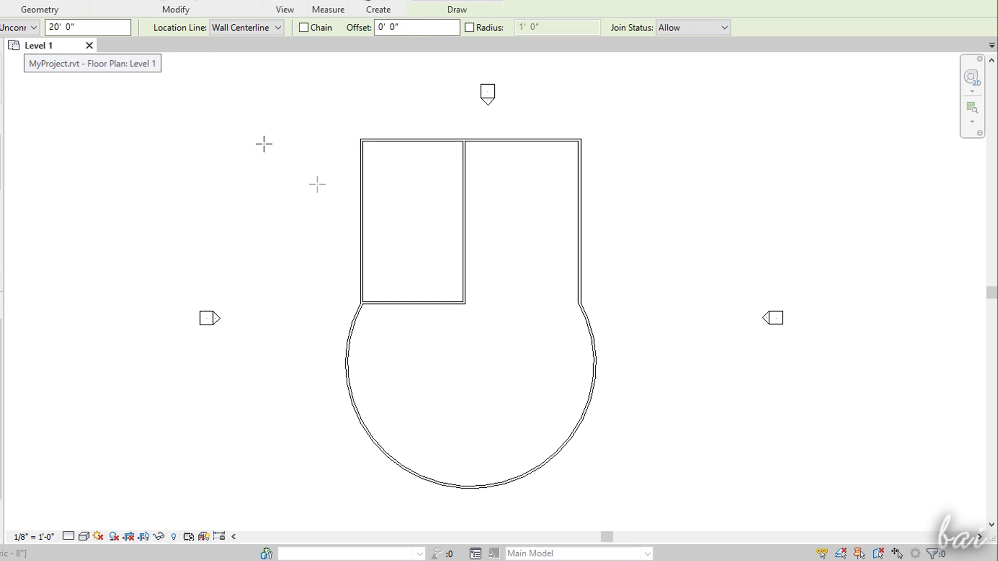
scroll(267, 223, "down", 2)
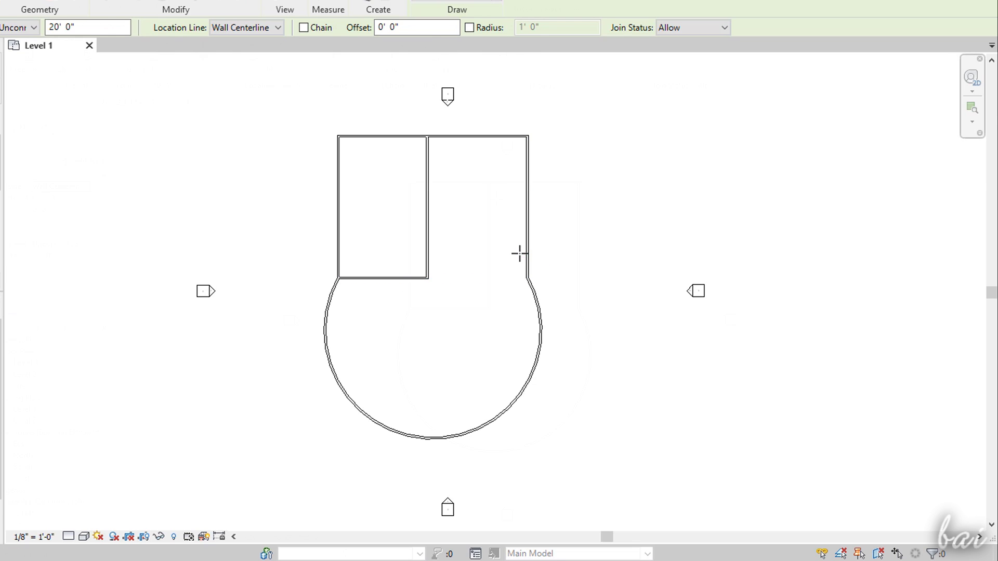
Step: Open the default 3D view of the walled building
left_click(414, 9)
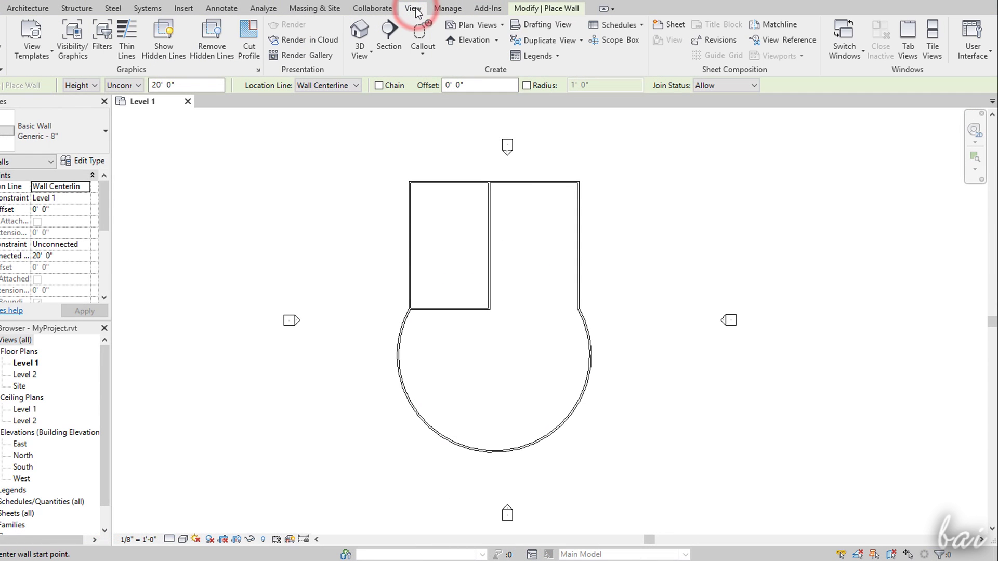
left_click(361, 31)
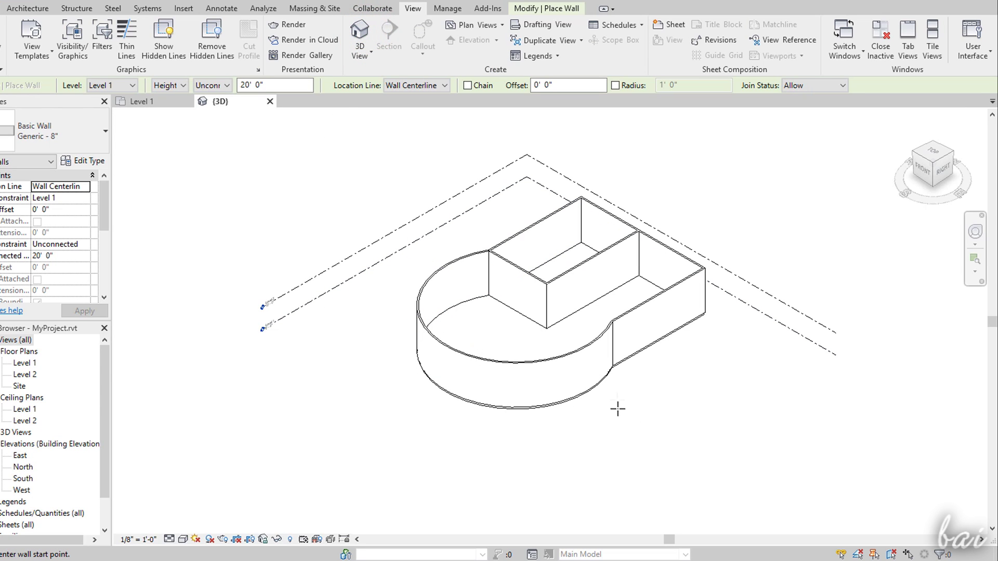
scroll(619, 399, "up", 1)
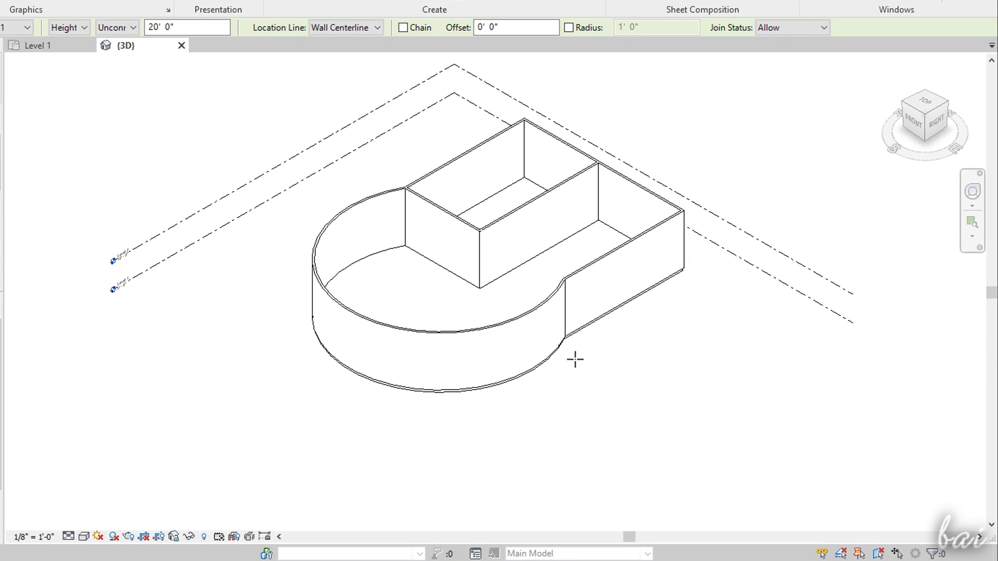
scroll(491, 391, "up", 2)
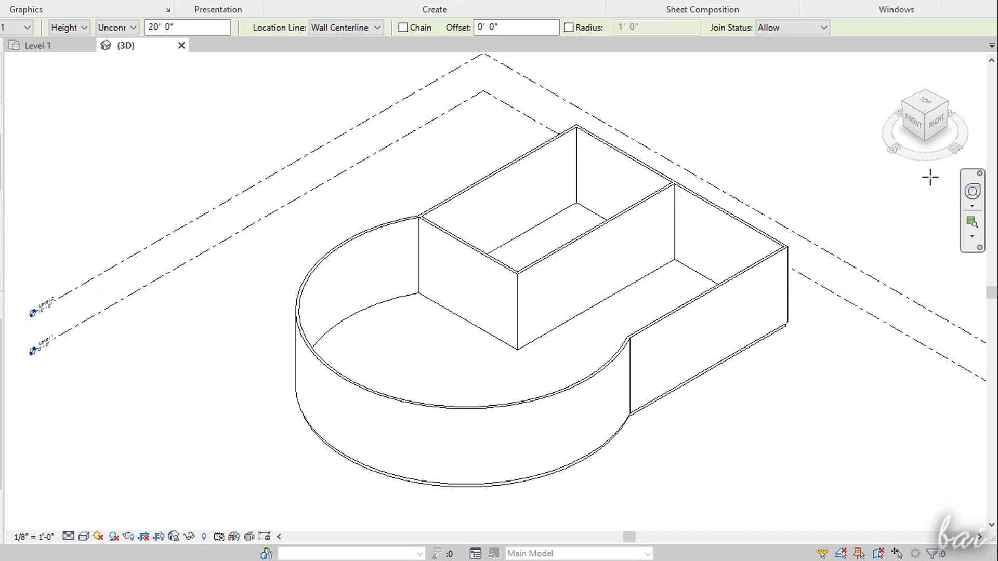
Step: Orbit, pan and zoom the model with the ViewCube and Full Navigation Wheel
left_click(906, 108)
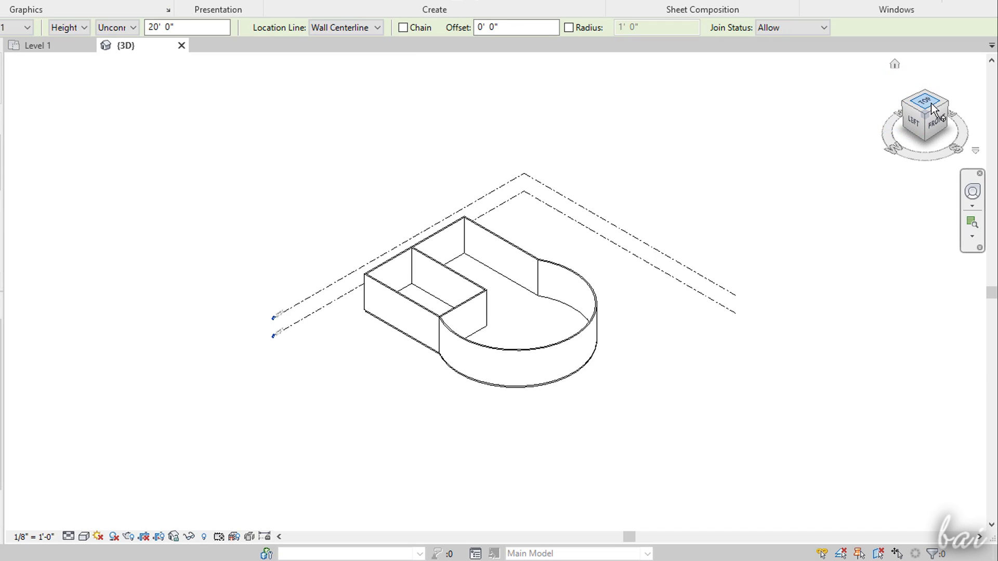
left_click(938, 110)
left_click(928, 128)
left_click(973, 192)
left_click_drag(655, 378, 684, 387)
left_click_drag(676, 306, 695, 317)
left_click_drag(656, 346, 767, 347)
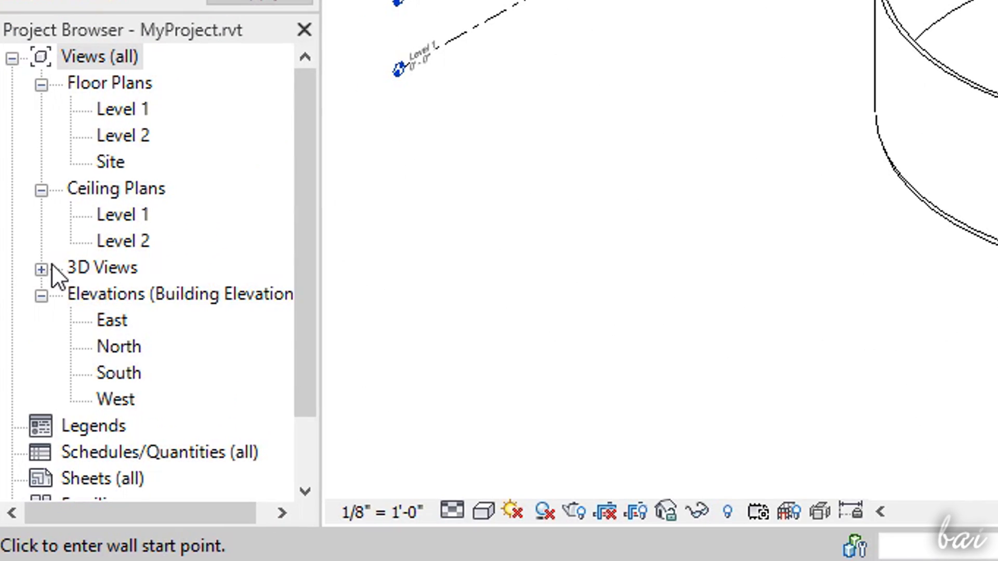
Step: Expand the Project Browser's floor plan, ceiling plan and 3D view groups
left_click(42, 270)
left_click(117, 84)
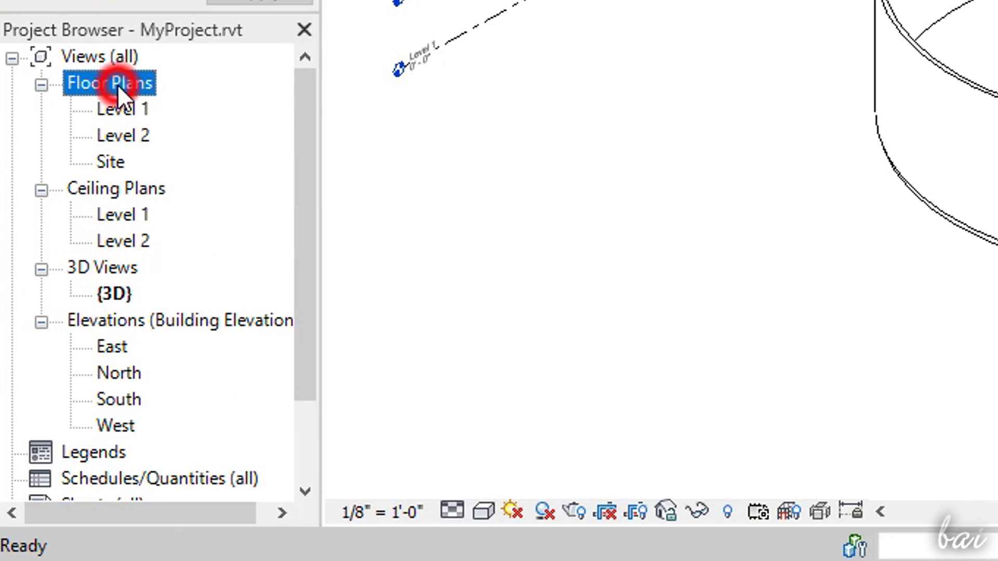
left_click(130, 189)
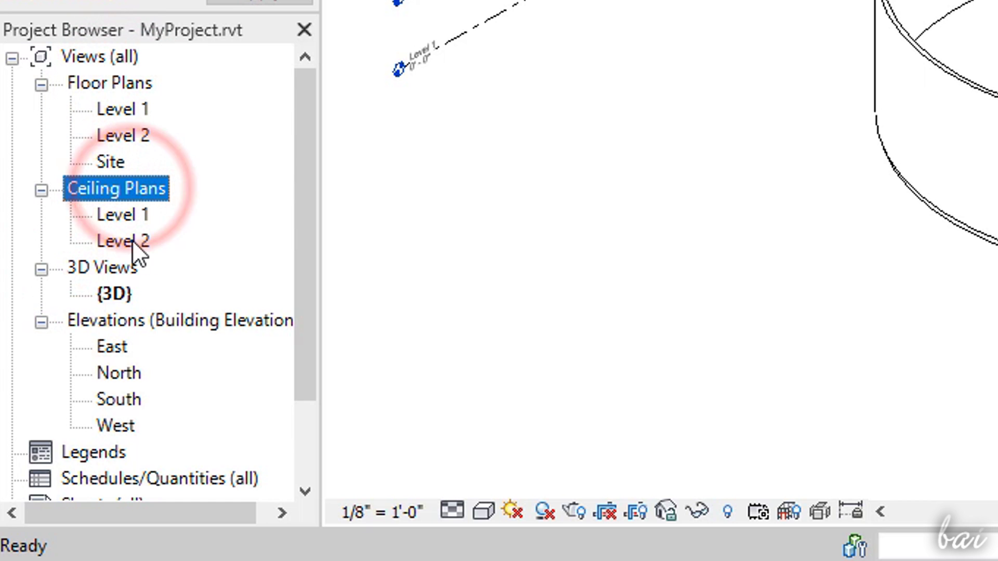
left_click(121, 268)
left_click(122, 111)
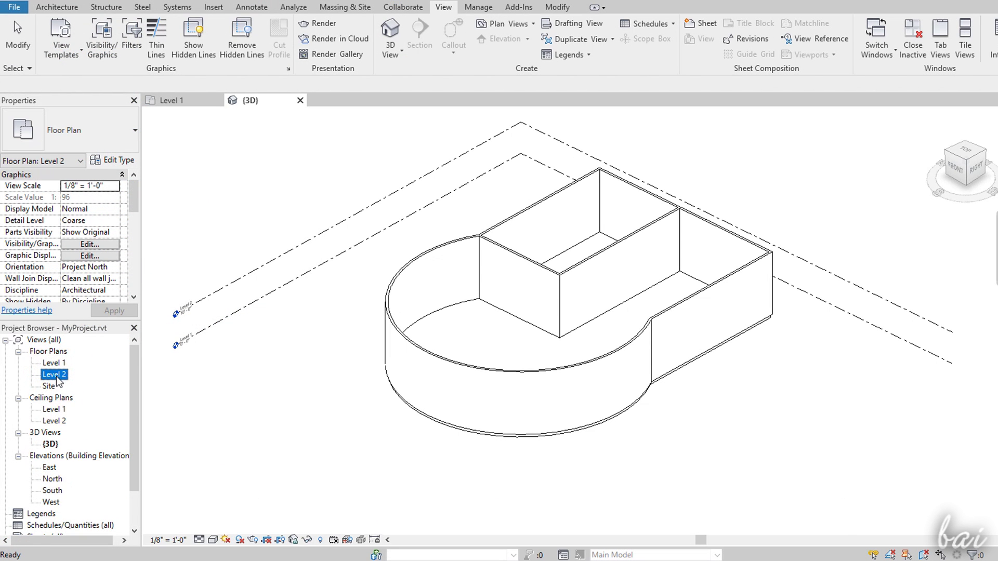
Step: Cycle through the plan, 3D, ceiling and East elevation views, ending on the Level 2 plan
double_click(54, 374)
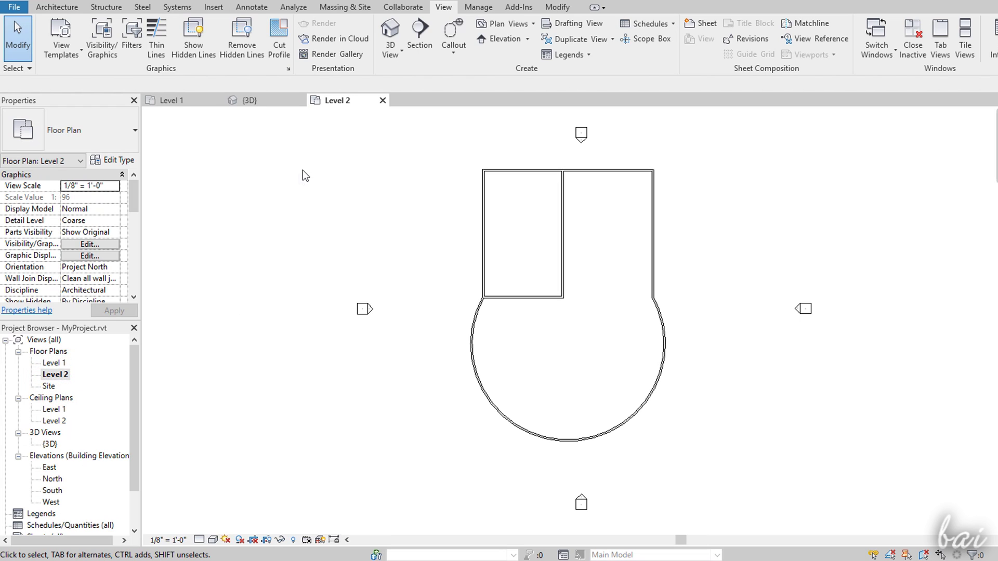
left_click(259, 104)
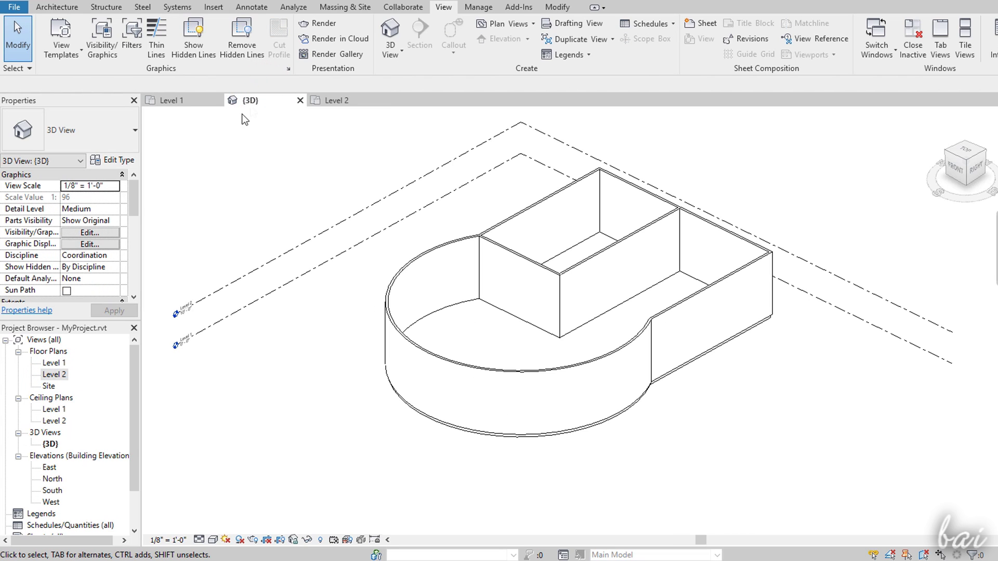
left_click(177, 100)
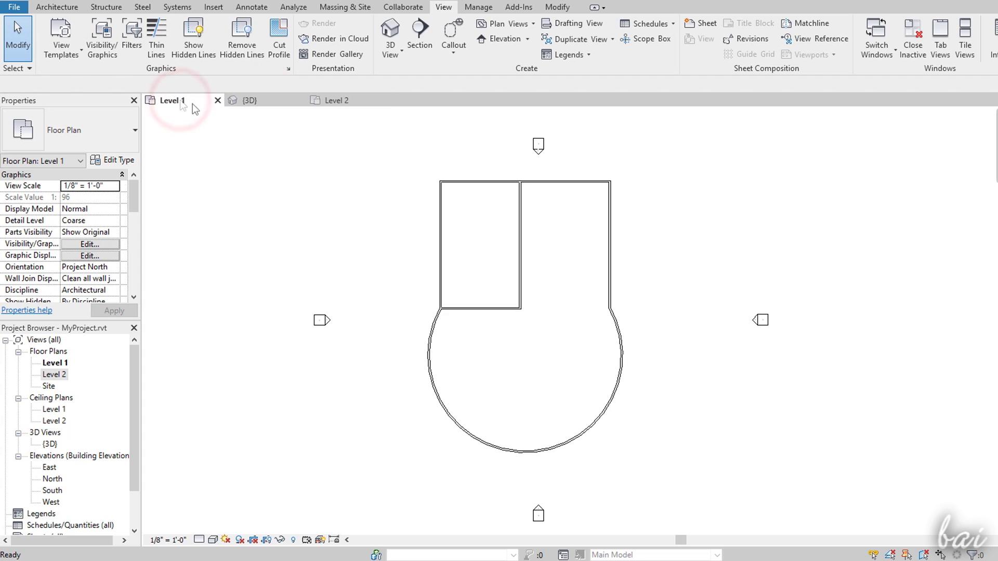
left_click(336, 102)
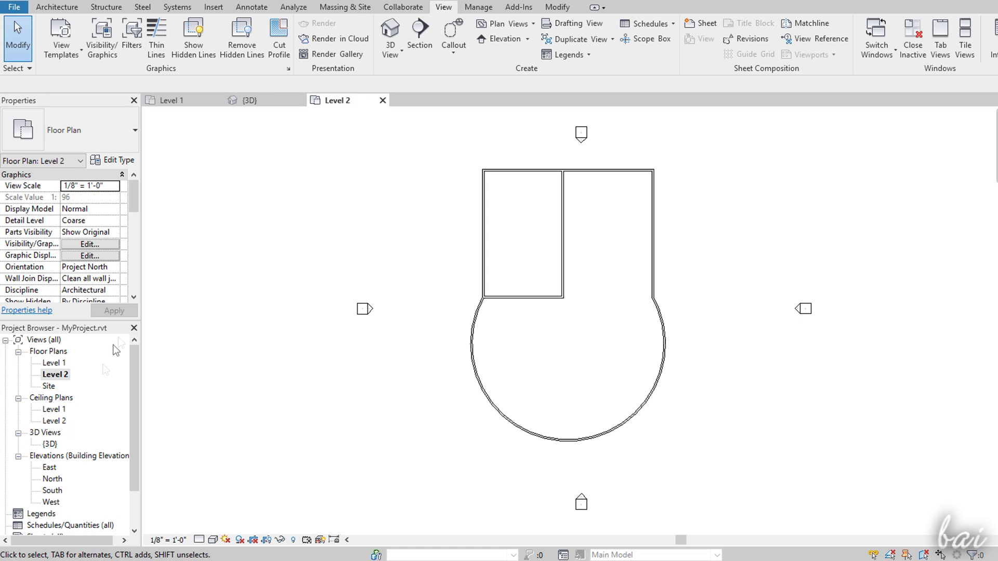
double_click(54, 409)
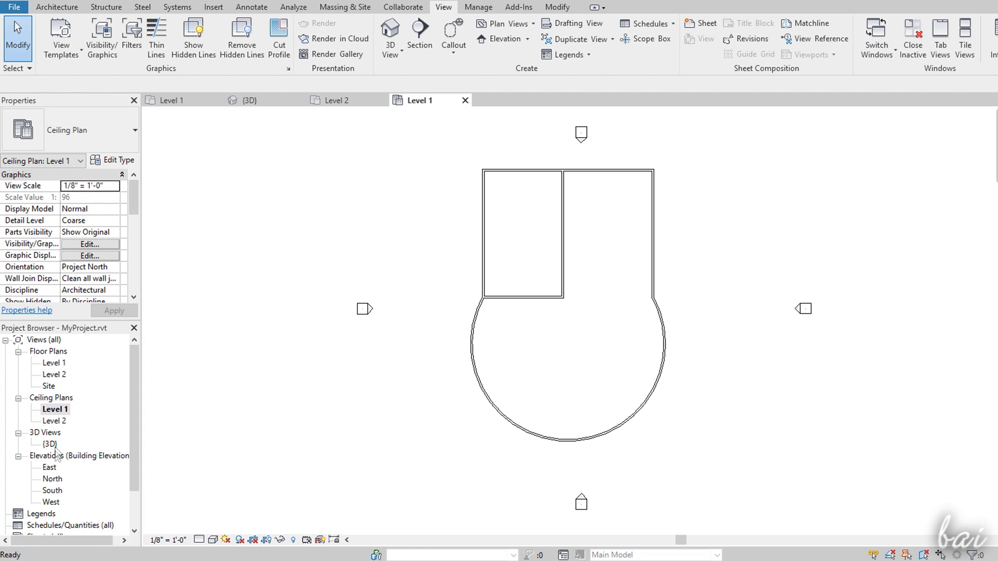
double_click(51, 466)
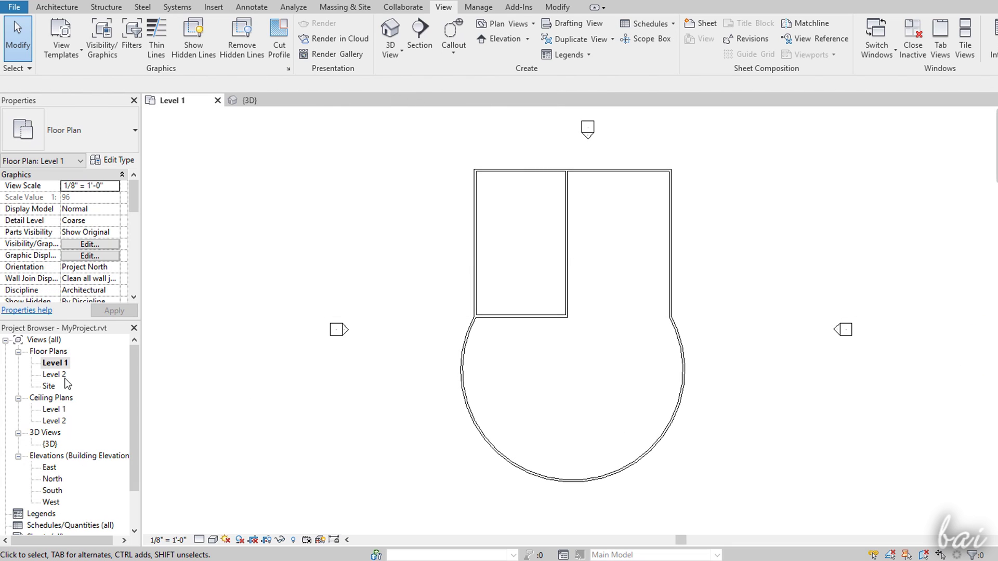
double_click(54, 374)
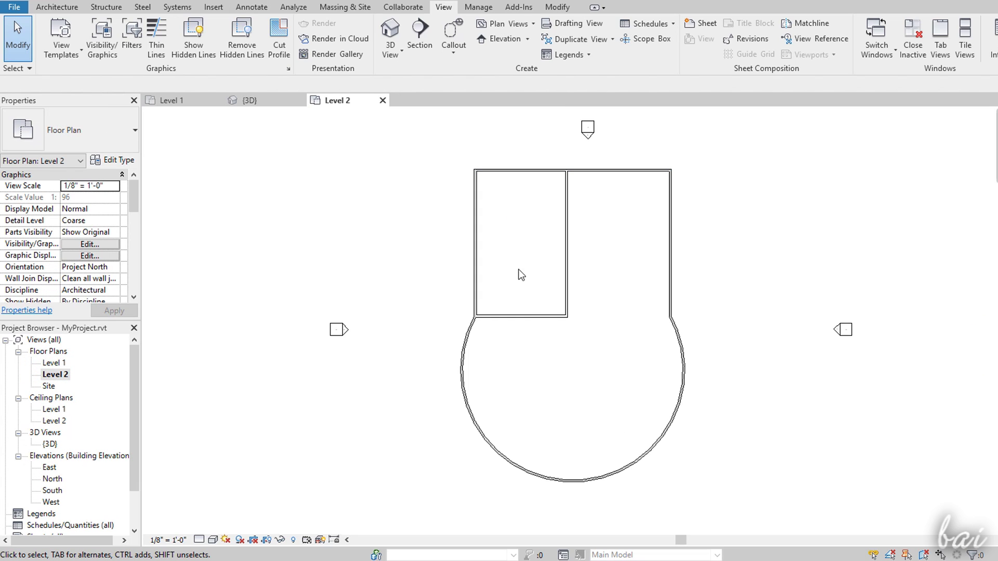
Step: Delete the wall closing the bottom of the left room
left_click(539, 315)
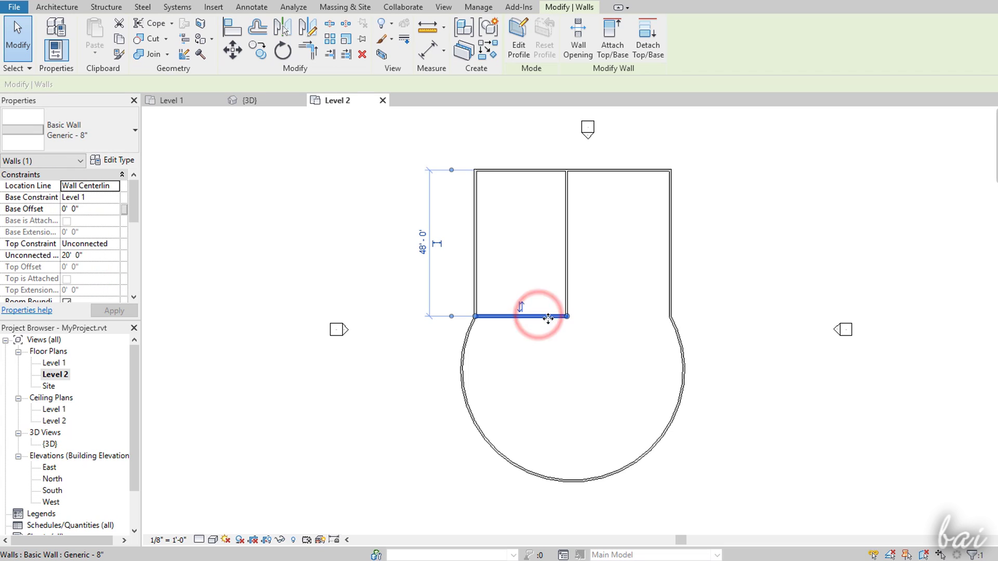
left_click(362, 54)
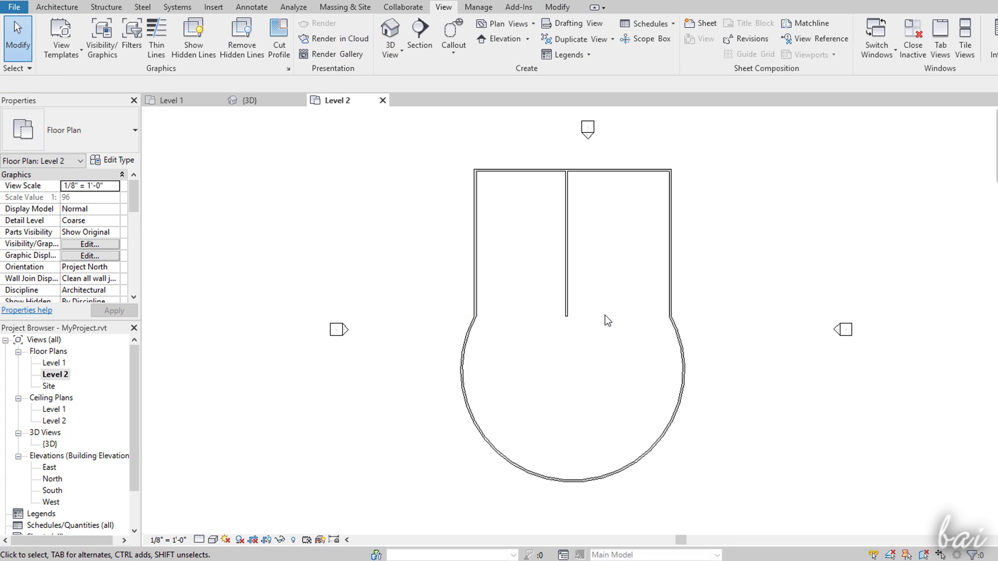
key("ctrl+z")
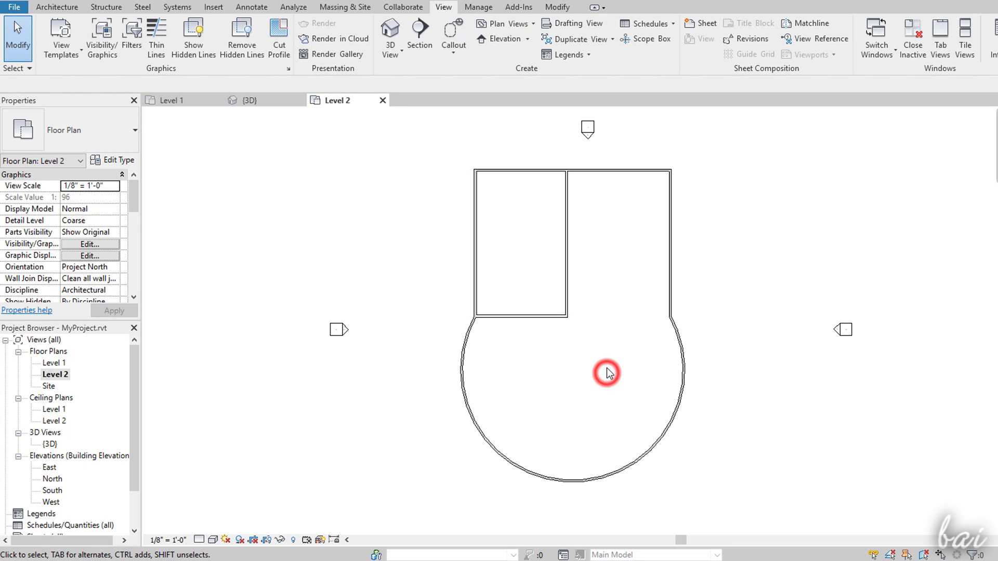
left_click(539, 316)
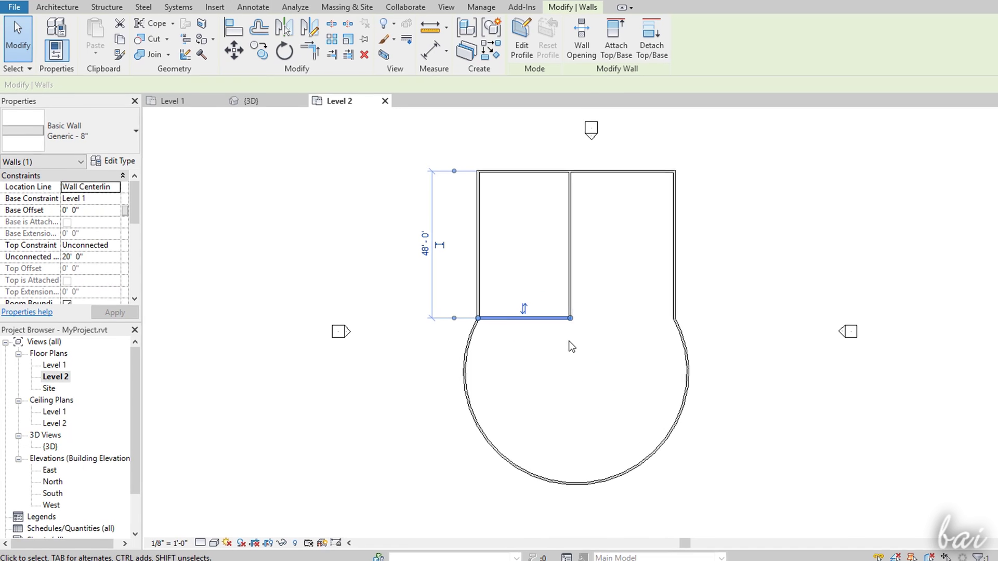
key("Delete")
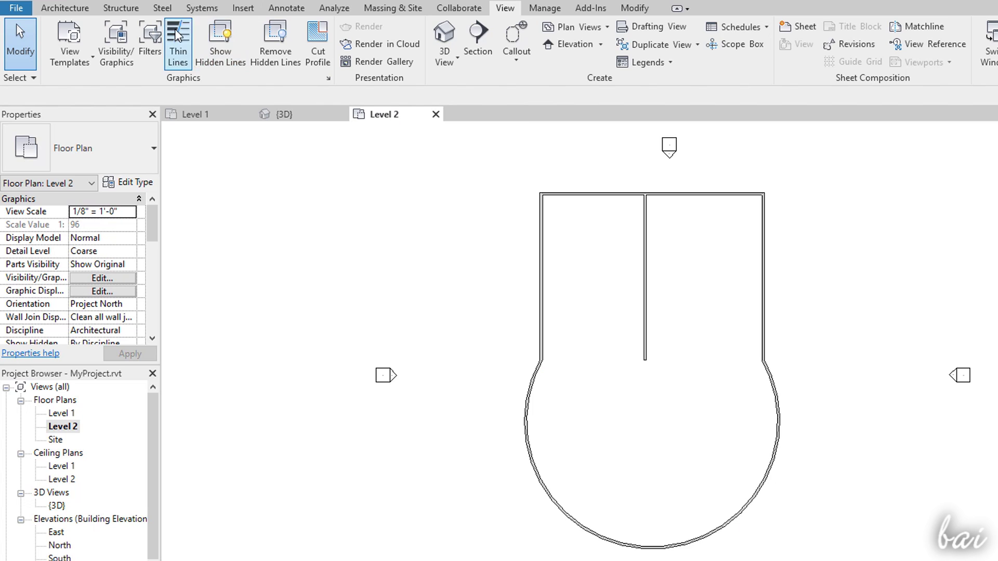
Step: Draw a new wall from the arc's end to the interior wall and check it in 3D
left_click(79, 9)
left_click(58, 33)
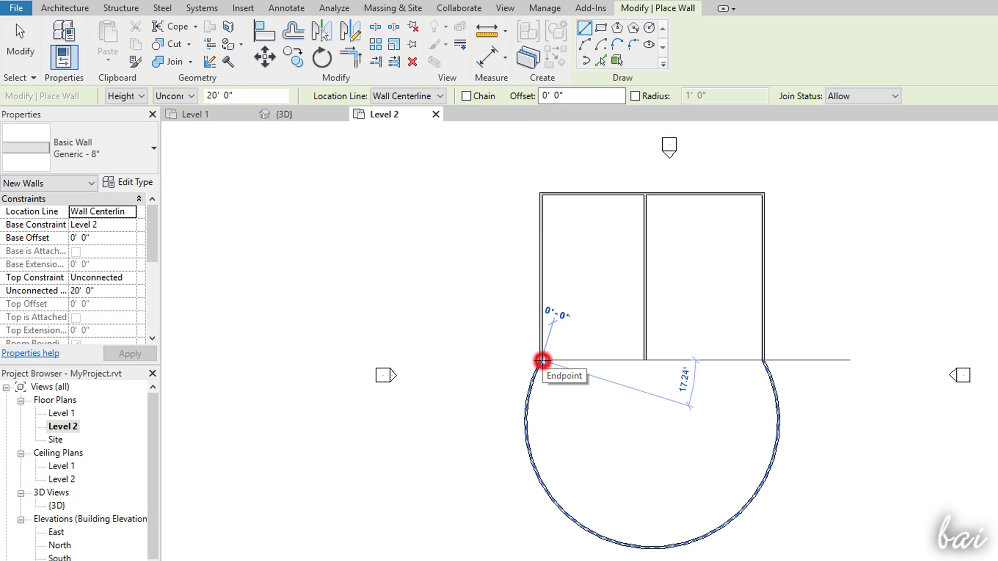
left_click(541, 359)
left_click(645, 360)
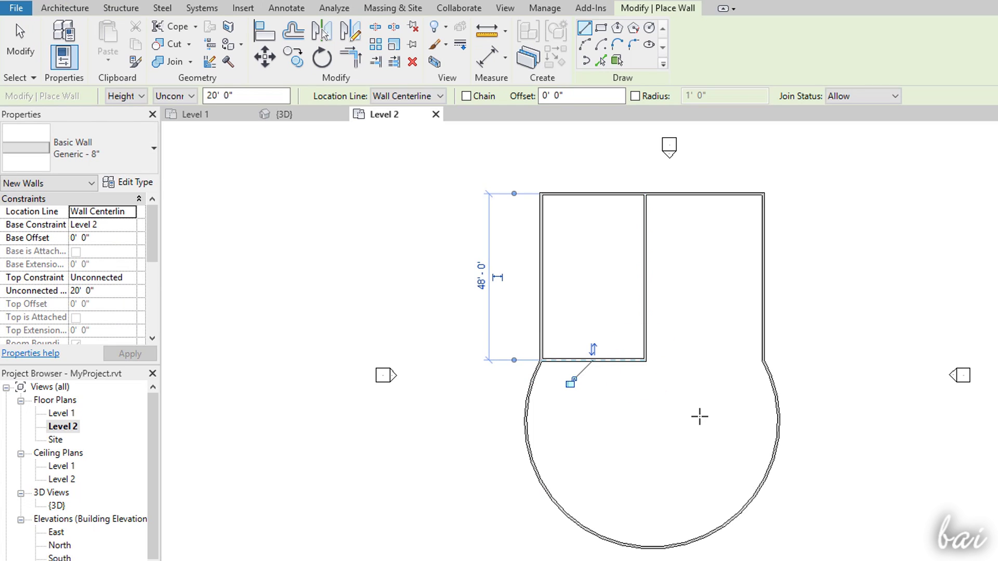
left_click(307, 115)
scroll(560, 346, "up", 3)
scroll(560, 347, "down", 2)
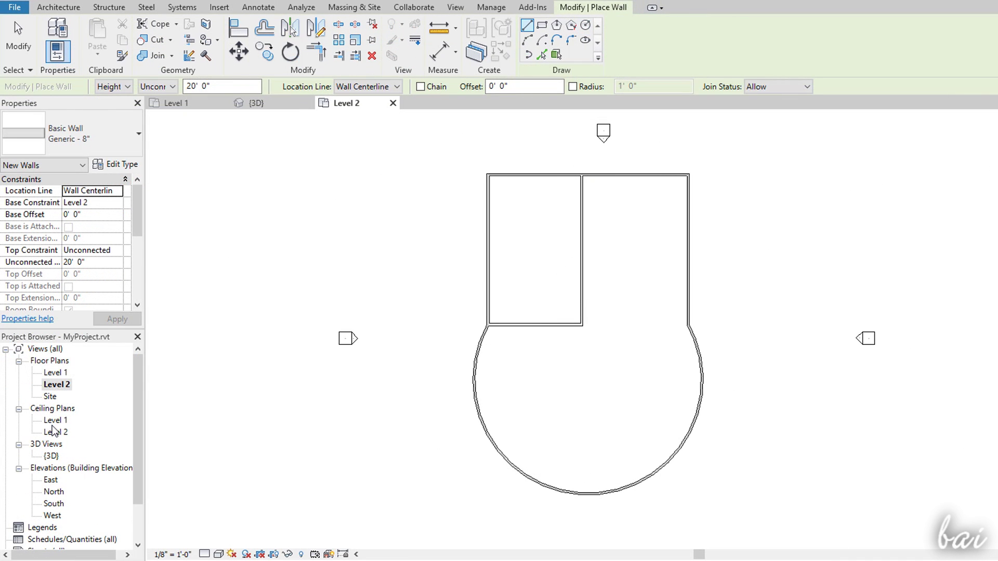
Step: Place an automatic ceiling in the left room on the Level 2 ceiling plan
double_click(56, 432)
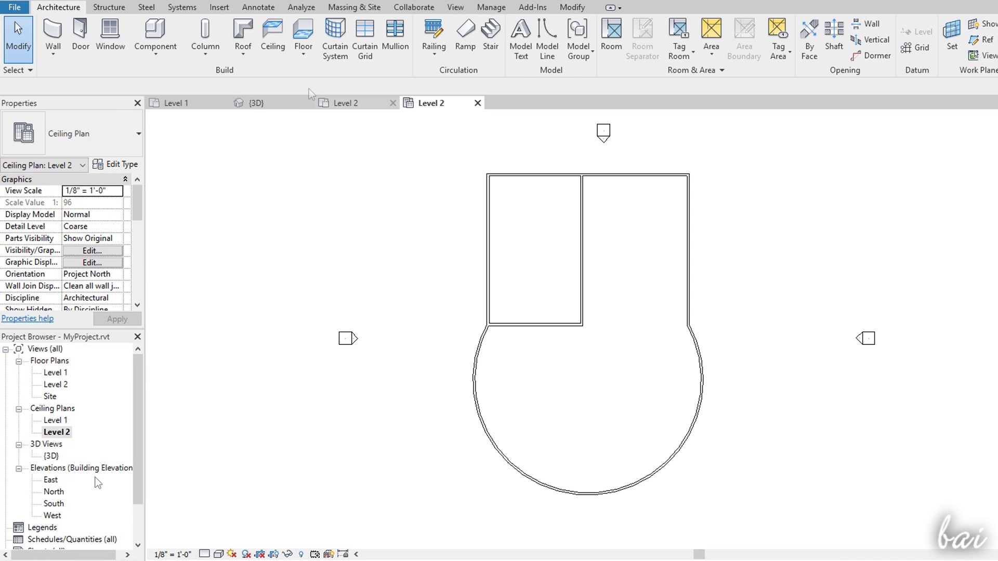
left_click(267, 32)
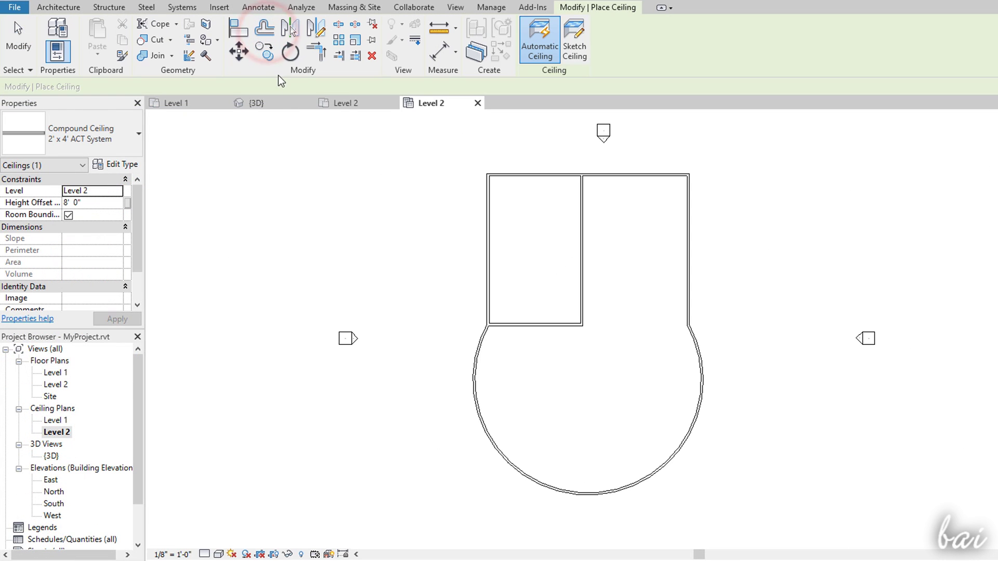
left_click(532, 239)
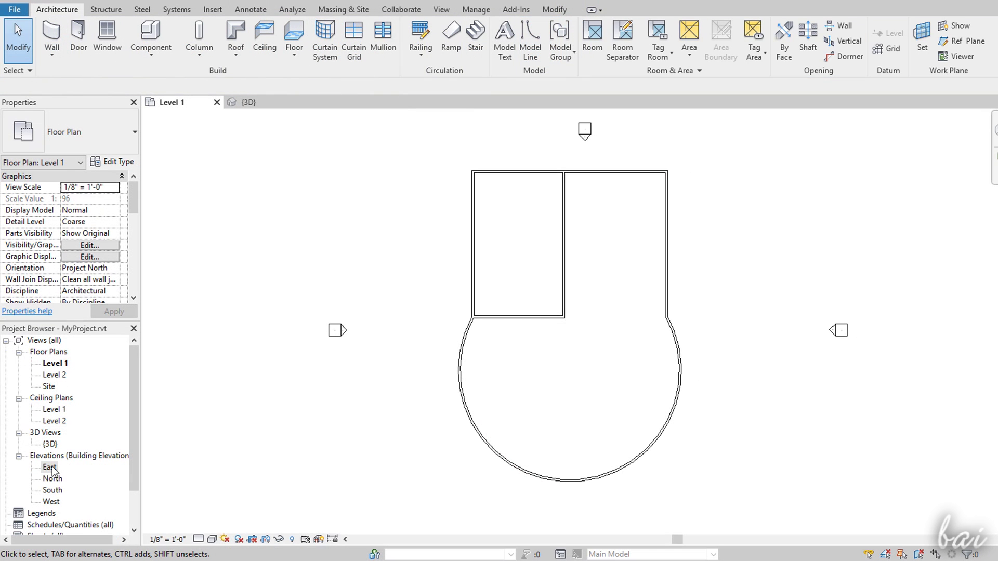
Step: Open the East, North, South and West elevation views
double_click(49, 467)
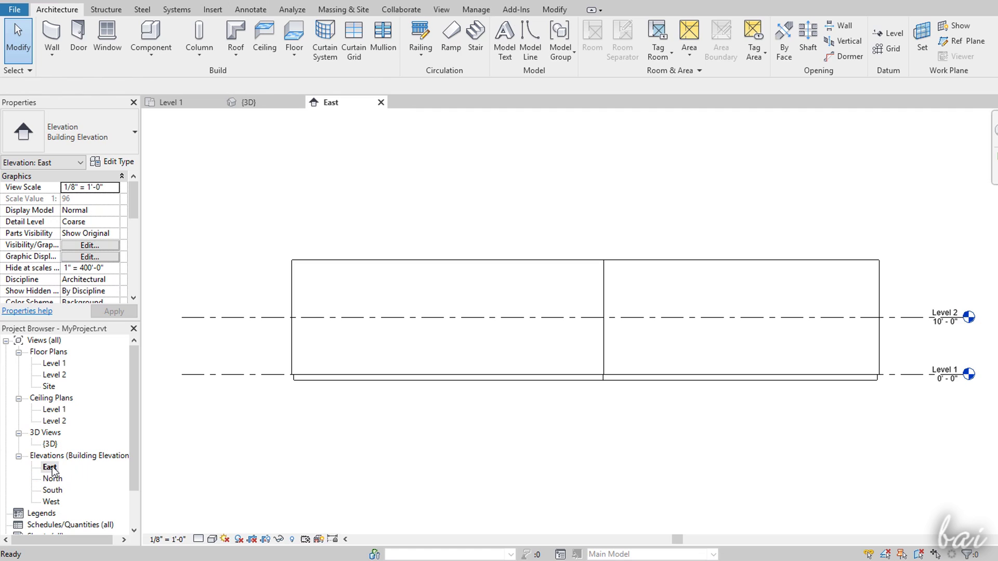
double_click(52, 479)
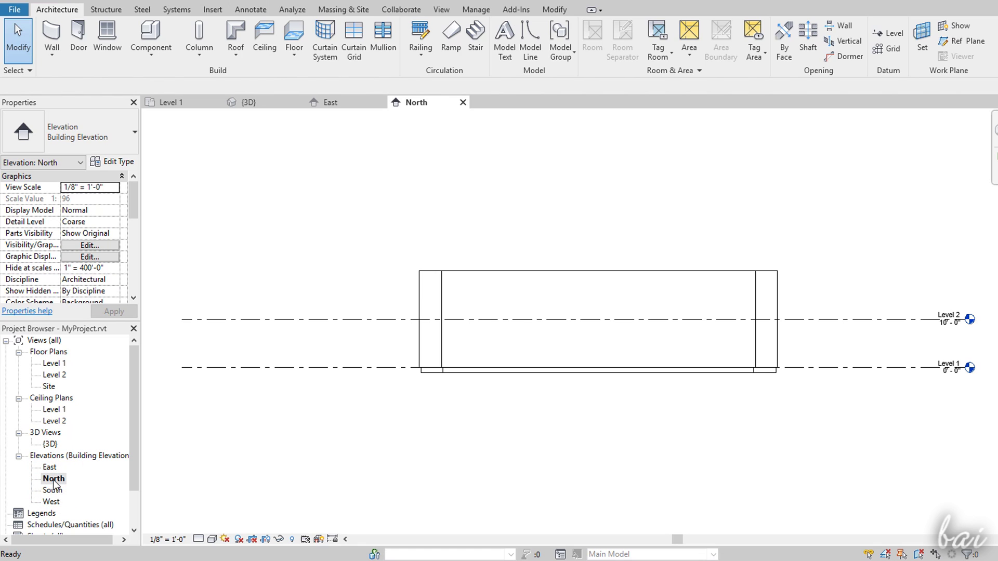
double_click(52, 490)
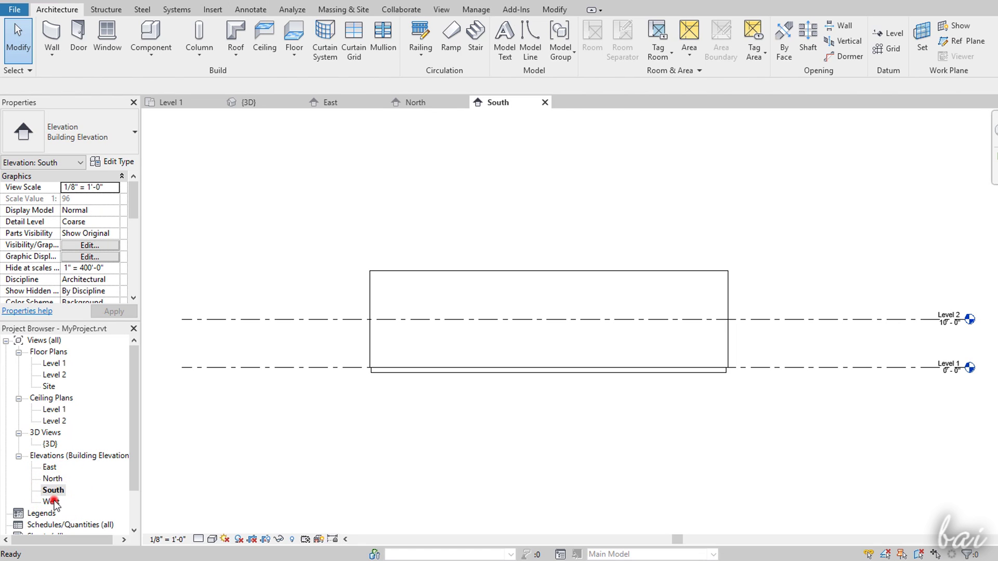
double_click(51, 501)
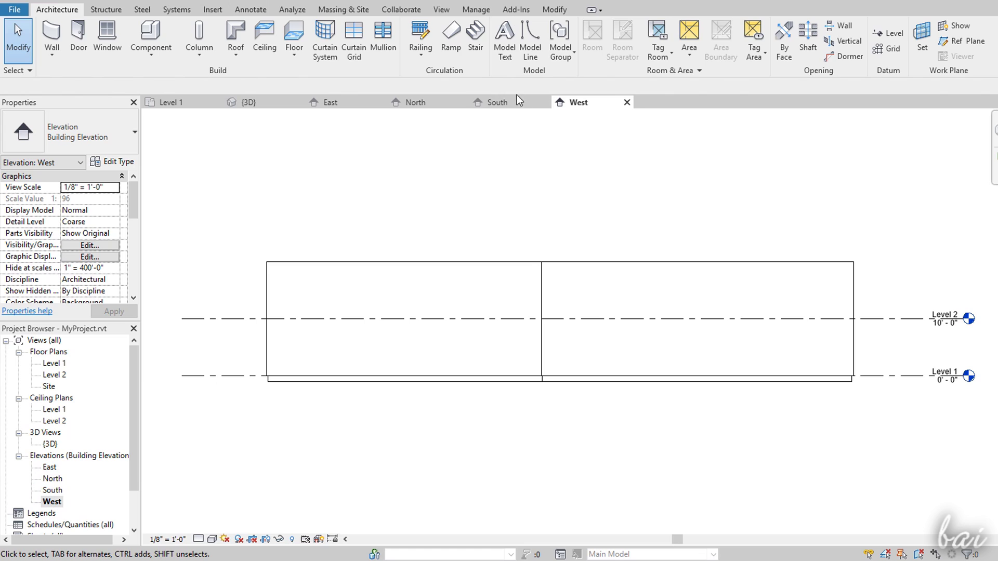
Step: Close the South, North and East elevation views
left_click(545, 102)
left_click(462, 102)
left_click(380, 102)
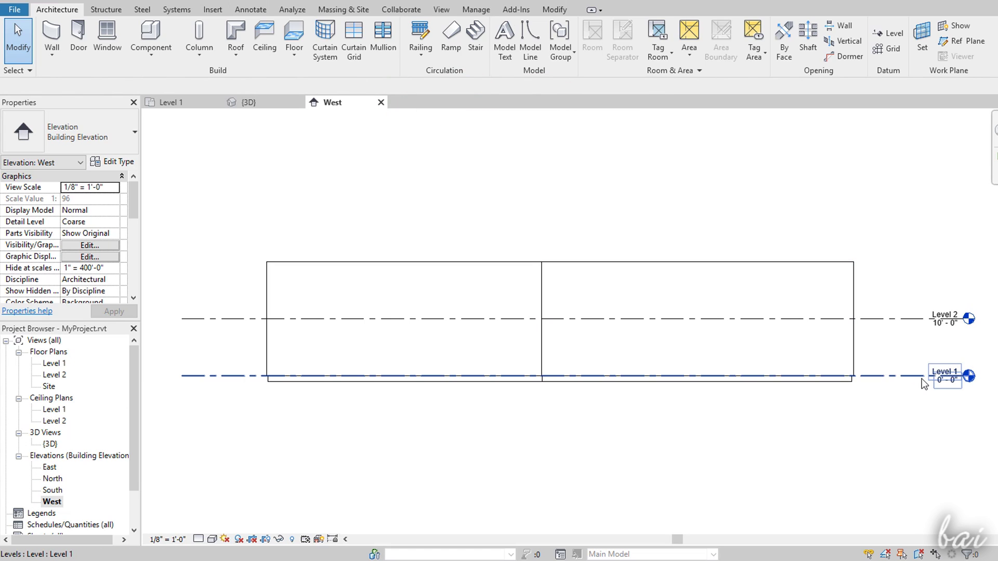
scroll(965, 370, "up", 2)
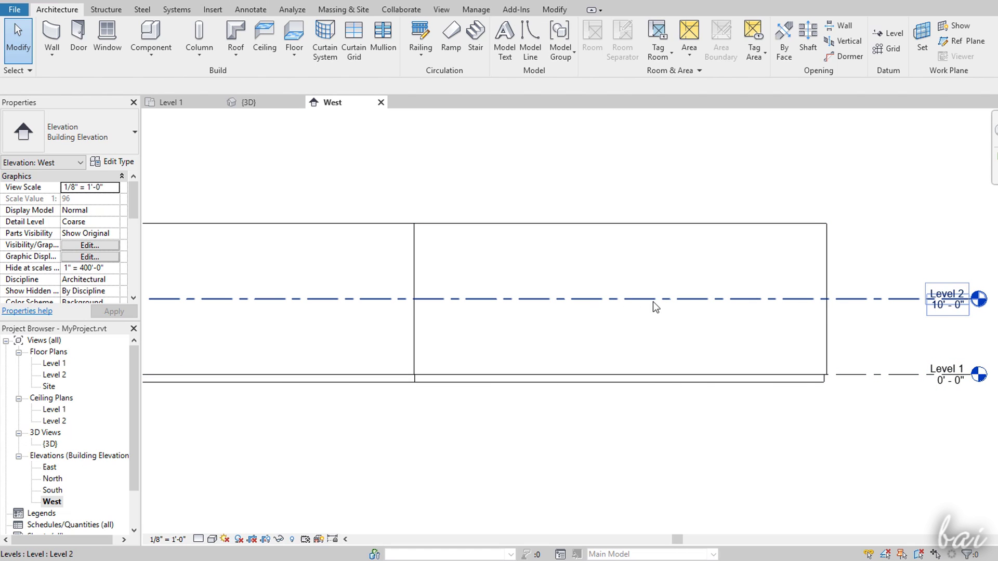
scroll(928, 374, "down", 2)
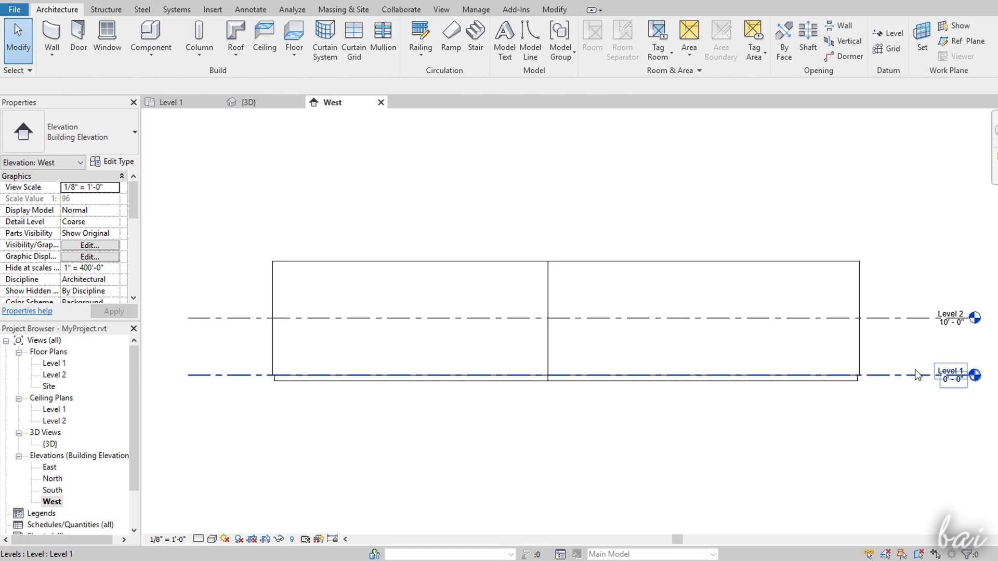
scroll(917, 374, "up", 1)
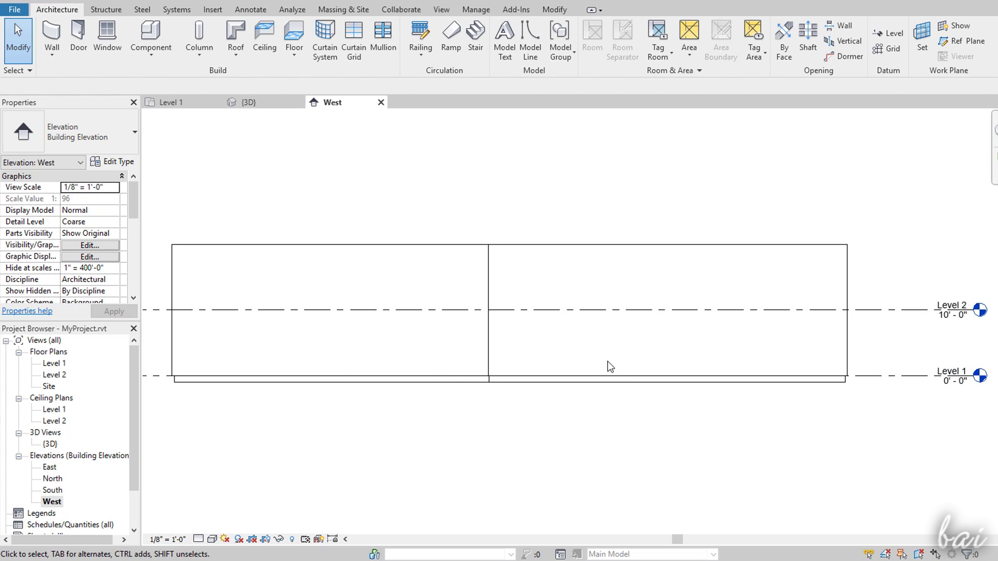
left_click(189, 105)
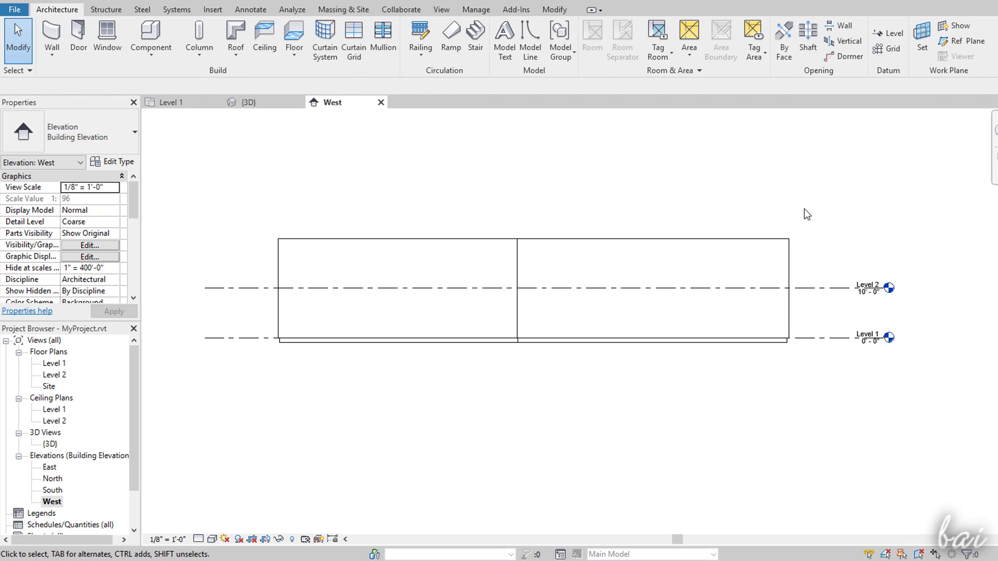
Step: Draw Level 3 at 20'-0" across the elevation
left_click(894, 35)
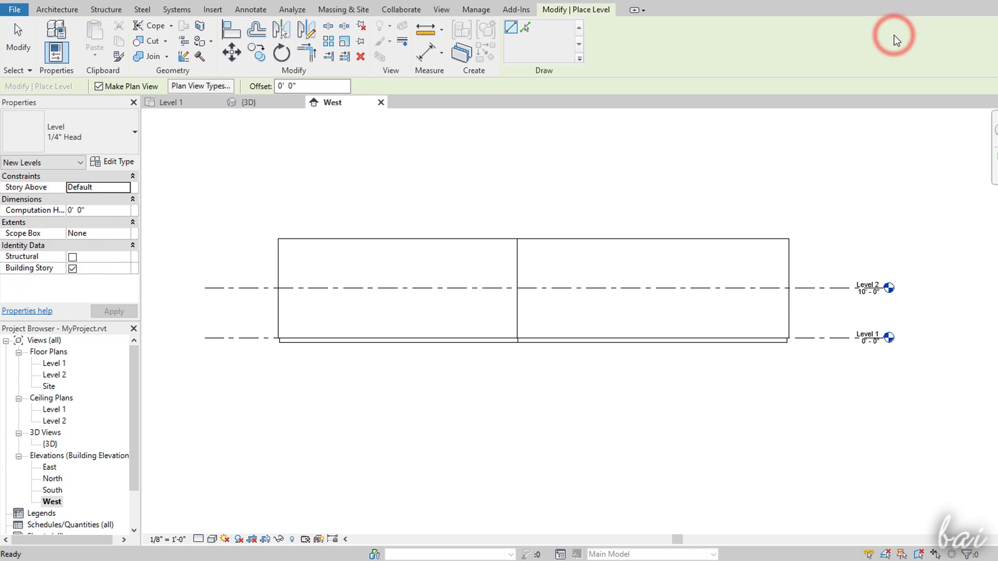
left_click(205, 238)
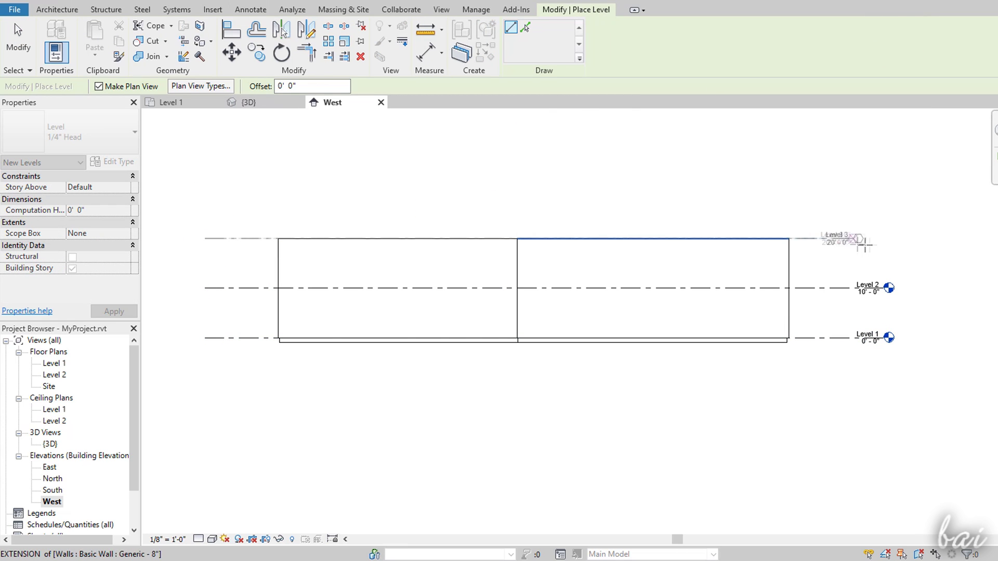
left_click(885, 239)
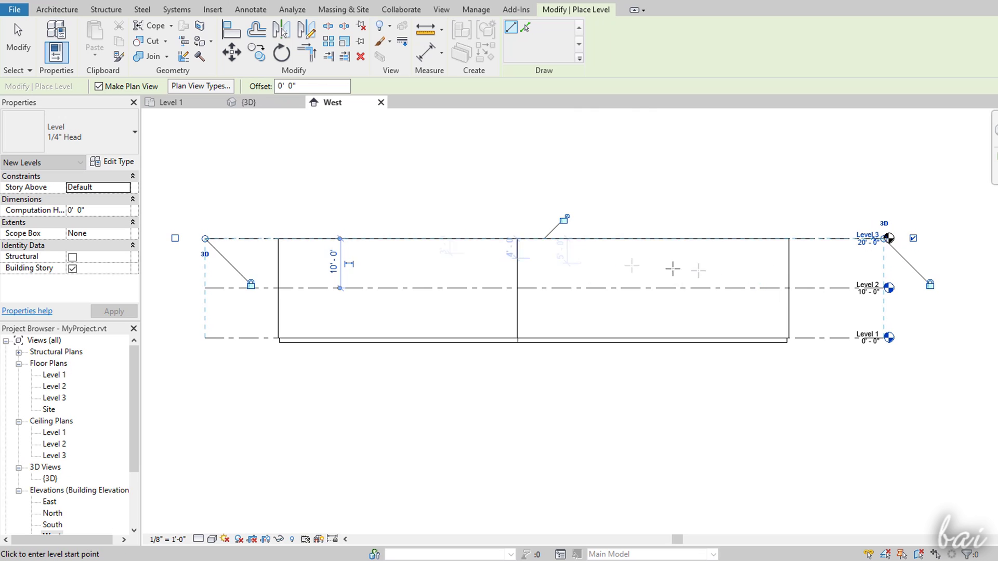
scroll(852, 275, "up", 2)
scroll(848, 270, "down", 2)
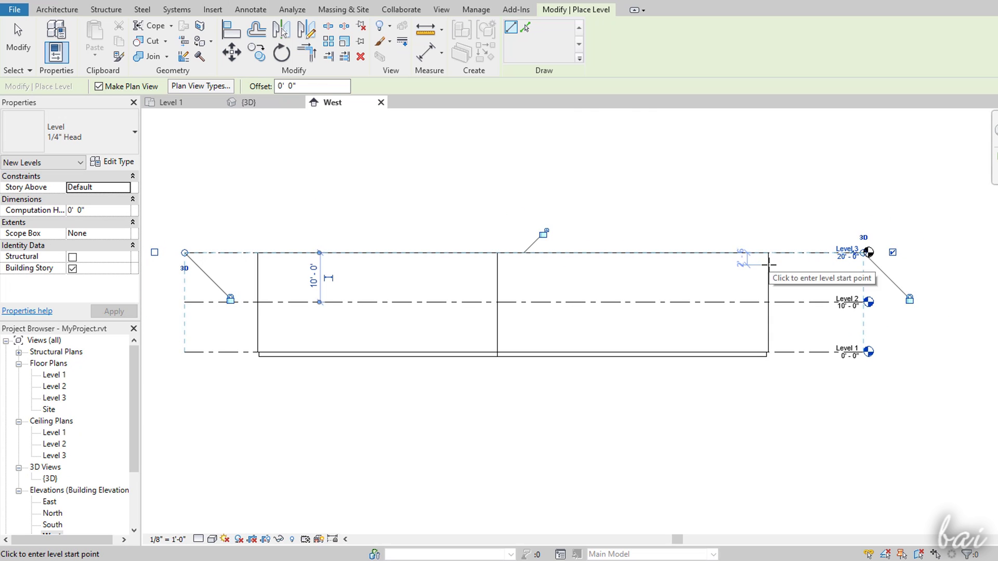
Step: Place an elevation marker southwest of the building on the Level 1 plan
left_click(192, 103)
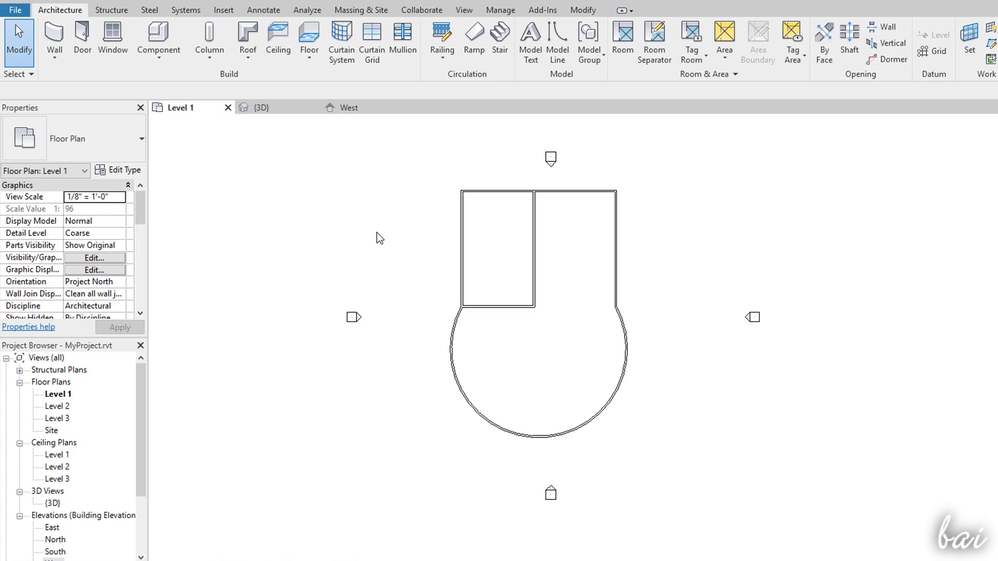
scroll(372, 235, "up", 2)
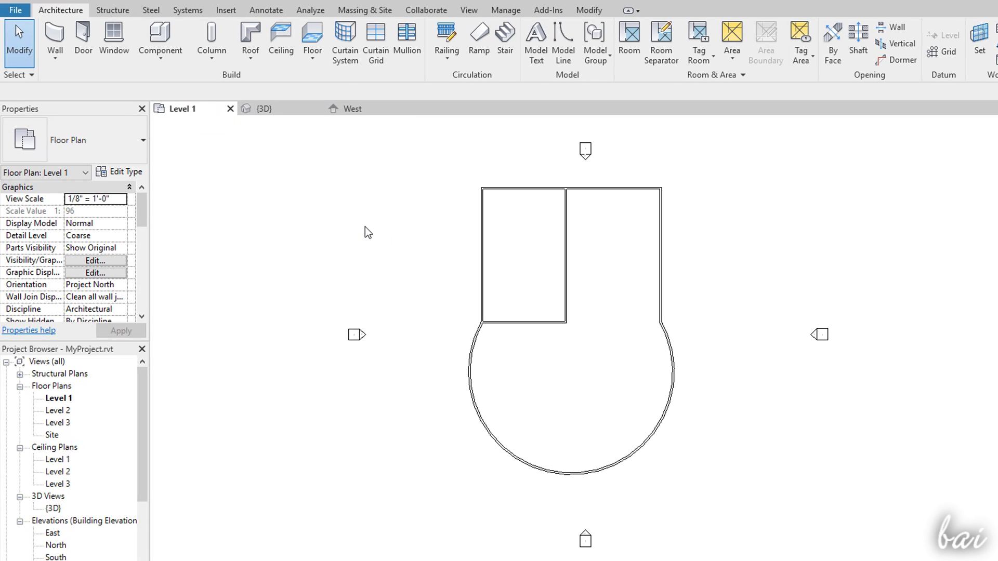
left_click(469, 9)
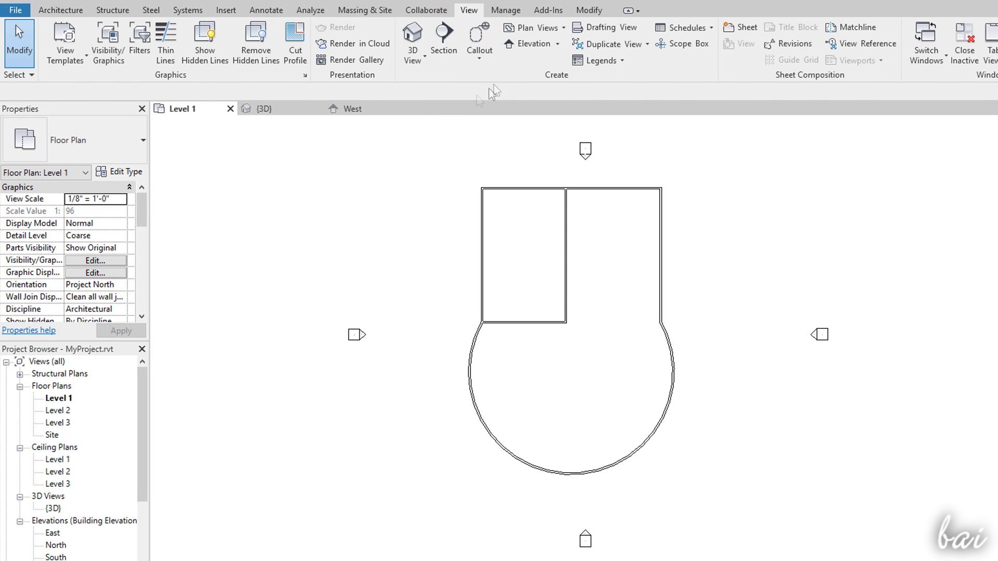
left_click(529, 45)
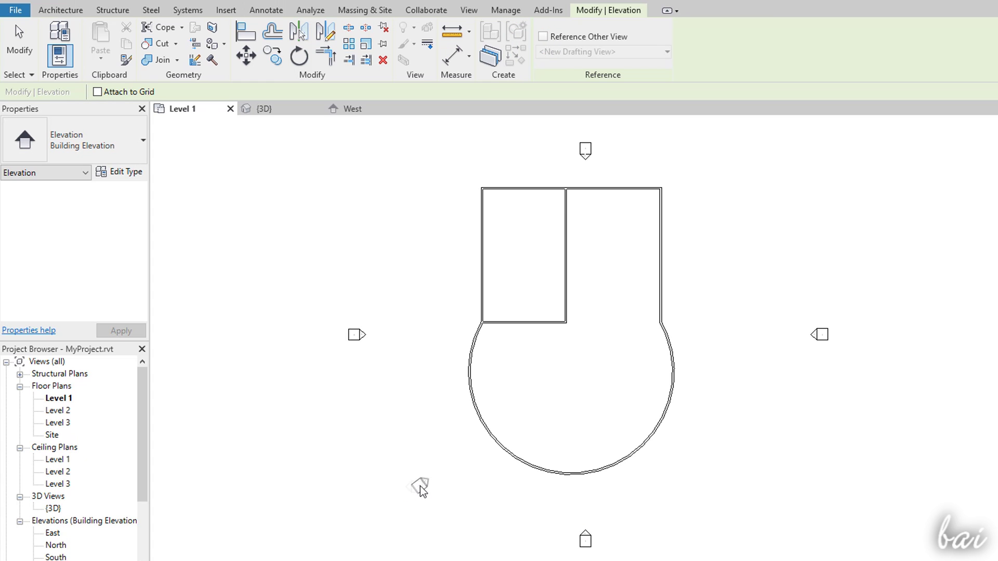
left_click(425, 481)
key("Escape")
Step: Narrow the new elevation's crop, rotate its marker, and open Elevation 1 - a
scroll(426, 484, "up", 1)
left_click(433, 474)
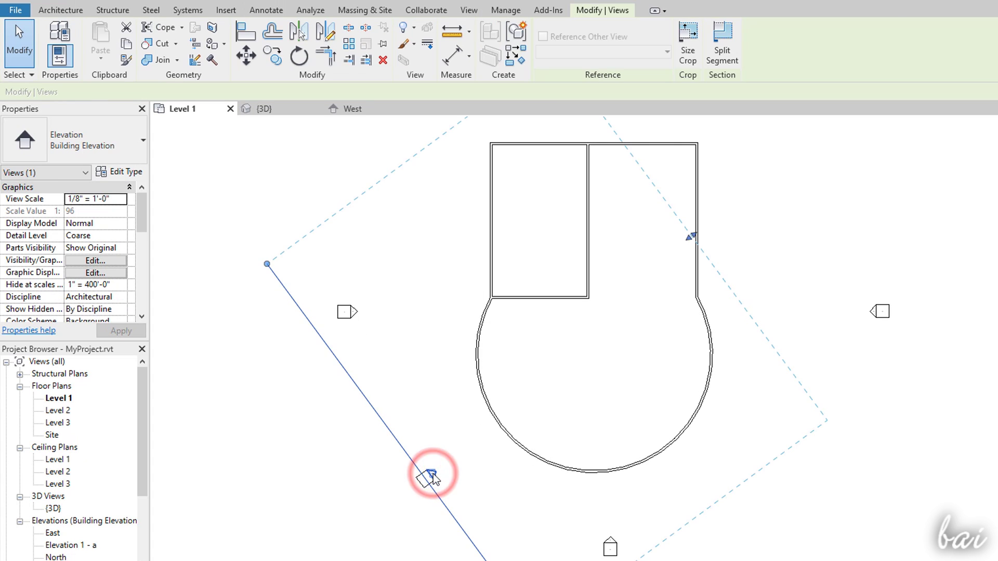
scroll(433, 474, "down", 3)
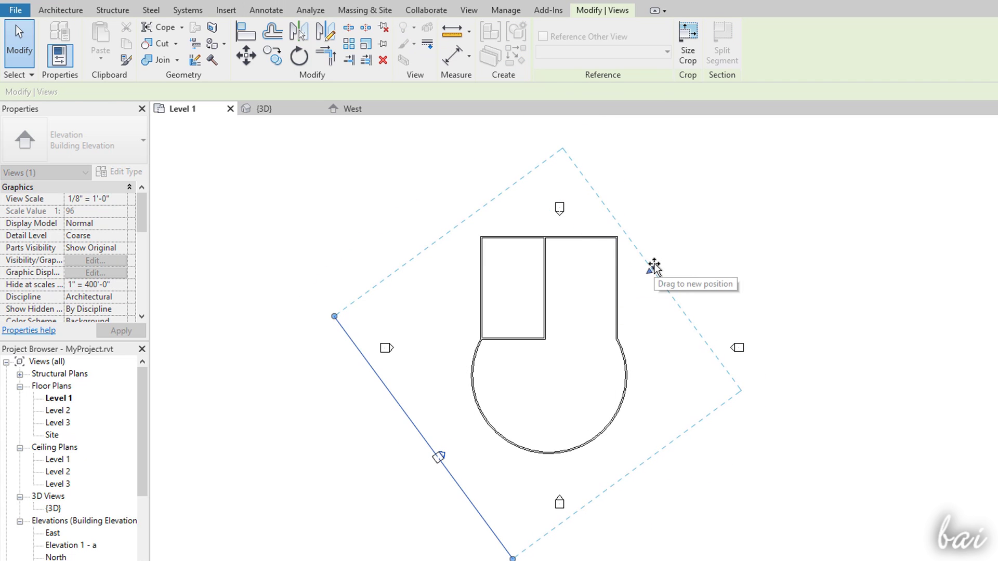
mouse_move(336, 315)
left_mouse_down()
mouse_move(379, 356)
mouse_move(340, 322)
left_mouse_up()
left_click(437, 464)
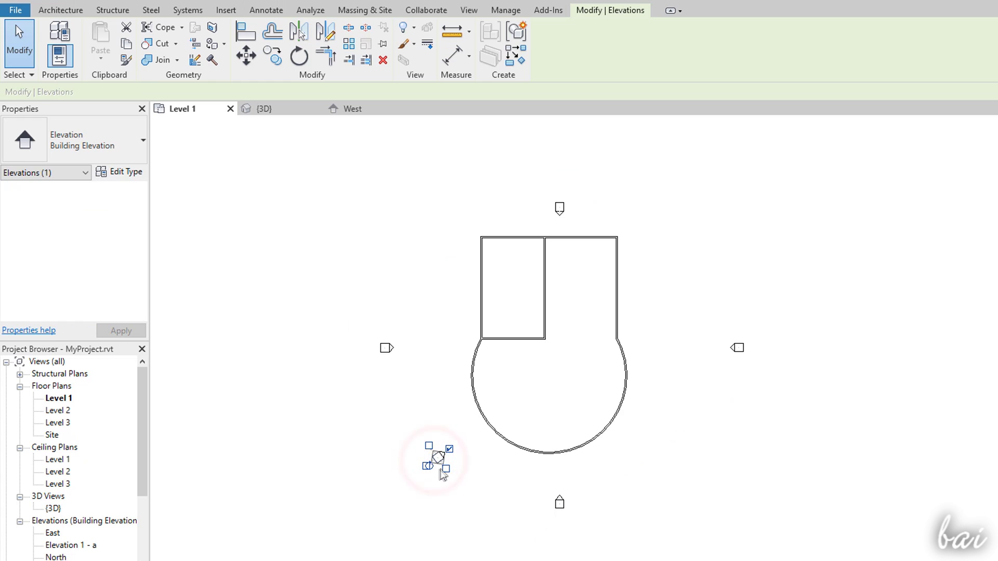
scroll(438, 465, "up", 2)
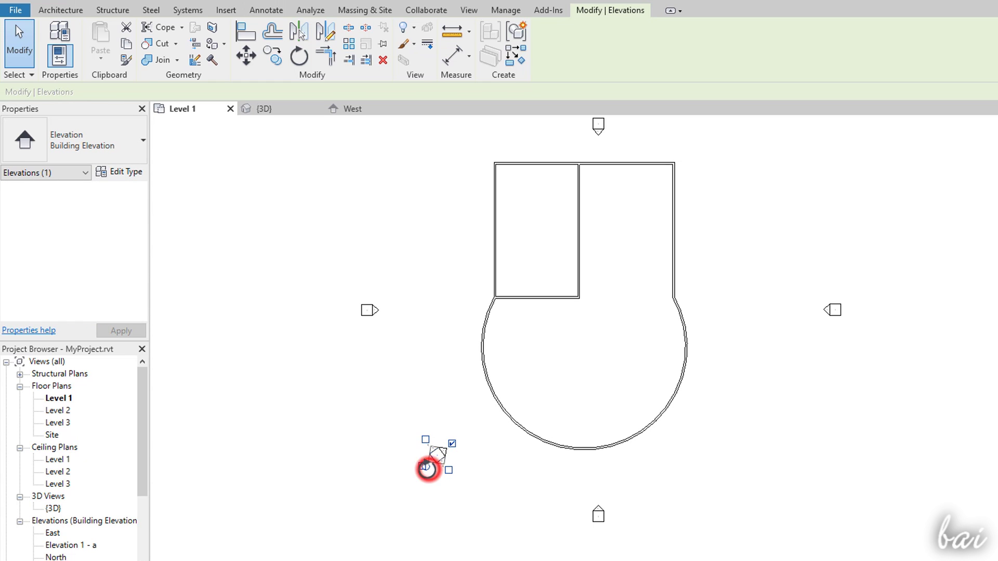
left_click(426, 469)
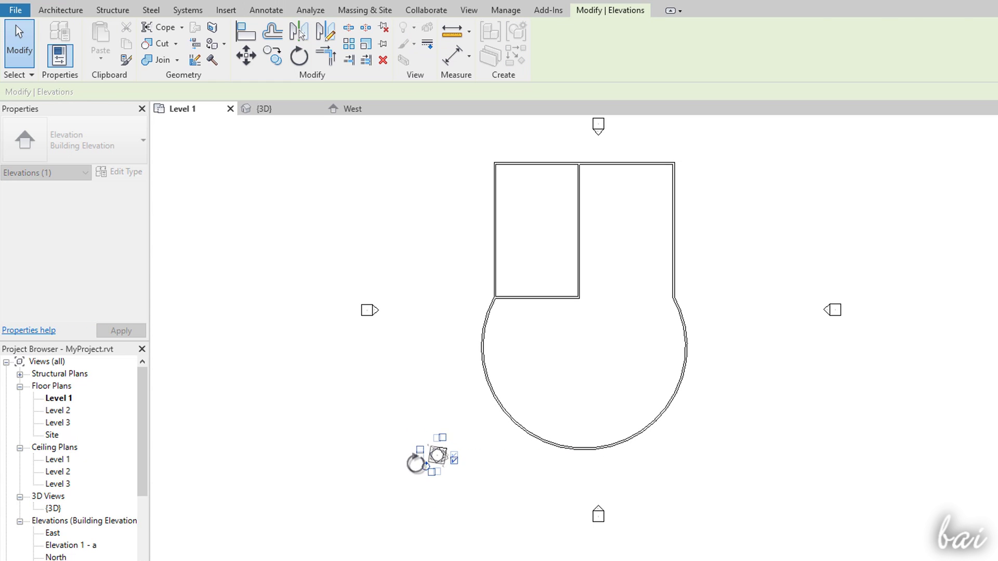
double_click(83, 479)
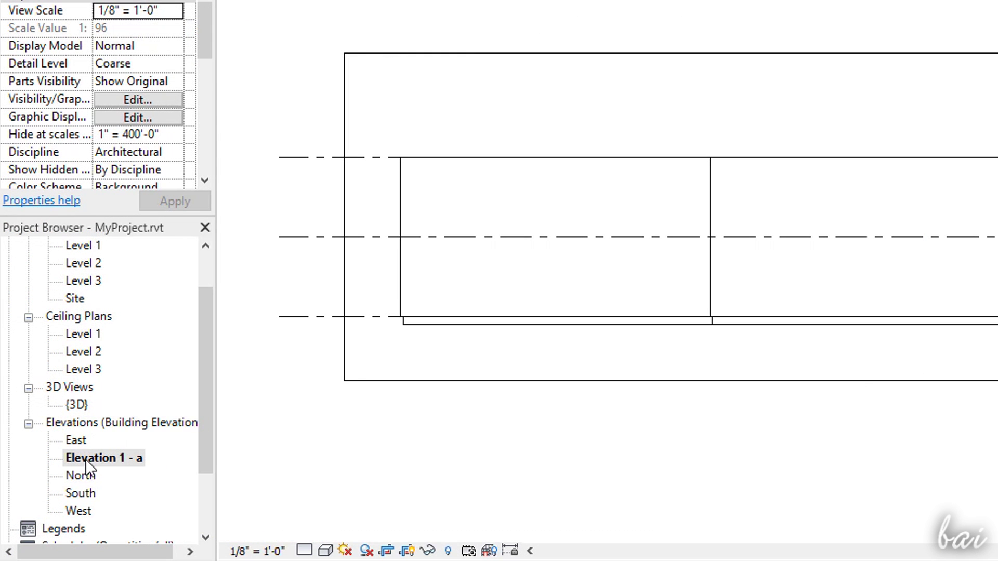
right_click(85, 459)
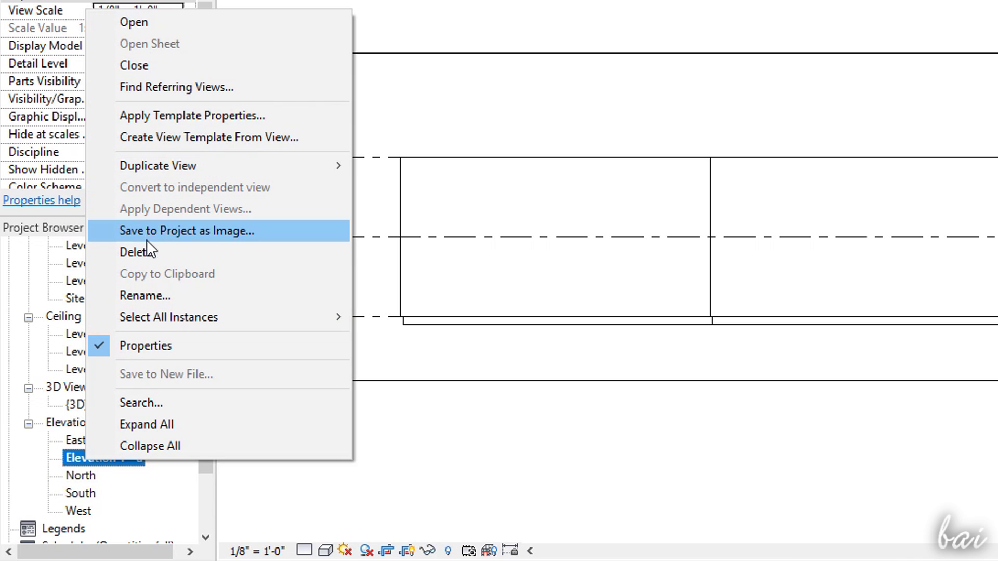
Step: Rename the view Elevation SO and place a Single-Flush 36" x 84" door on the east outer wall
left_click(173, 297)
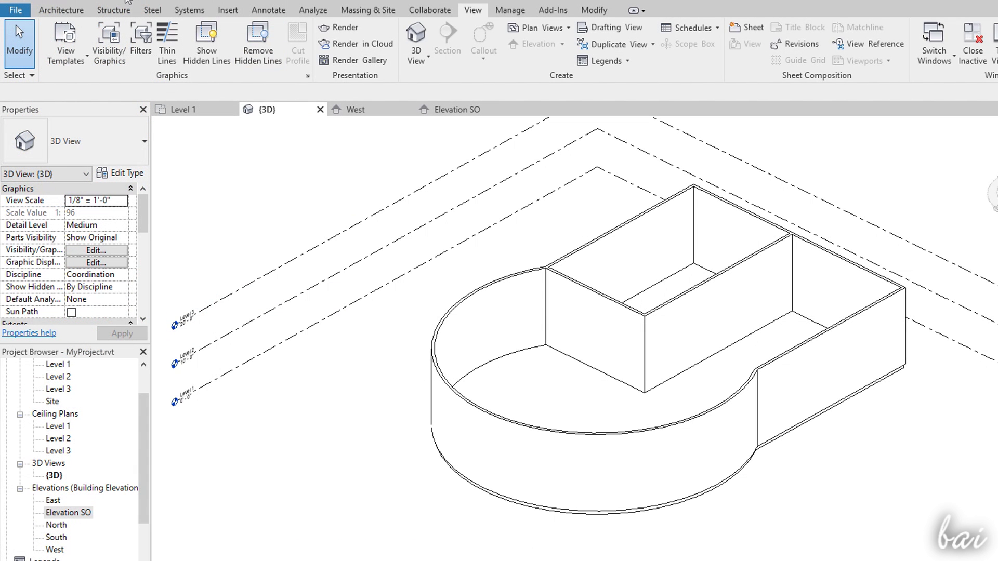
left_click(60, 10)
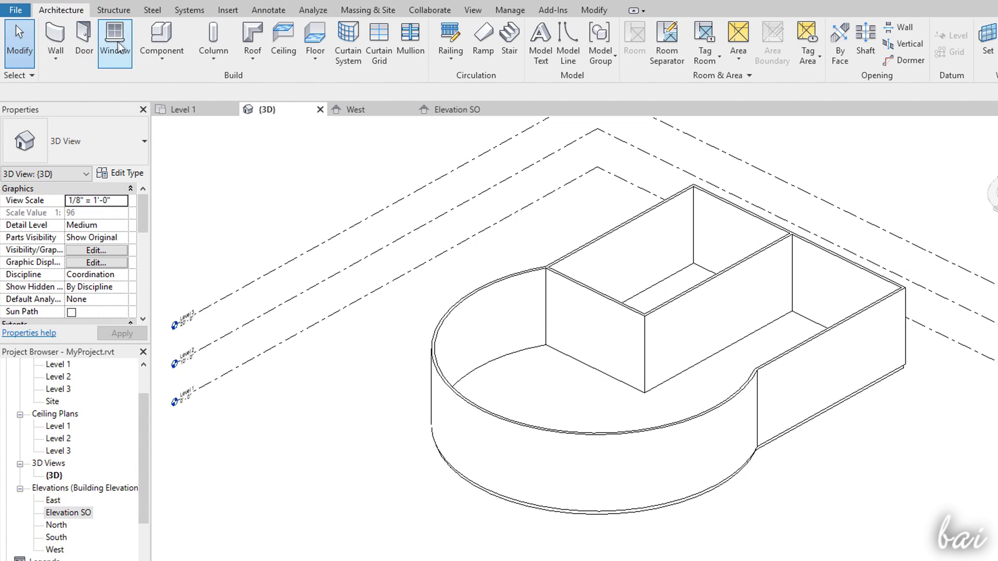
left_click(85, 42)
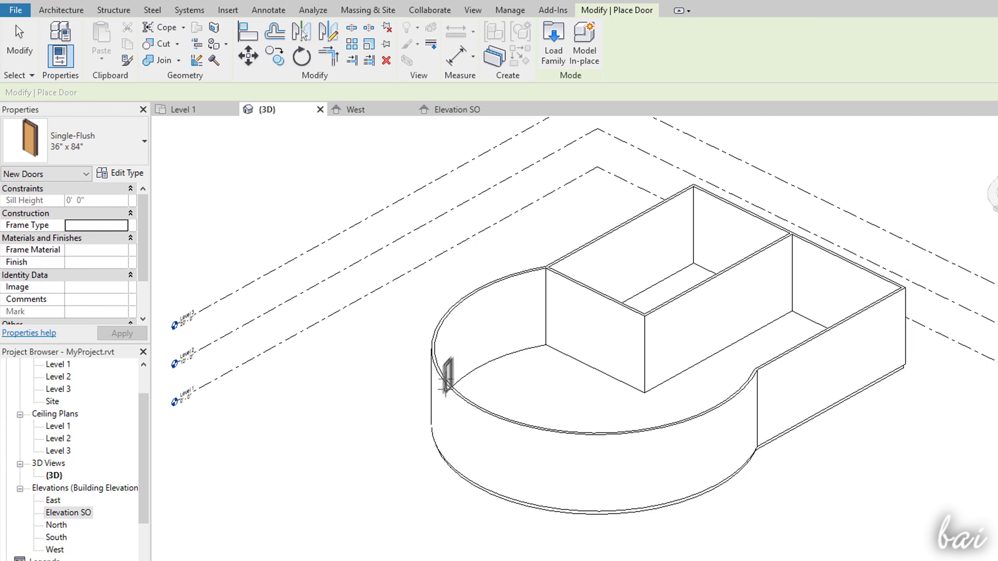
scroll(445, 394, "up", 5)
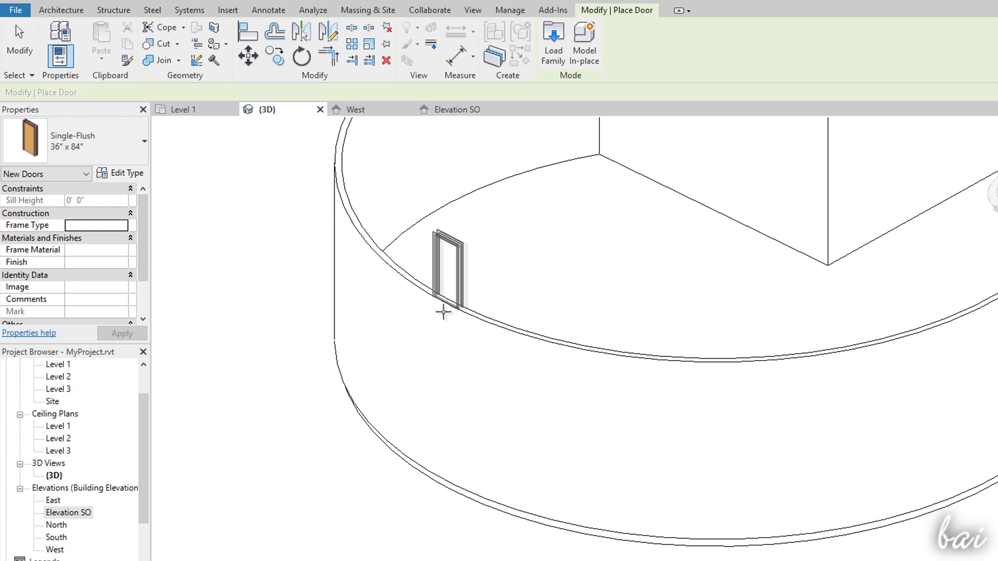
scroll(443, 311, "down", 5)
scroll(774, 337, "up", 5)
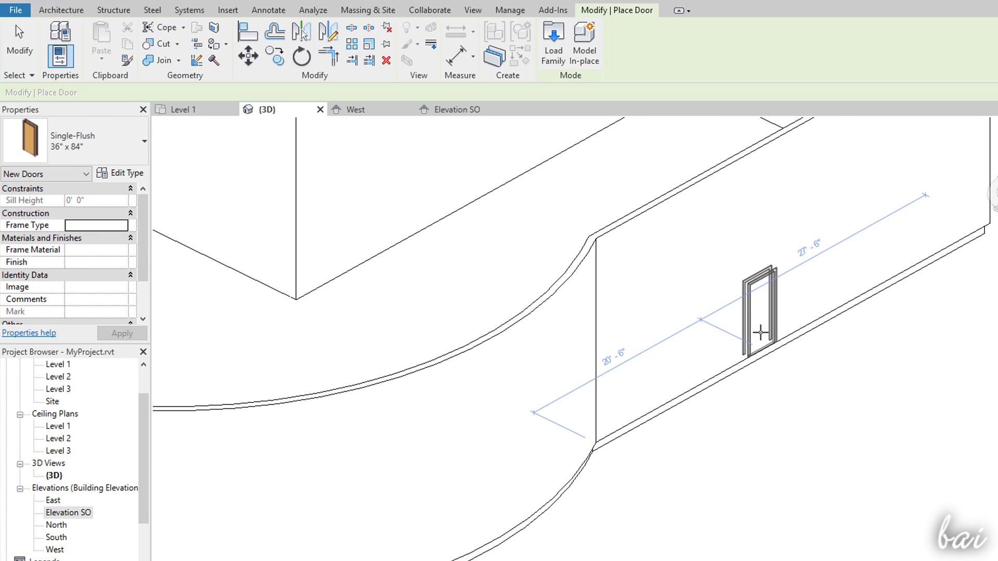
left_click(760, 332)
scroll(760, 333, "down", 2)
scroll(809, 397, "down", 4)
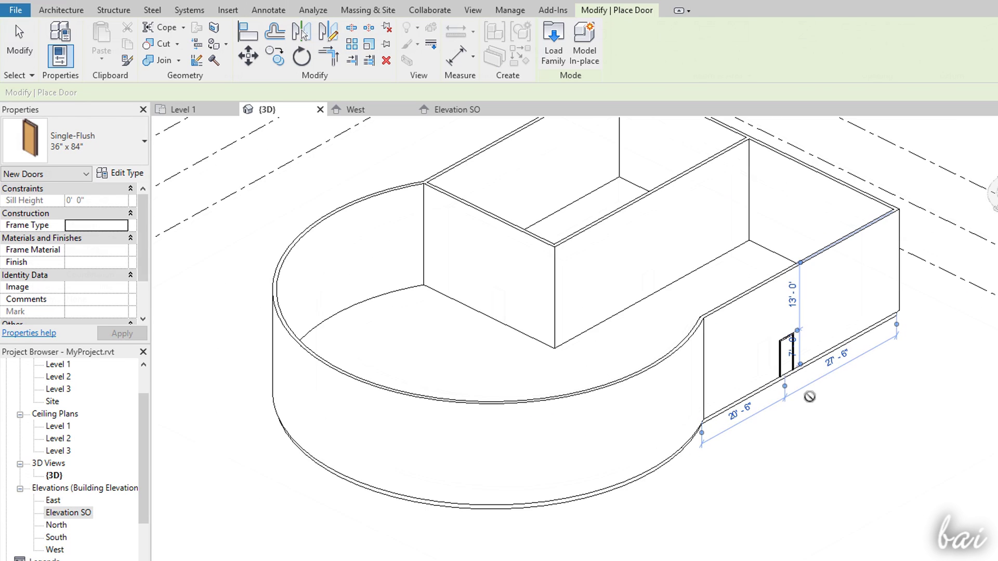
key("Escape")
key("Escape")
scroll(613, 366, "down", 1)
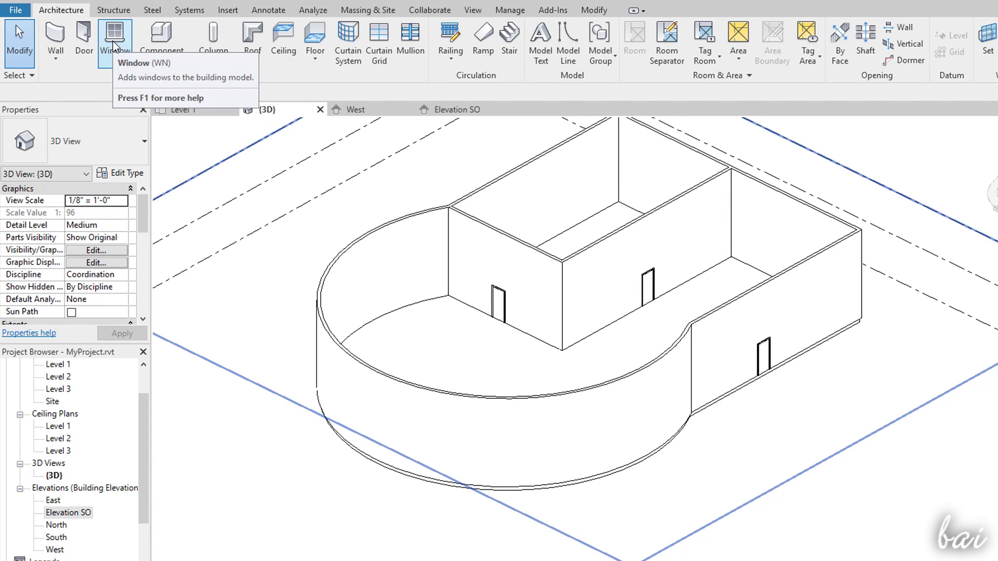
Step: Place three Fixed 36" x 48" windows along the curved wall and check the window types list
left_click(114, 47)
scroll(360, 416, "up", 3)
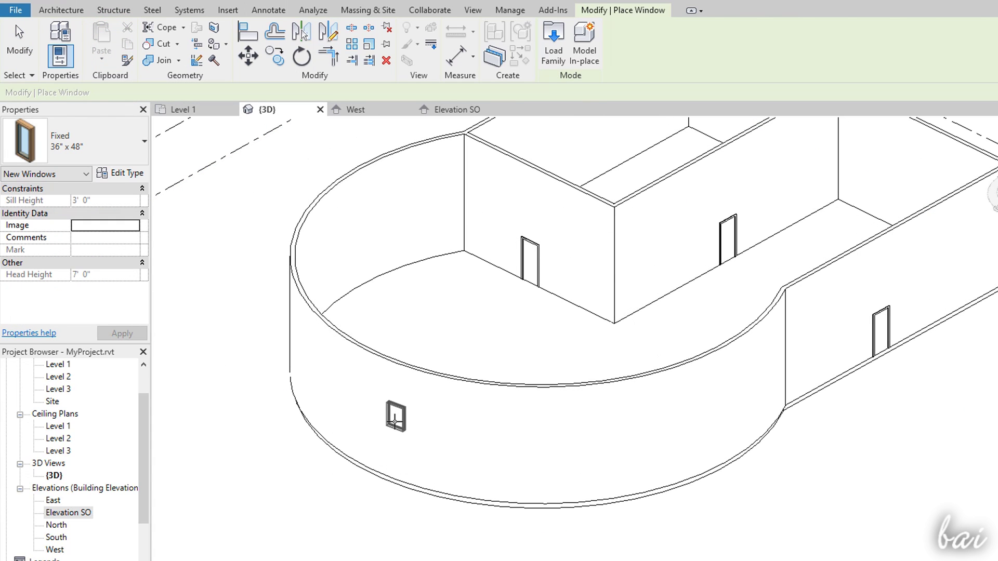
left_click(367, 430)
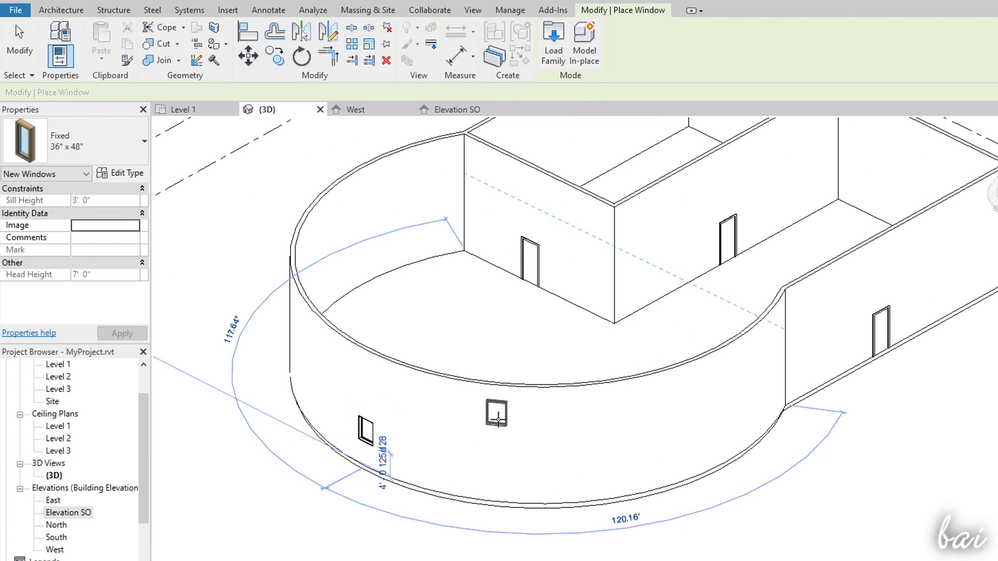
left_click(506, 423)
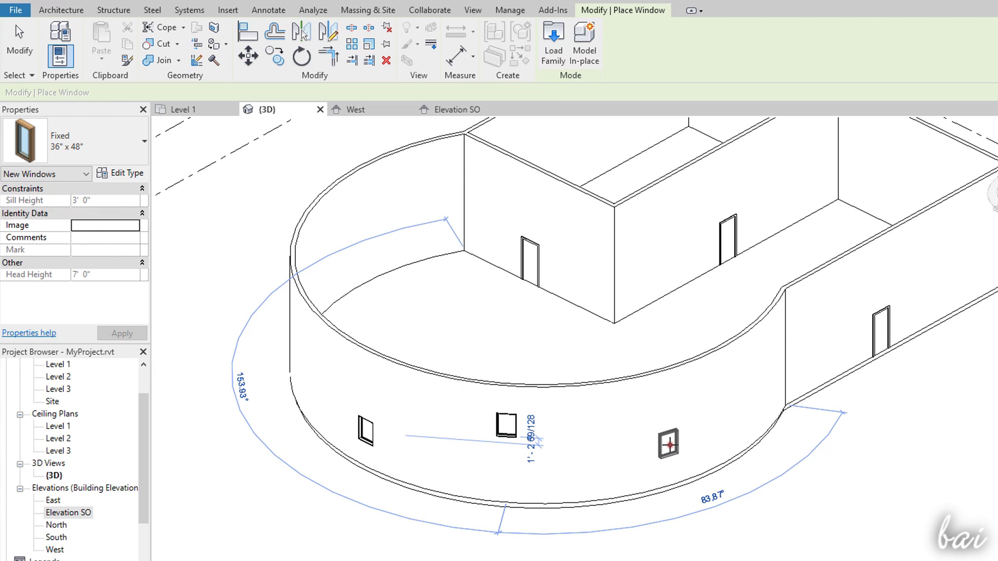
left_click(669, 444)
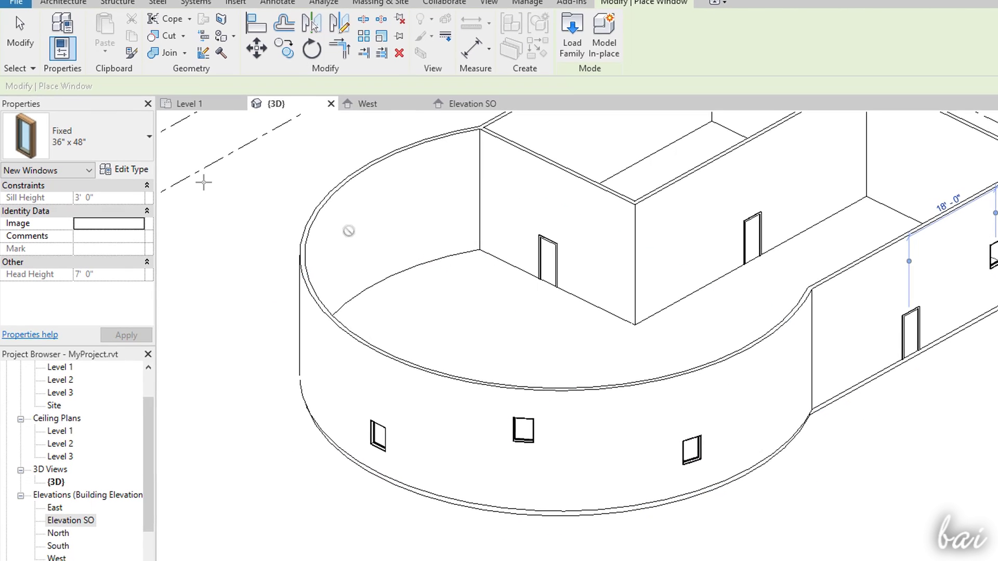
left_click(107, 131)
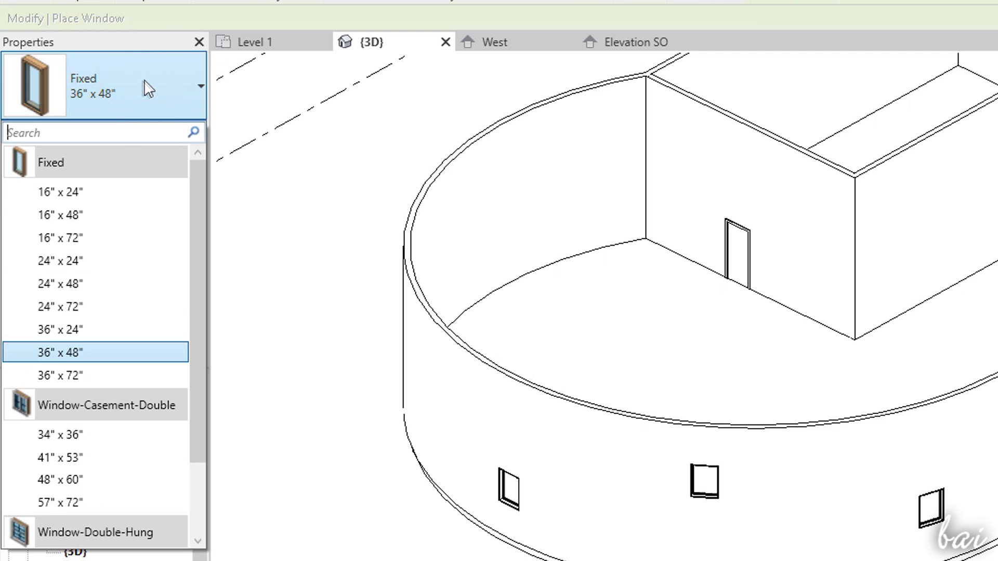
scroll(108, 293, "down", 2)
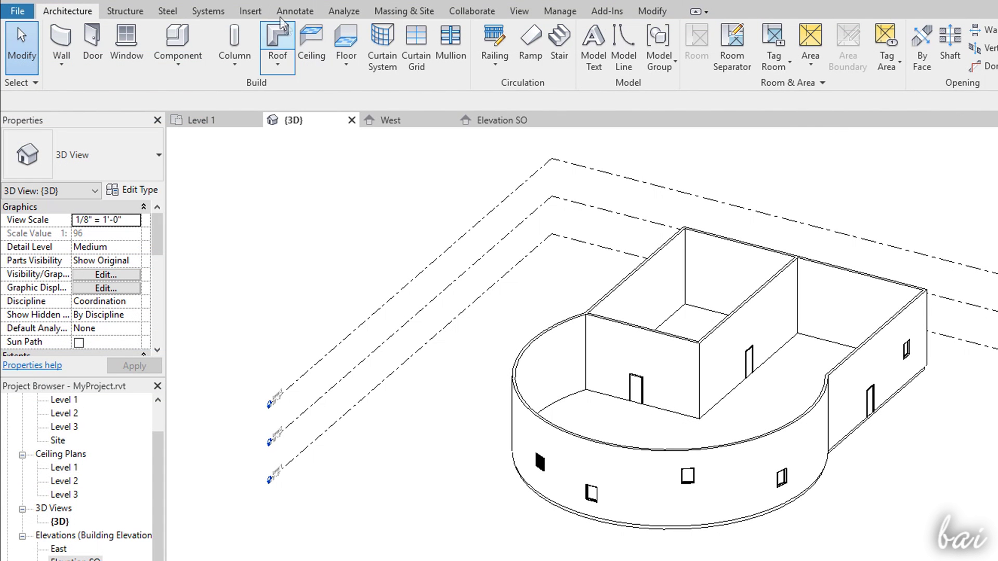
Step: Load the Table-Dining Oval family from the Tables library
left_click(250, 11)
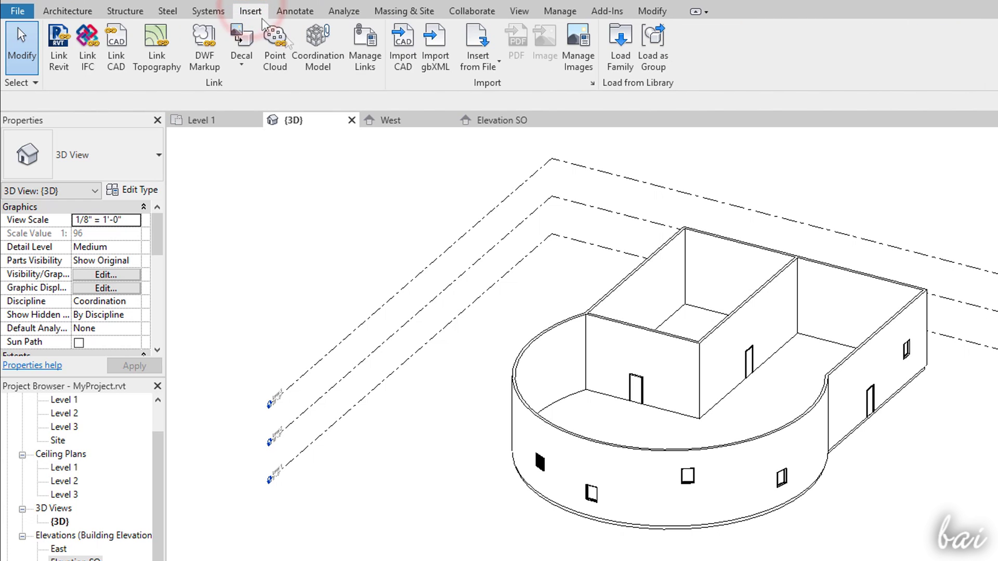
left_click(616, 65)
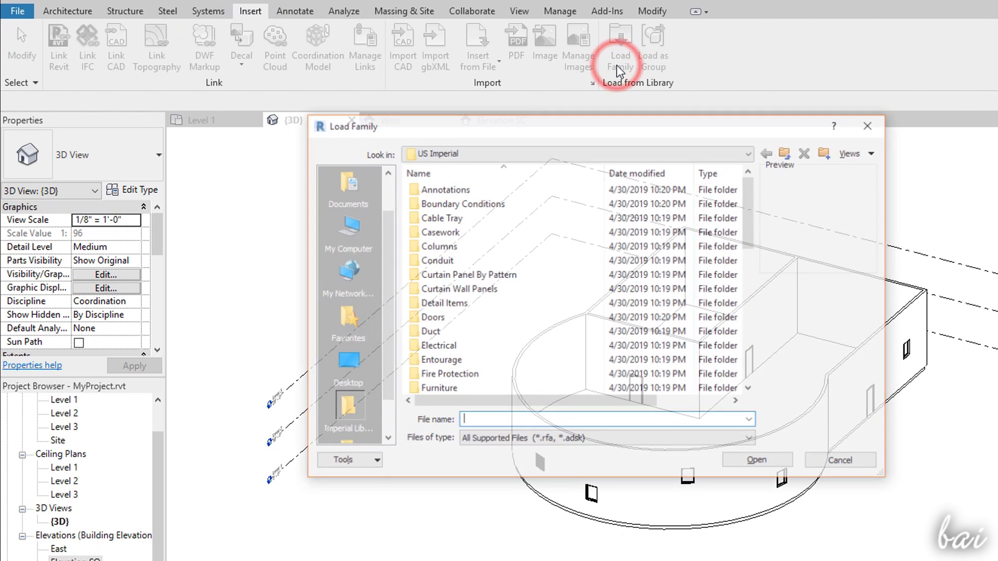
left_click(479, 217)
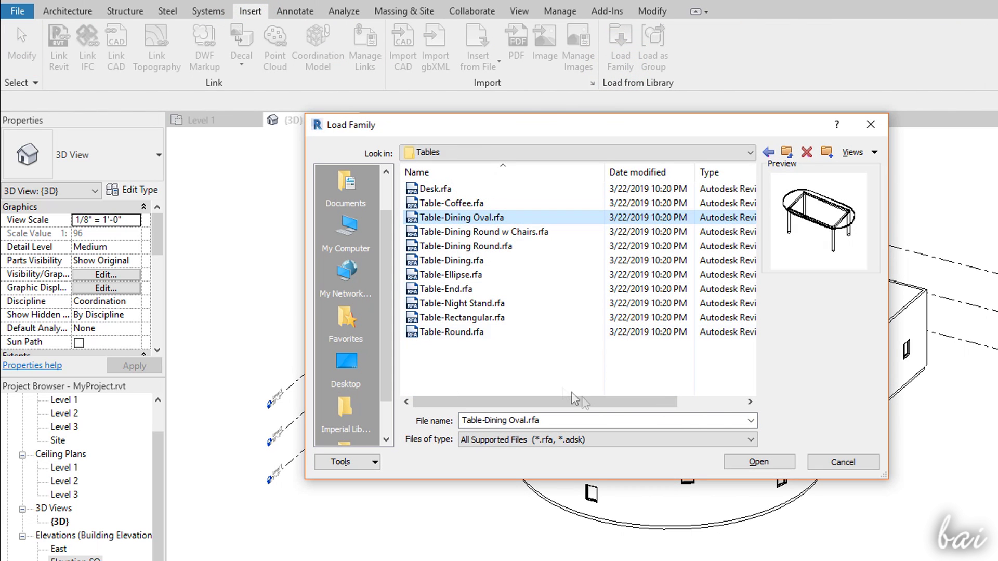
left_click(764, 462)
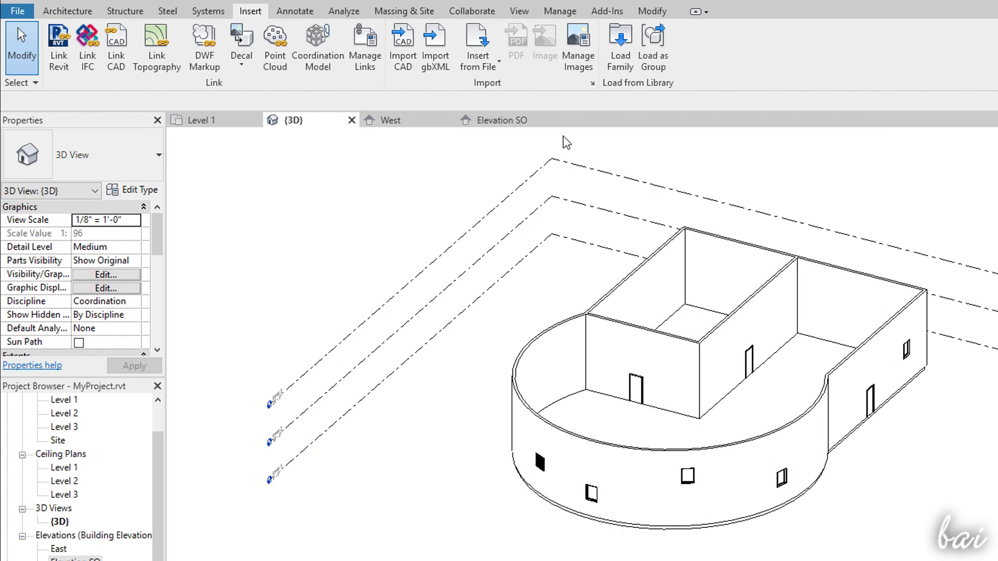
Step: Place a Table-Dining Oval 36" x 48" dining table in the middle room
left_click(75, 11)
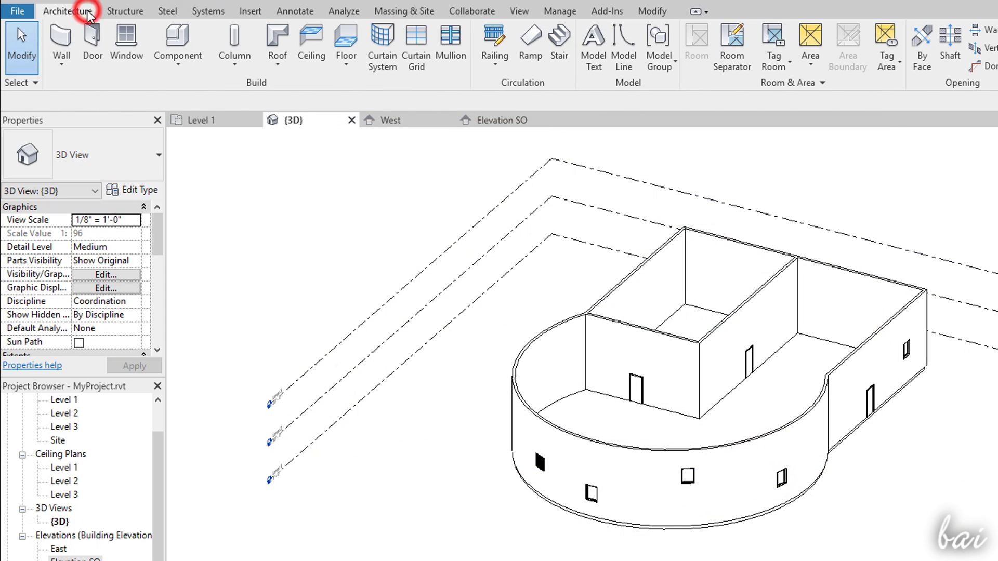
left_click(199, 47)
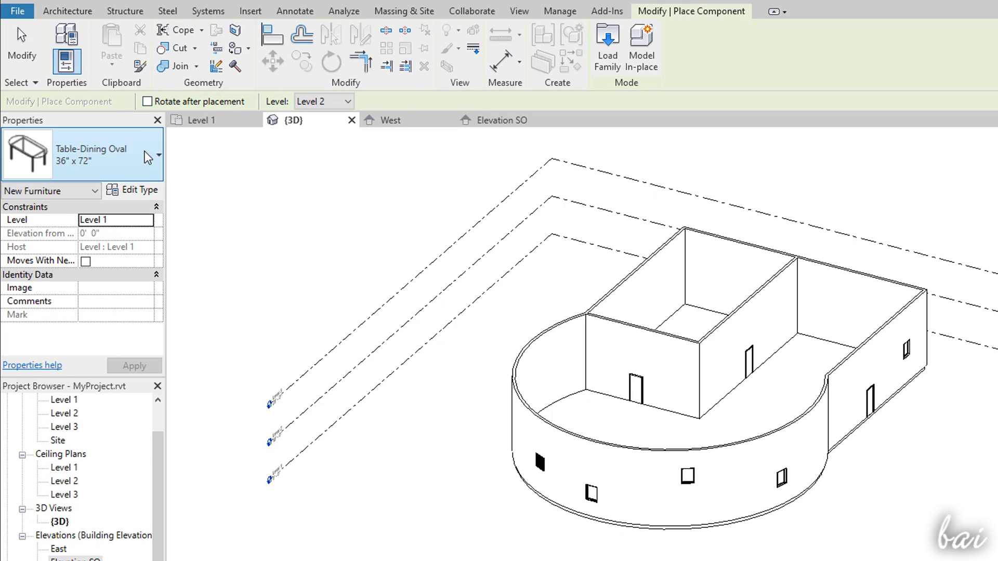
left_click(148, 156)
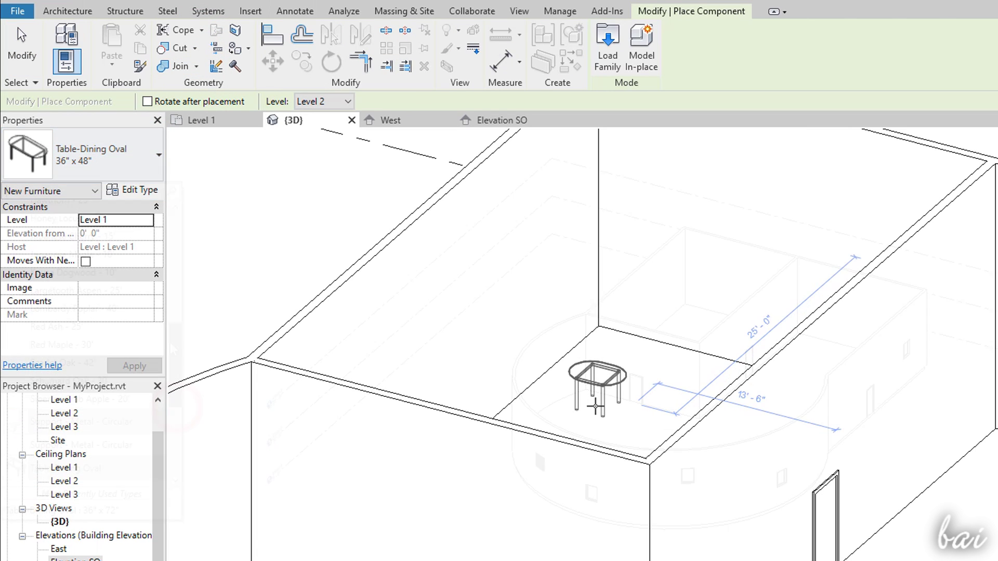
left_click(613, 406)
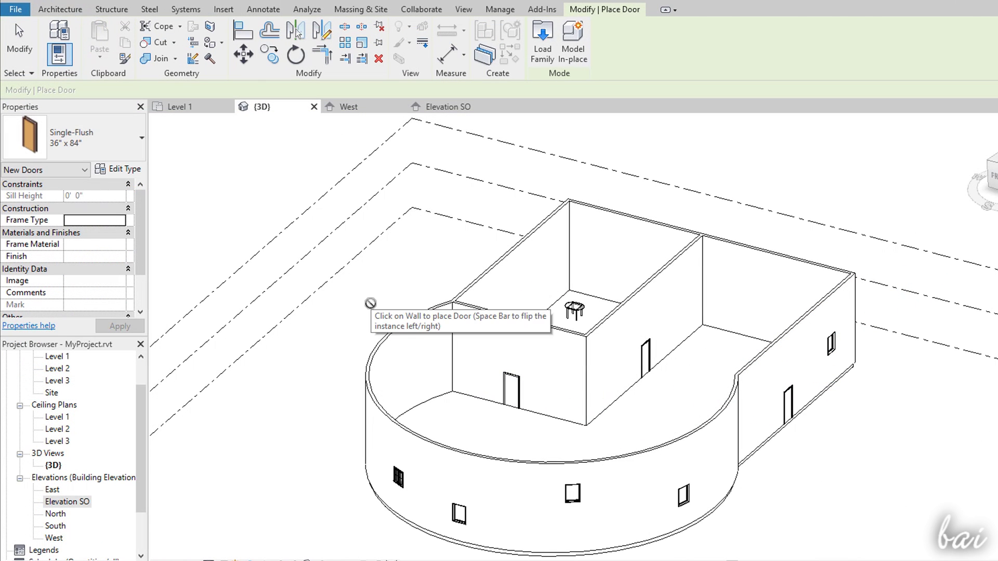
key("Escape")
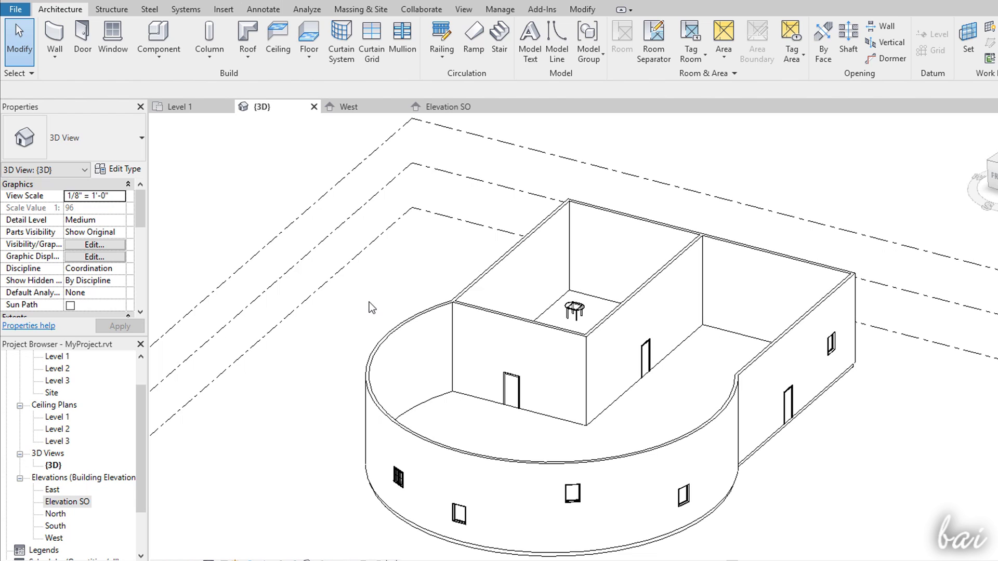
left_click(574, 310)
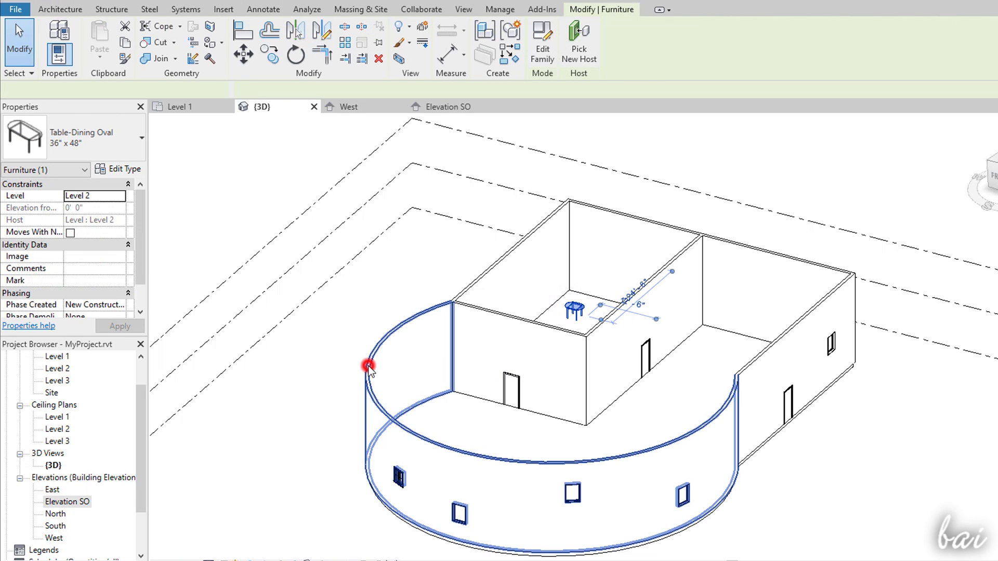
left_click(368, 364)
left_click(574, 494)
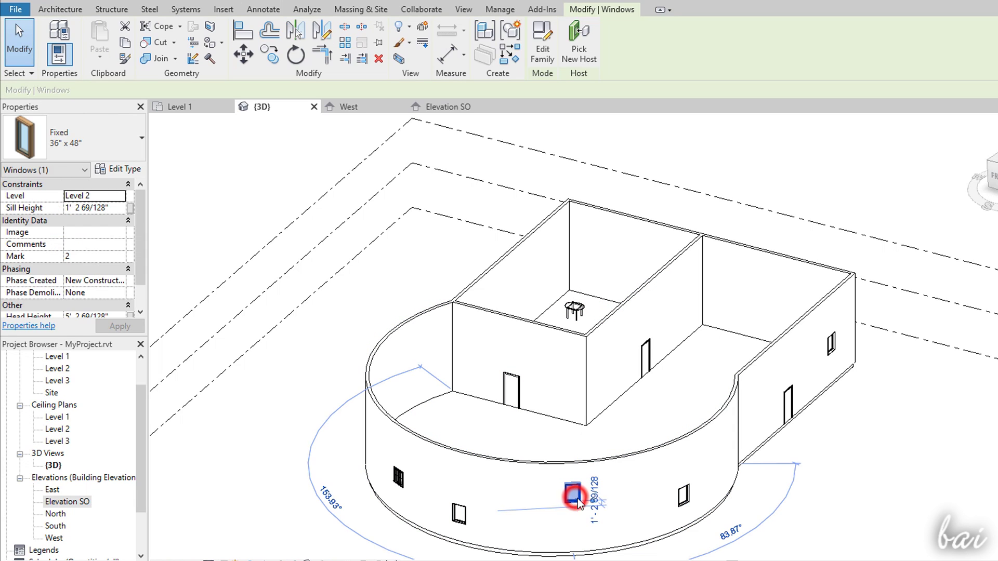
left_click(689, 504)
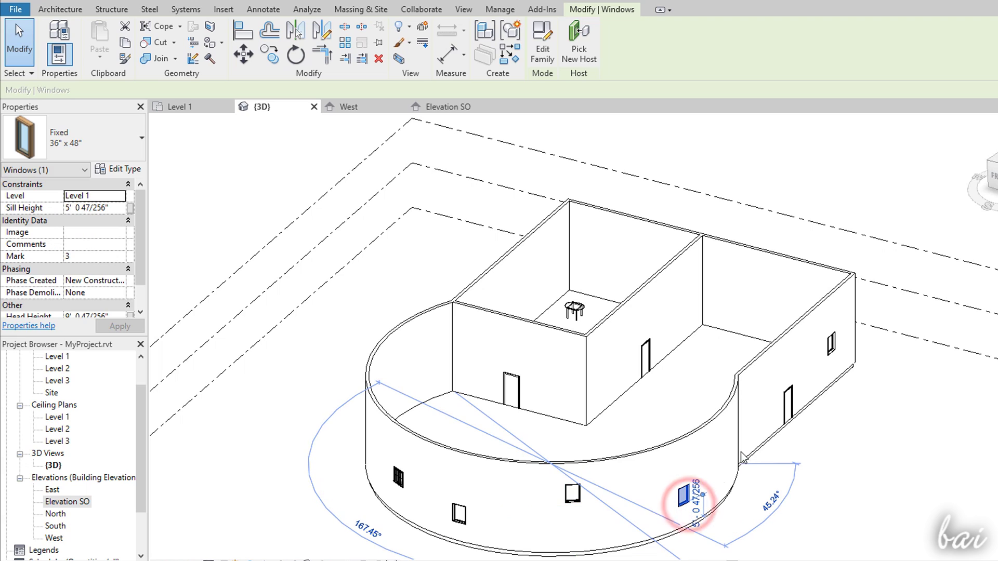
left_click(790, 418)
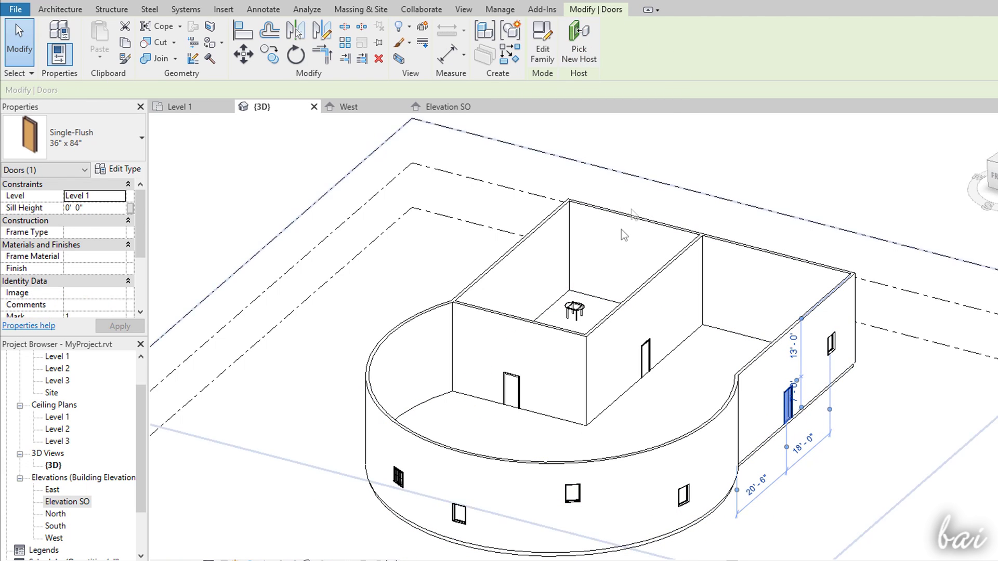
left_click(615, 315)
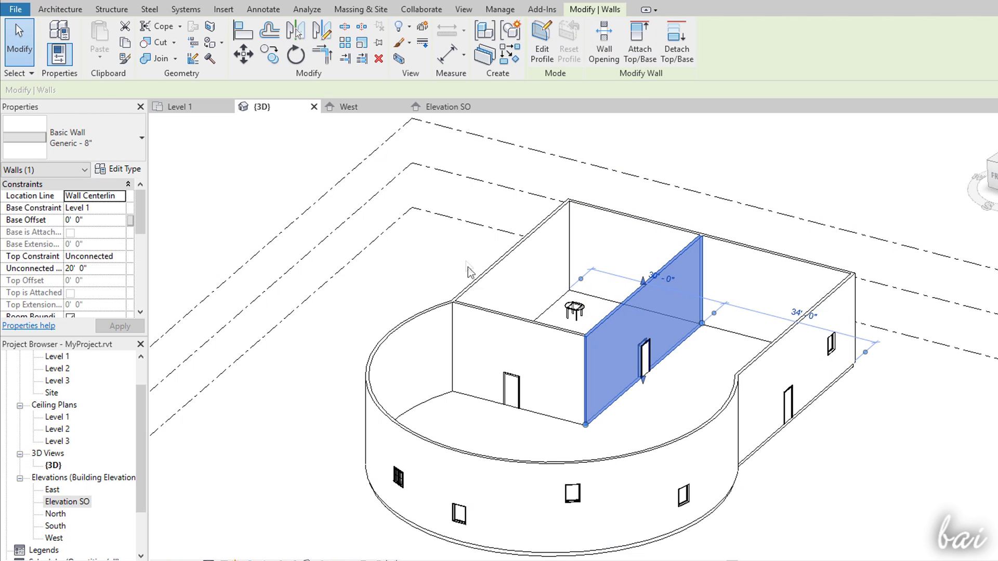
scroll(538, 520, "up", 3)
left_click(593, 457)
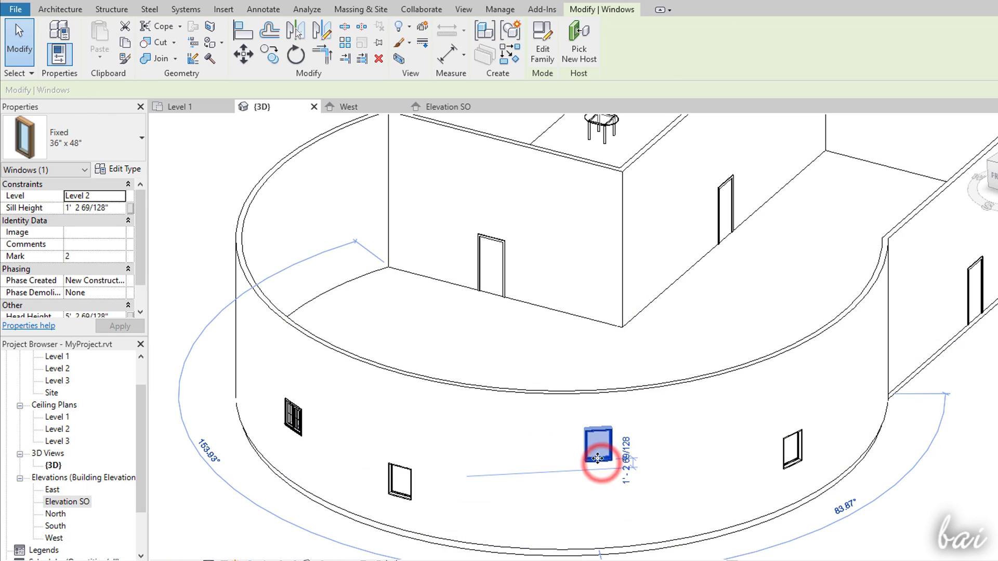
key("Delete")
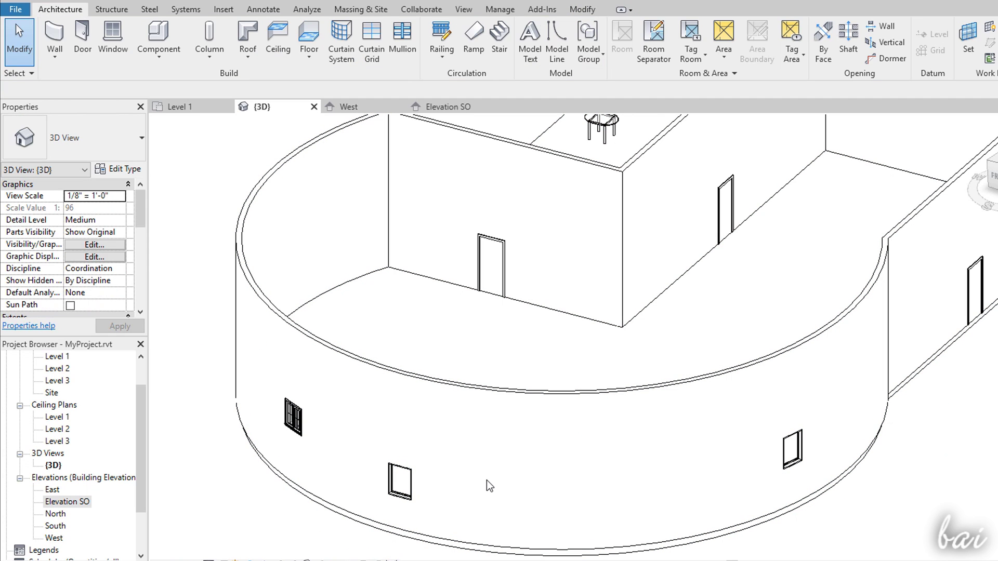
key("ctrl+z")
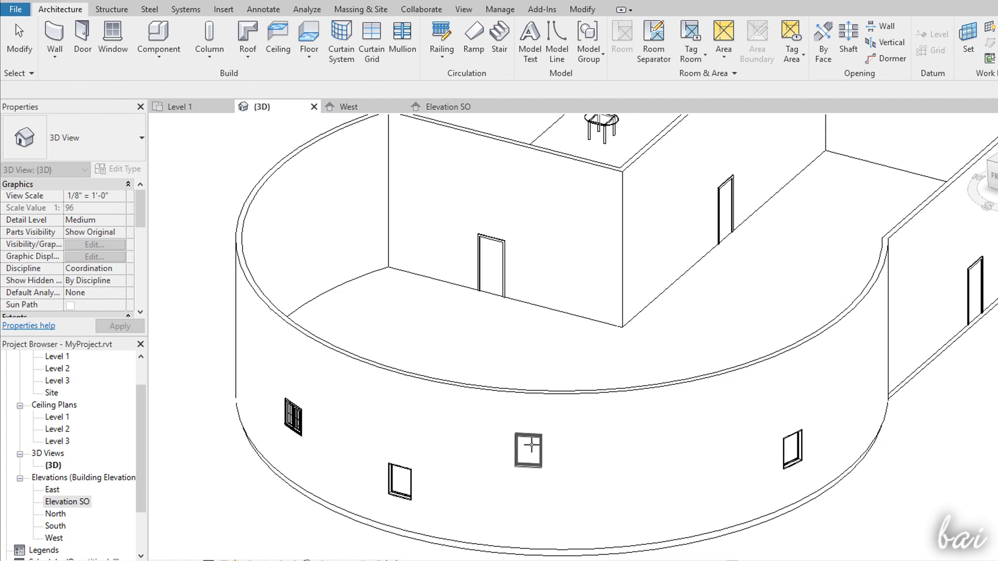
left_click(536, 445)
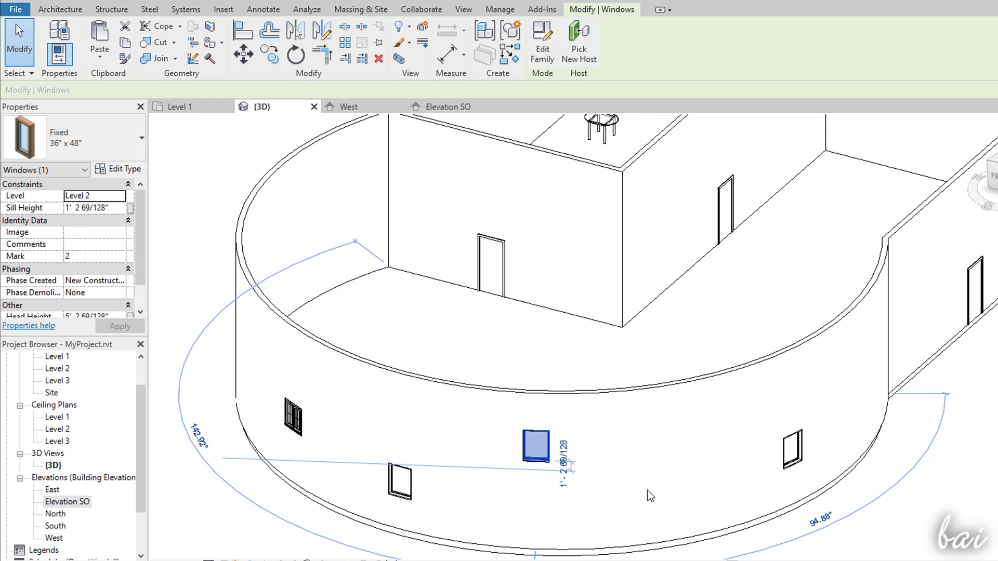
key("Escape")
left_click(791, 461)
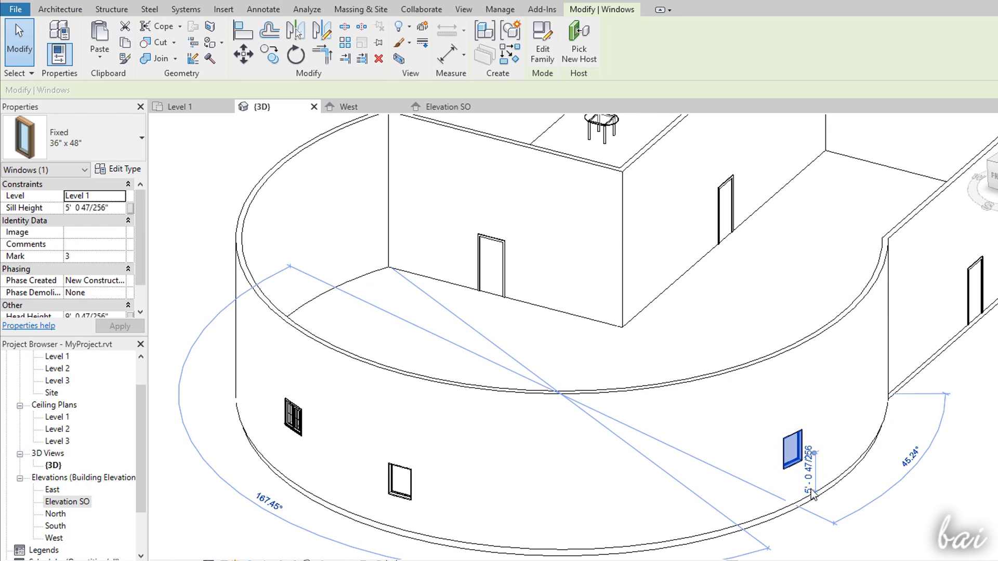
key("Escape")
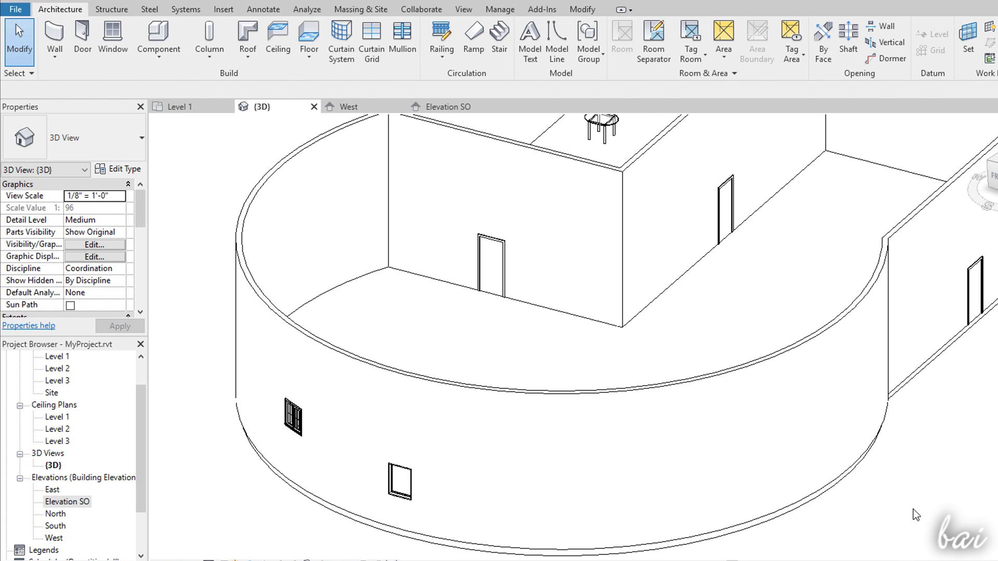
key("ctrl+z")
key("ctrl+z")
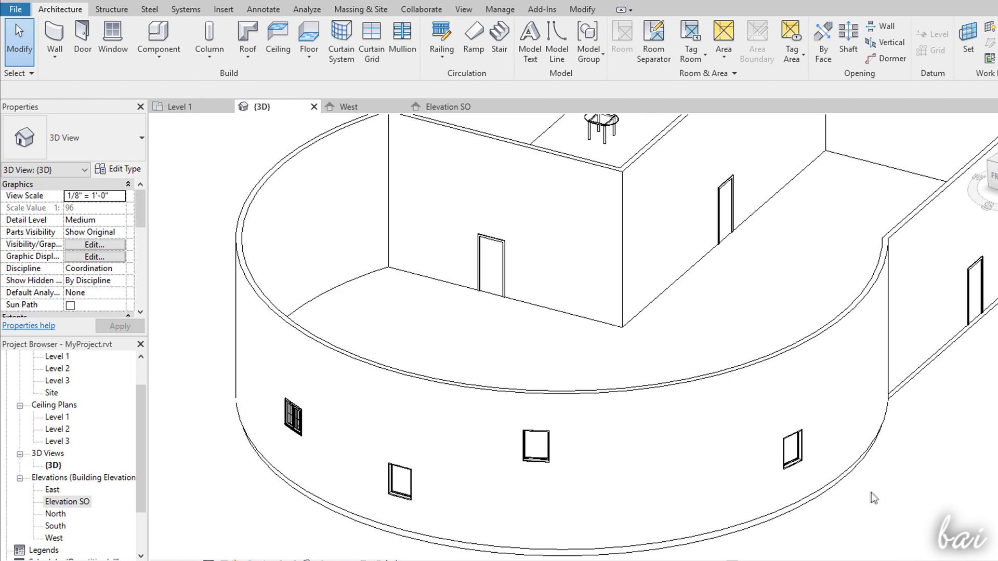
Step: Try raising the right end wall's top, then undo the height change
scroll(754, 350, "down", 3)
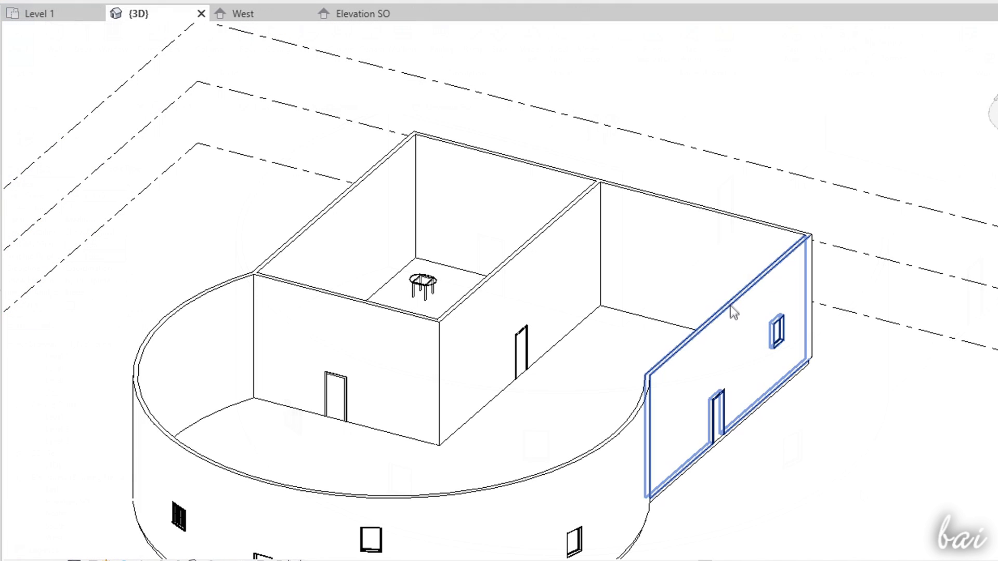
left_click(730, 305)
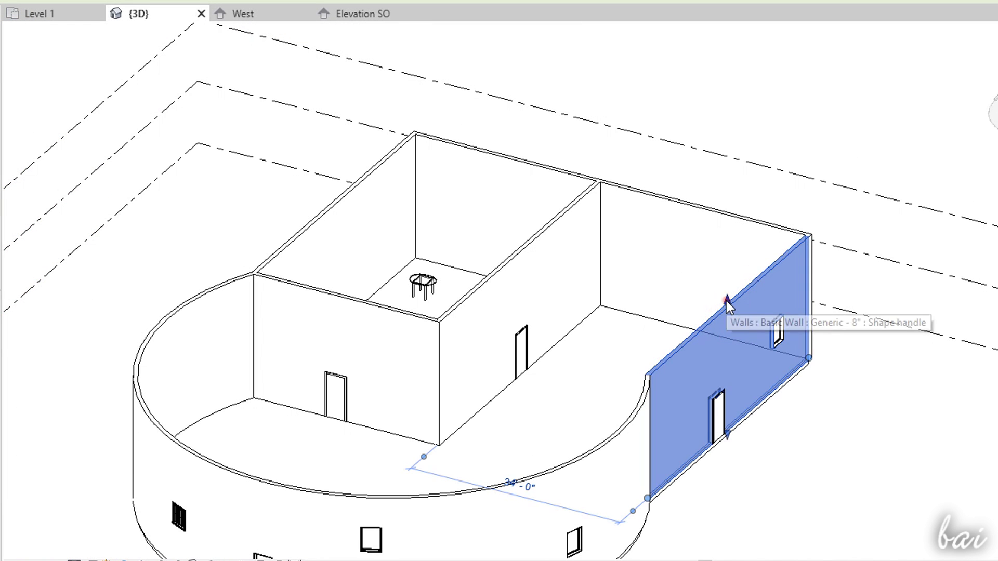
left_click_drag(726, 301, 725, 195)
key("ctrl+z")
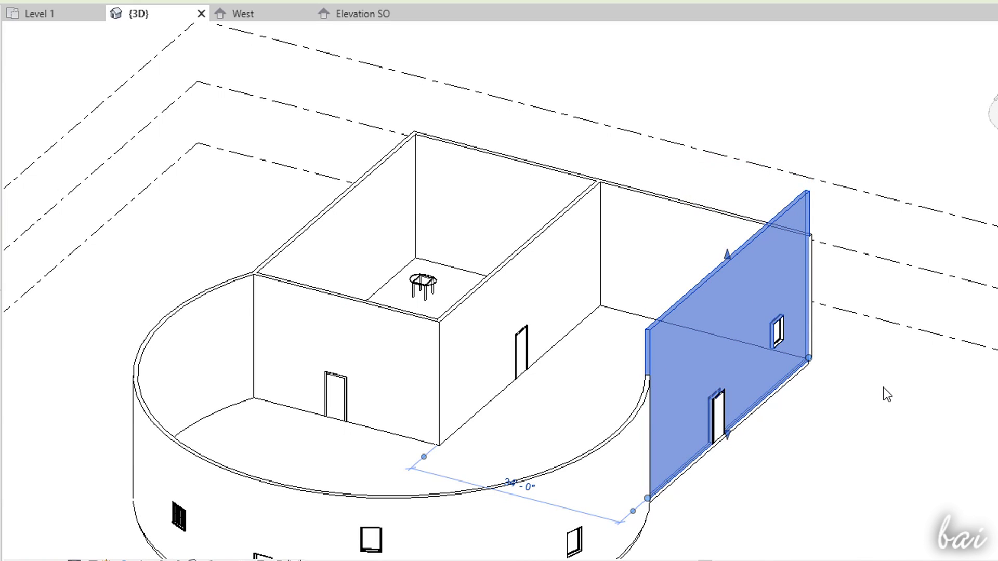
left_click(884, 388)
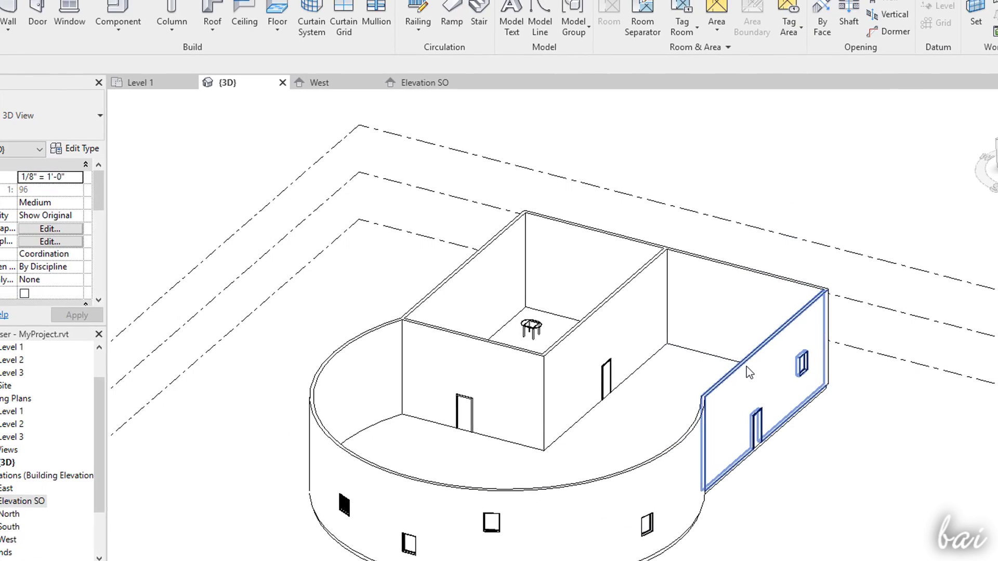
left_click(747, 367)
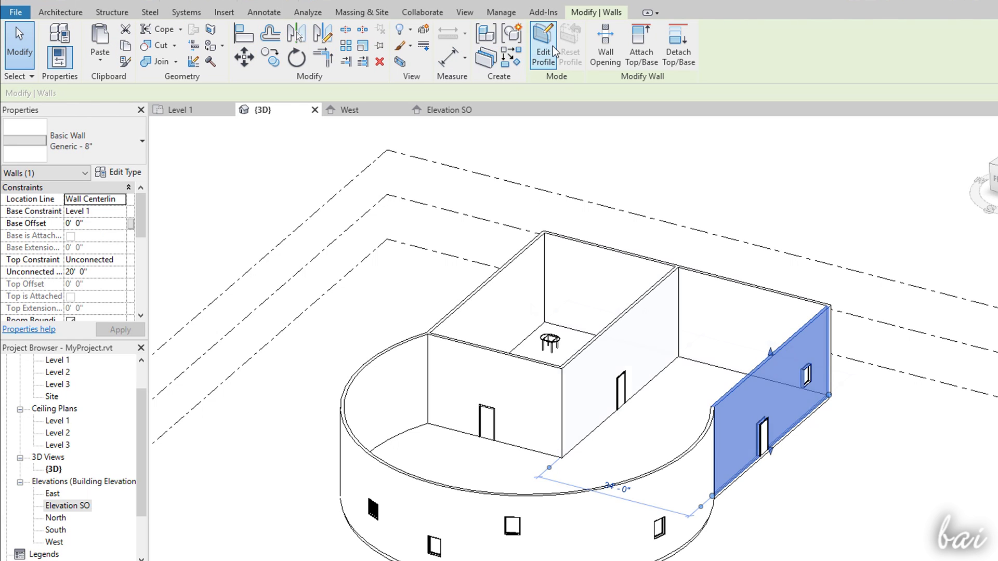
Step: Move the interior partition wall a short distance
left_click(597, 343)
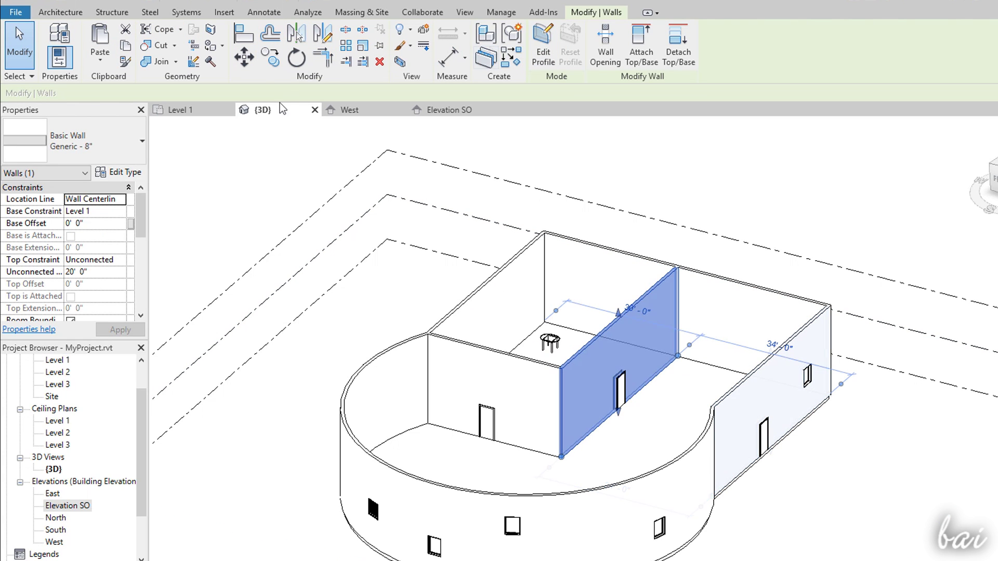
left_click(253, 69)
left_click(582, 351)
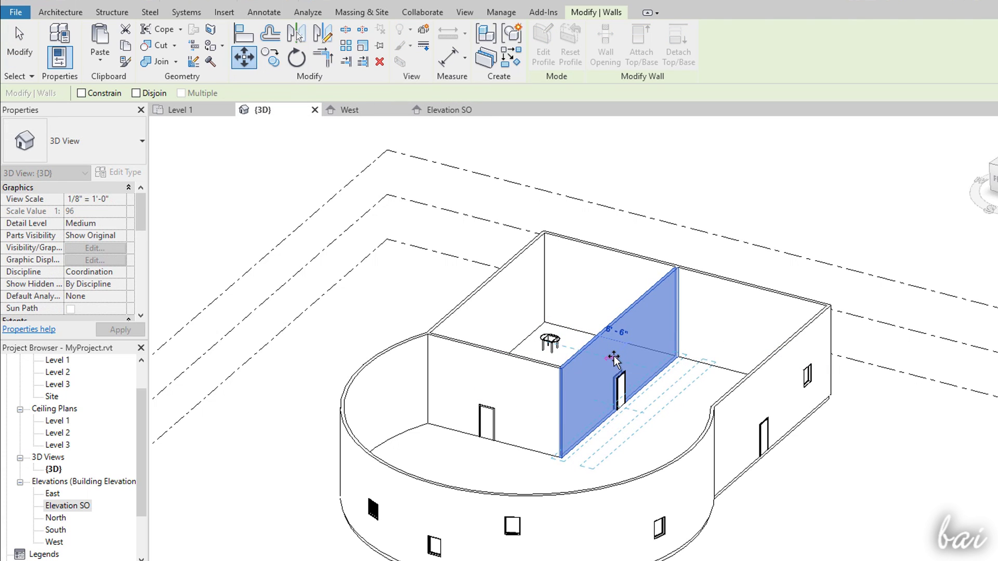
left_click(605, 362)
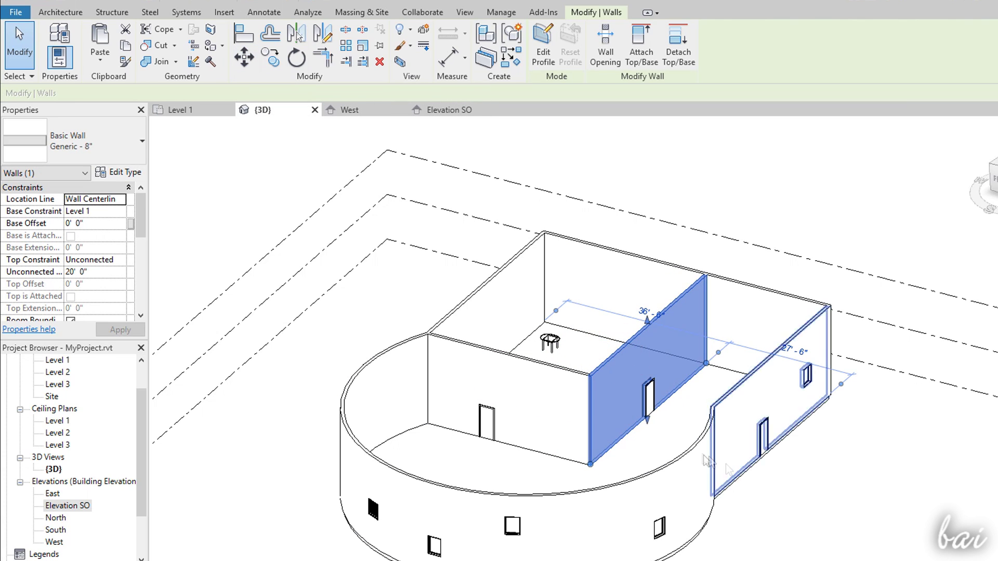
Step: Rotate the partition wall slightly to a new angle
left_click(298, 61)
left_click(650, 393)
left_click(652, 398)
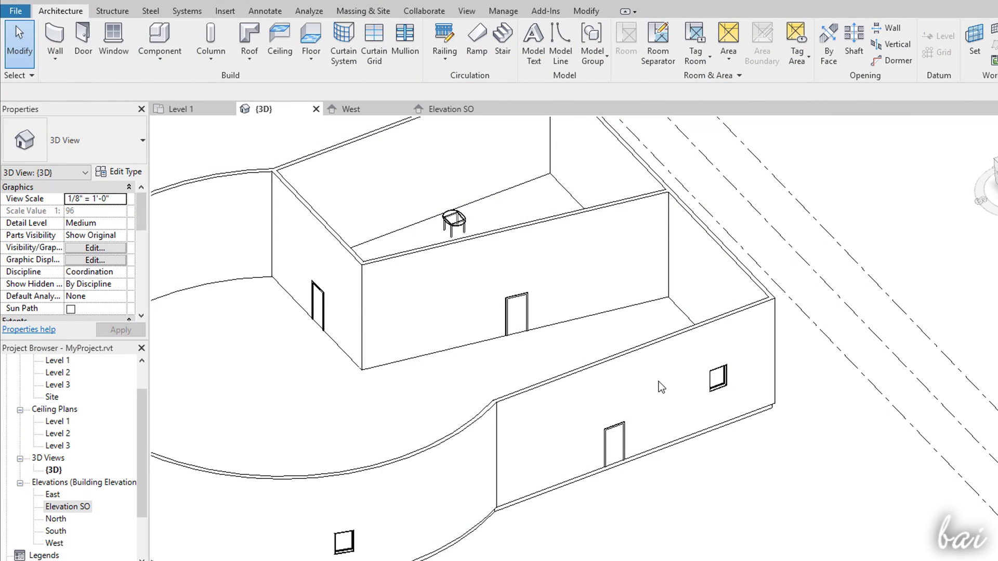
Step: Edit the profile of the right room's front wall, raising then deleting its top edge
left_click(631, 352)
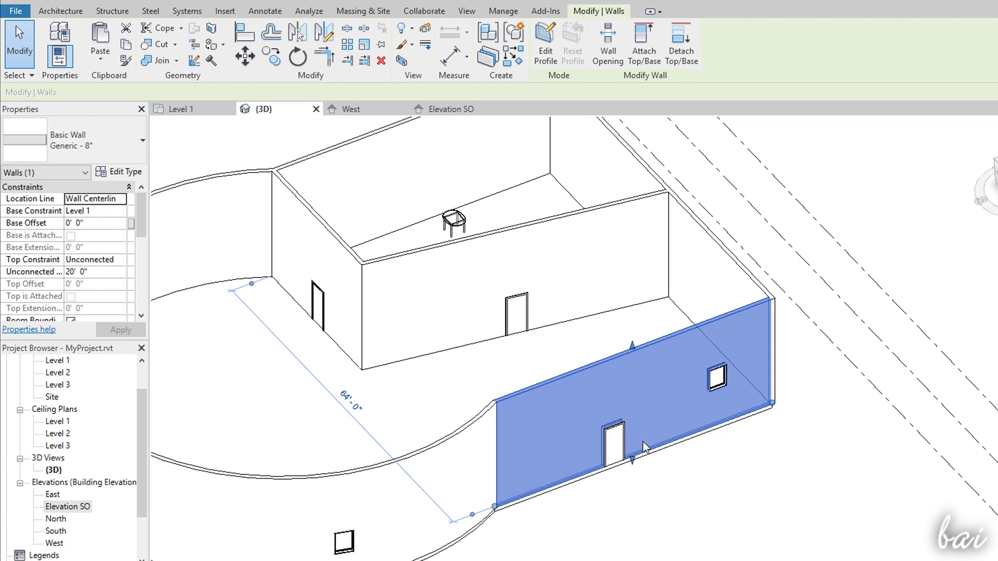
left_click(550, 50)
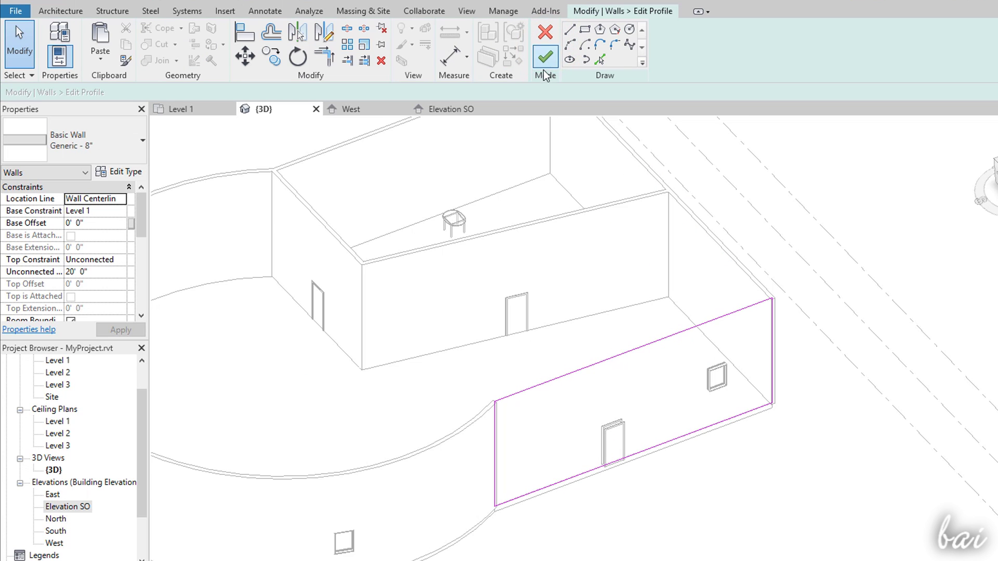
scroll(575, 382, "up", 1)
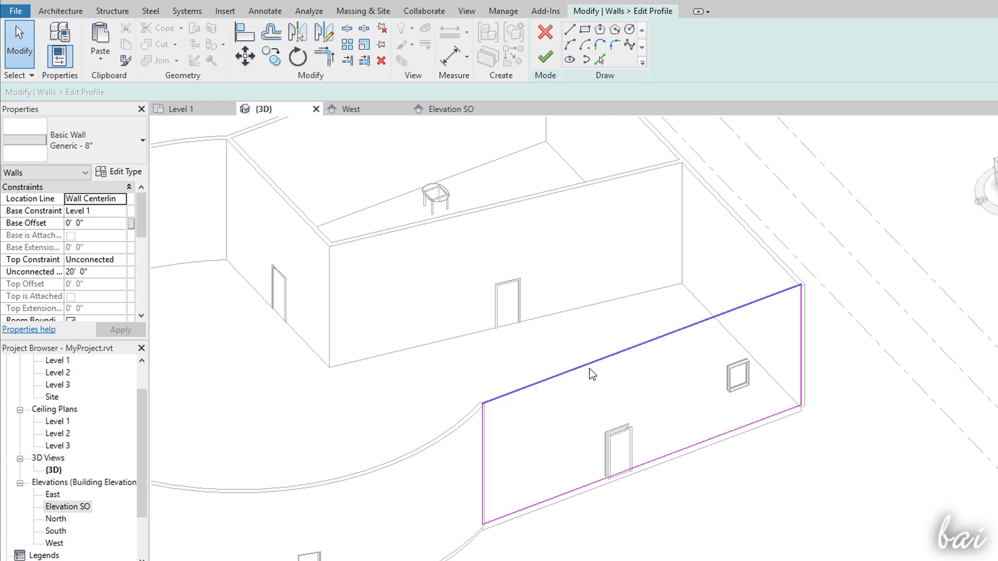
left_click(592, 371)
left_click(483, 404)
left_click_drag(606, 356, 602, 276)
left_click(717, 321)
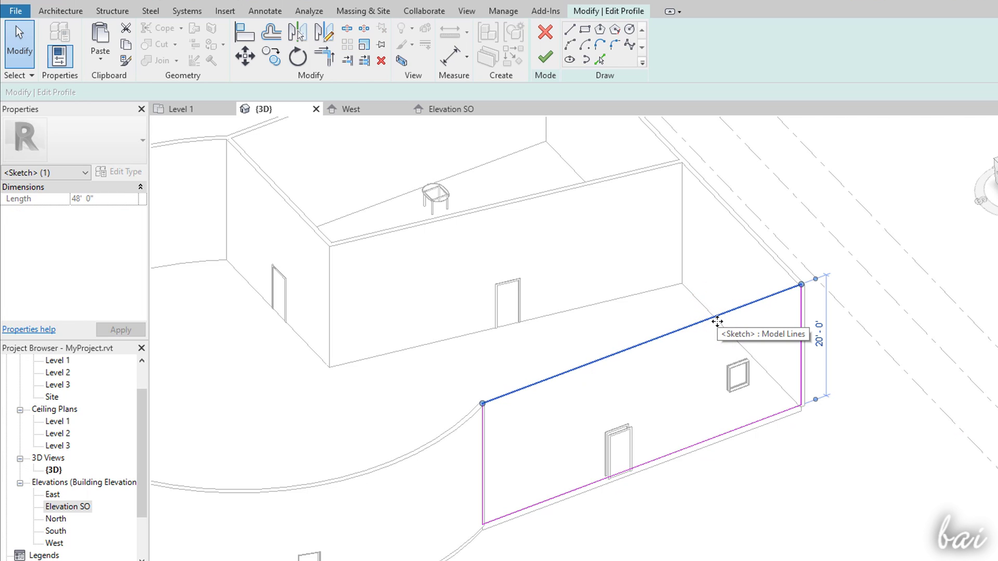
key("Delete")
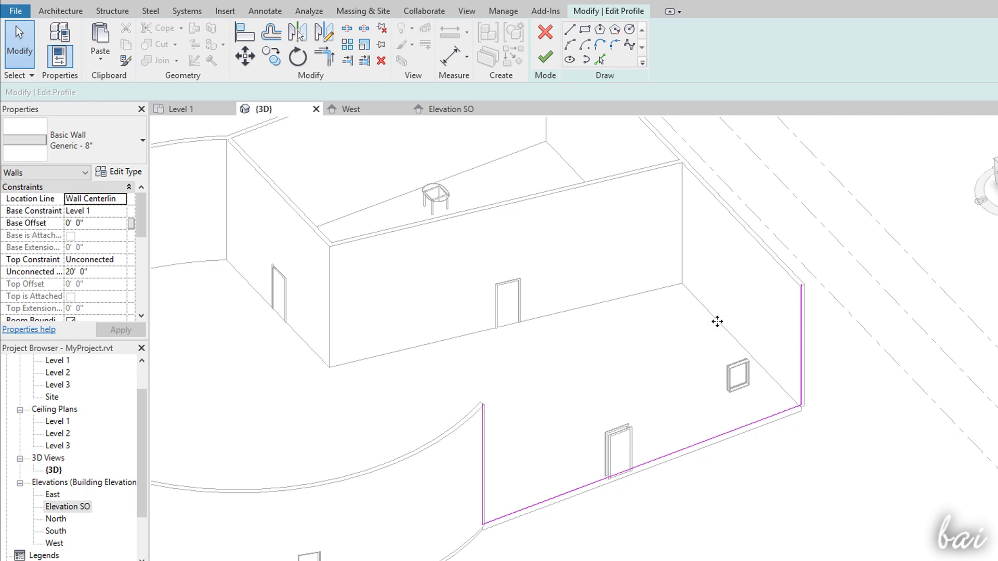
Step: Try an arched top with a Start-End-Radius arc, undo it, and drag the right edge out and back
left_click(570, 44)
left_click(483, 405)
left_click(801, 287)
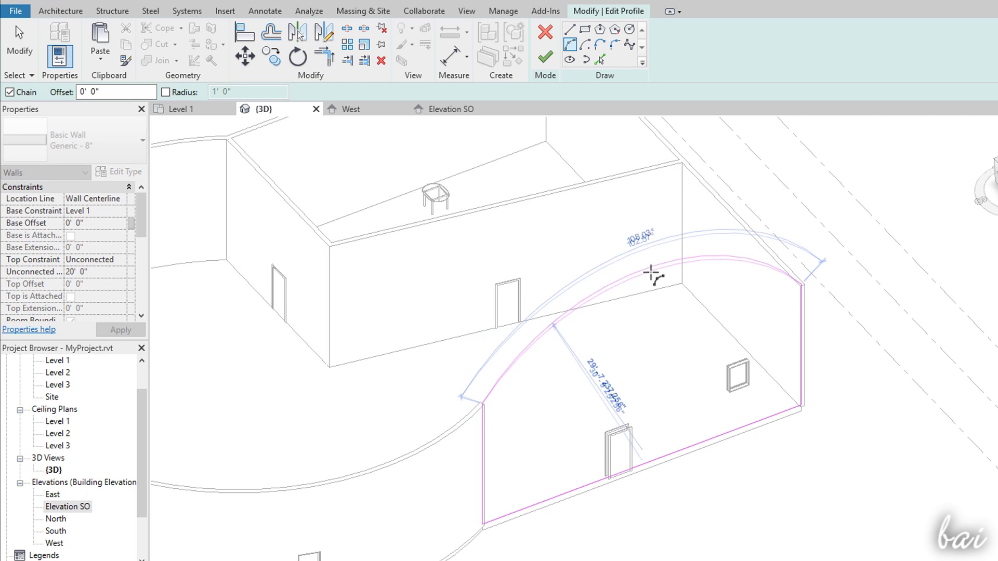
left_click(642, 295)
key("ctrl+z")
key("ctrl+z")
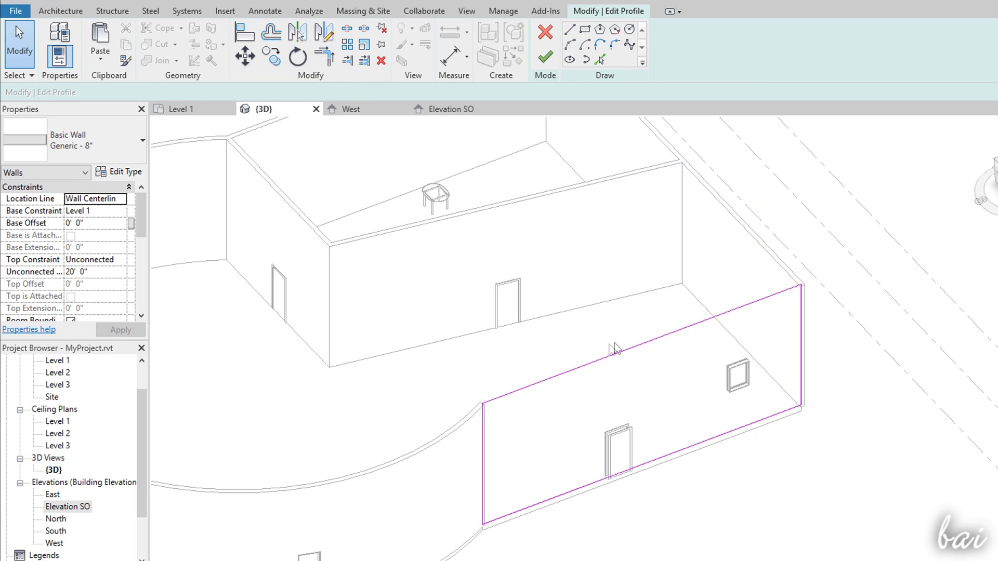
left_click(489, 402)
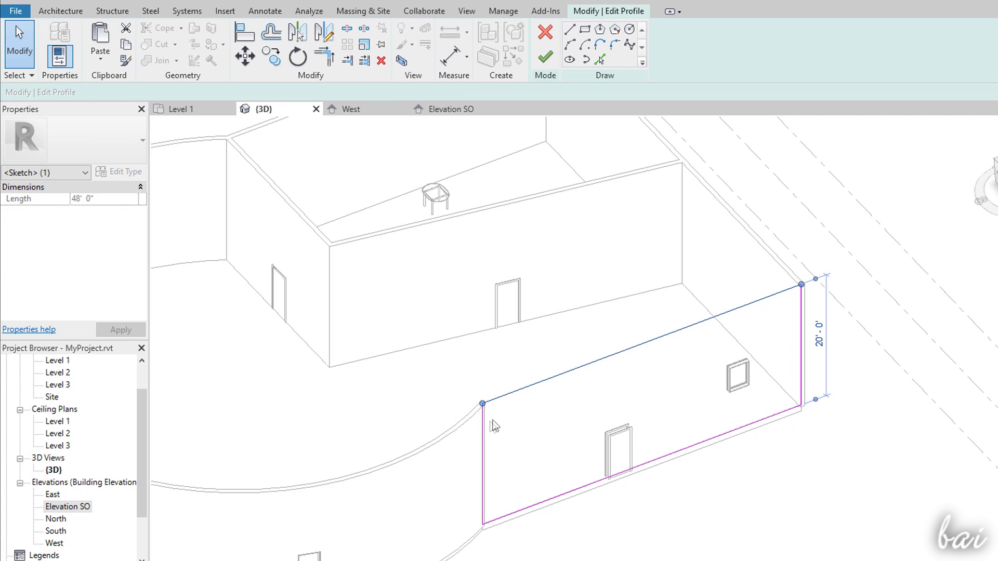
mouse_move(802, 368)
left_mouse_down()
mouse_move(932, 301)
mouse_move(859, 339)
left_mouse_up()
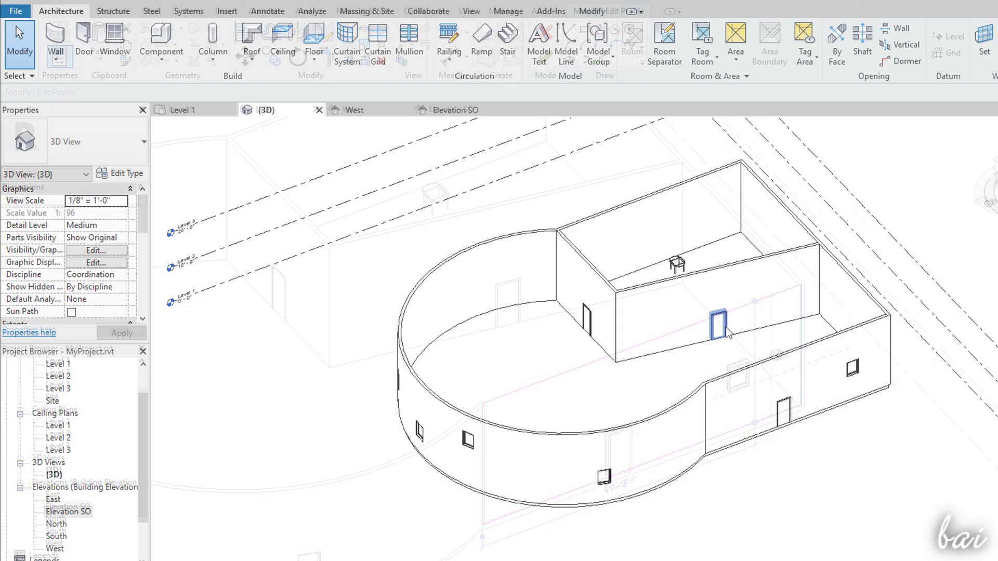
Step: Open the family of the Single-Flush door in the interior wall for editing
scroll(716, 353, "up", 3)
left_click(715, 326)
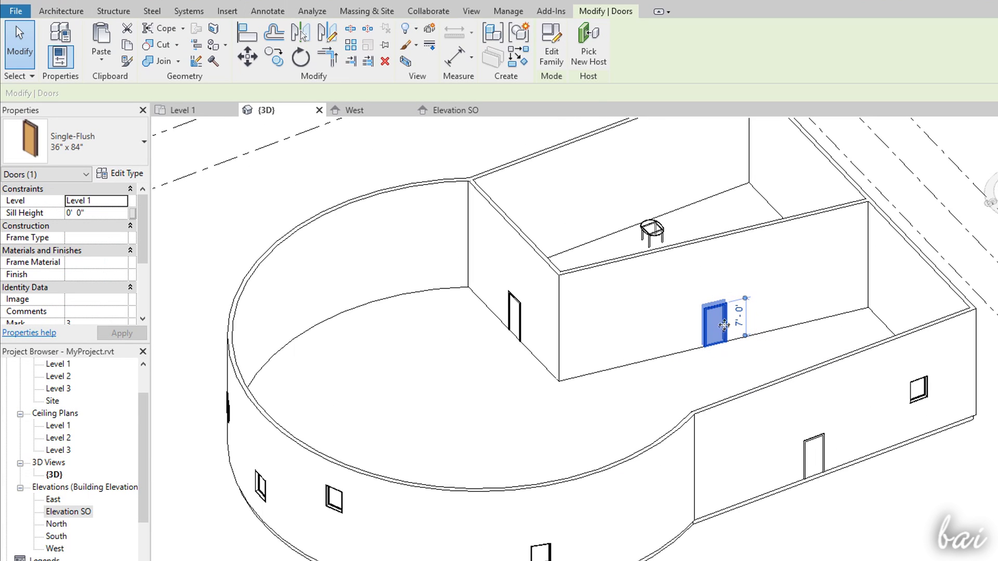
left_click(553, 50)
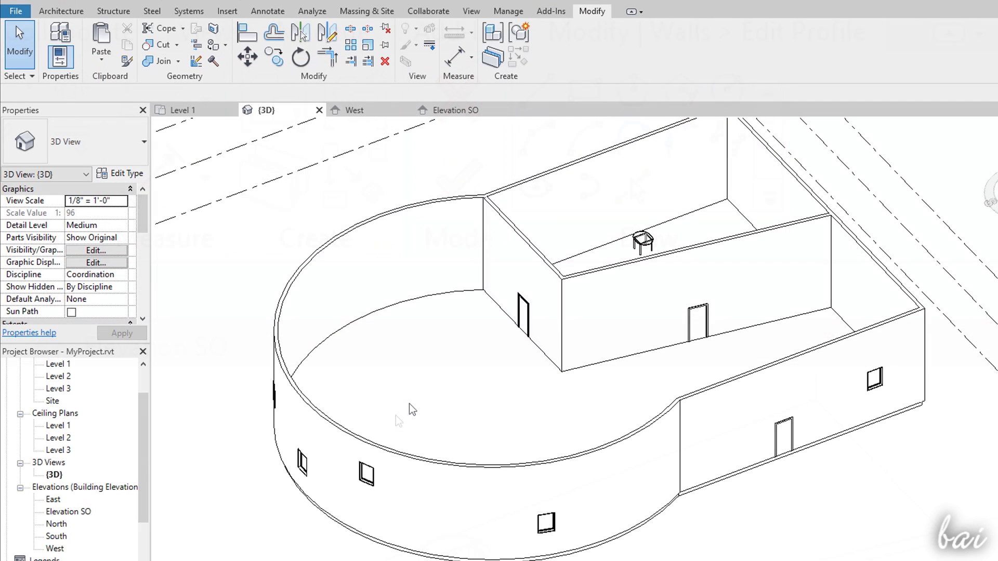
Step: Move the three curved-wall windows further along the curved wall
left_click(302, 462)
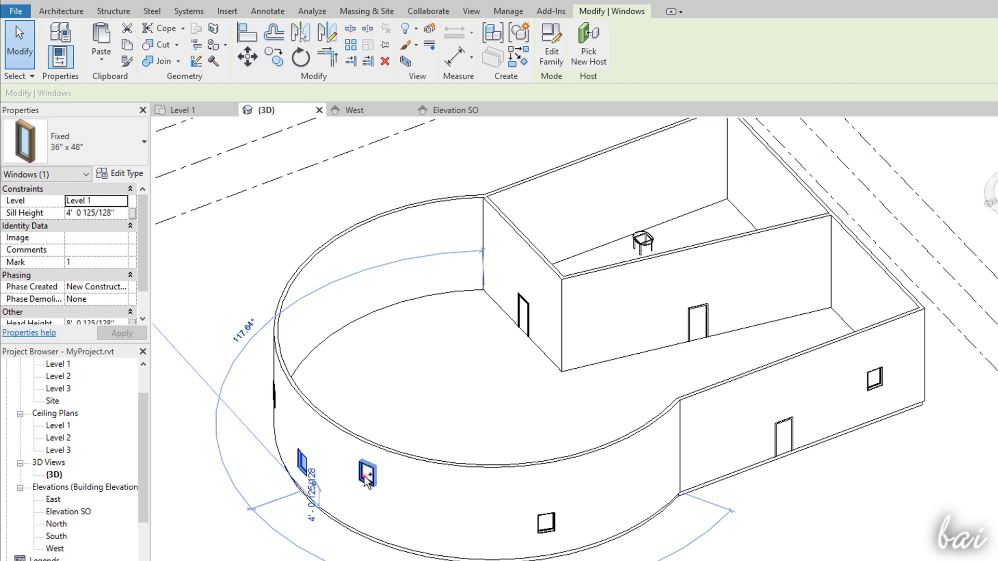
left_click(365, 476, "ctrl")
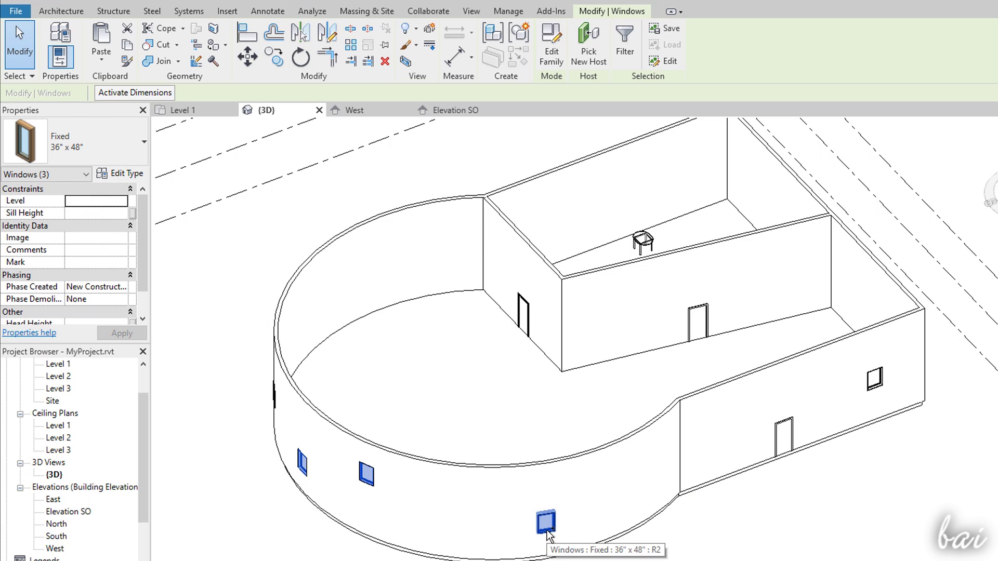
left_click(247, 56)
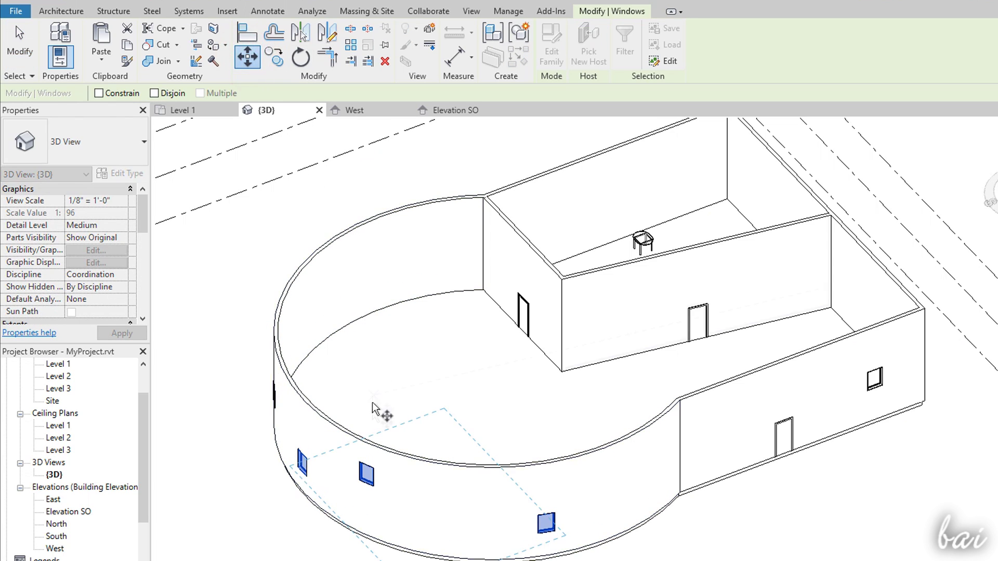
left_click(367, 474)
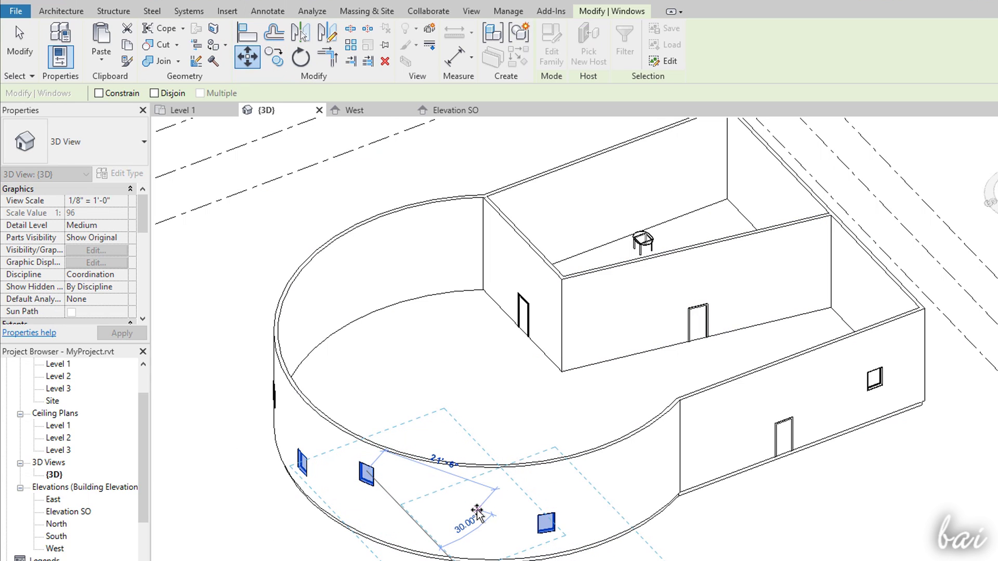
left_click(498, 498)
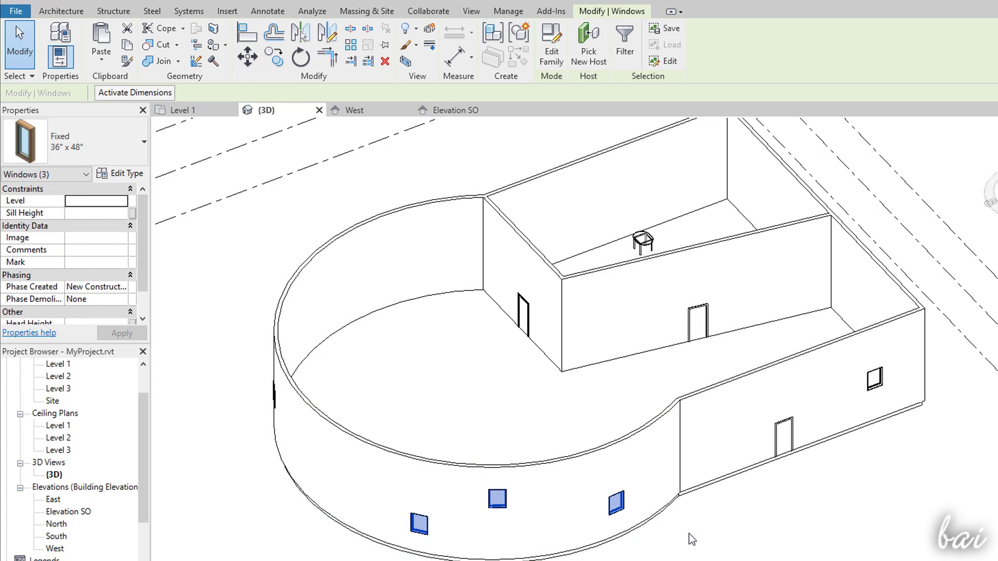
Step: Open the interior wall's profile for editing and select its sketch lines
scroll(688, 533, "up", 3)
double_click(669, 252)
left_click(881, 294)
left_click(837, 337, "ctrl")
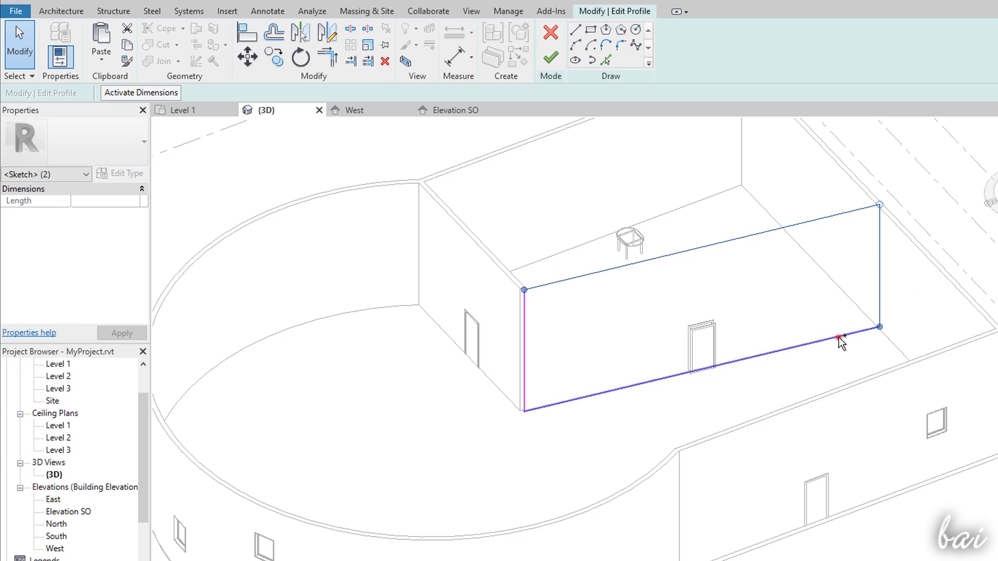
left_click(581, 428)
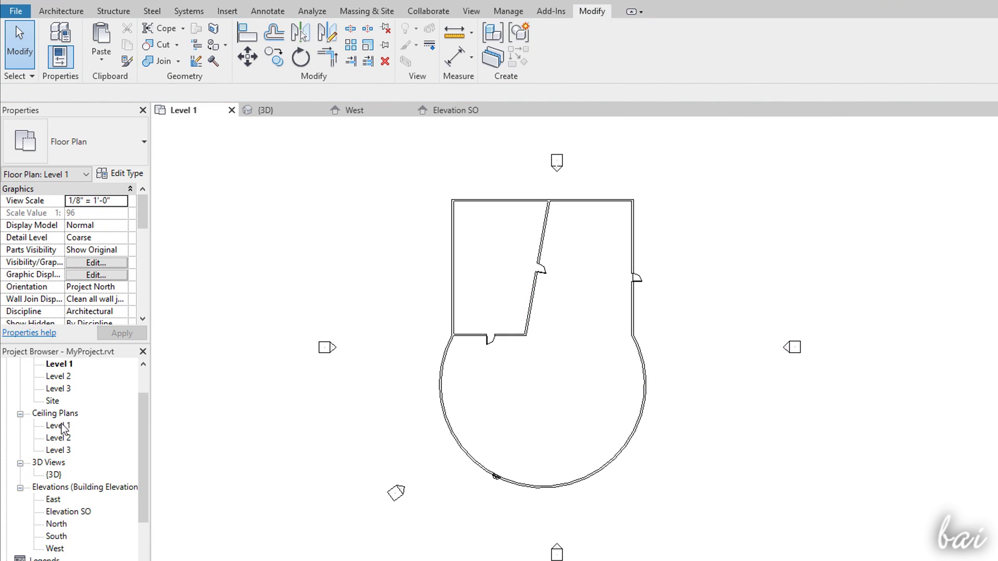
Step: Place automatic 2' x 4' ACT ceilings in the upper-left and large lower rooms on Level 1
double_click(59, 426)
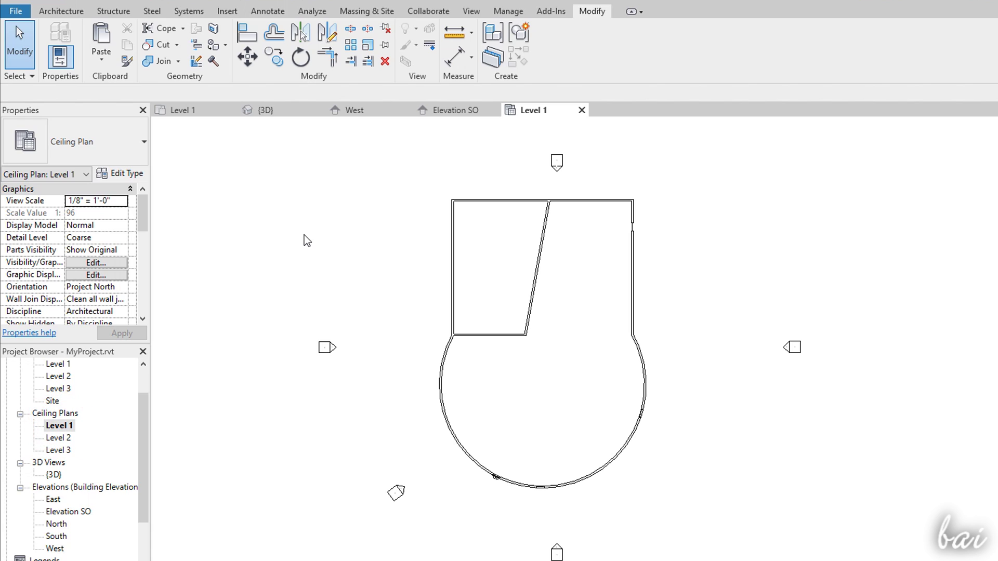
scroll(591, 345, "up", 1)
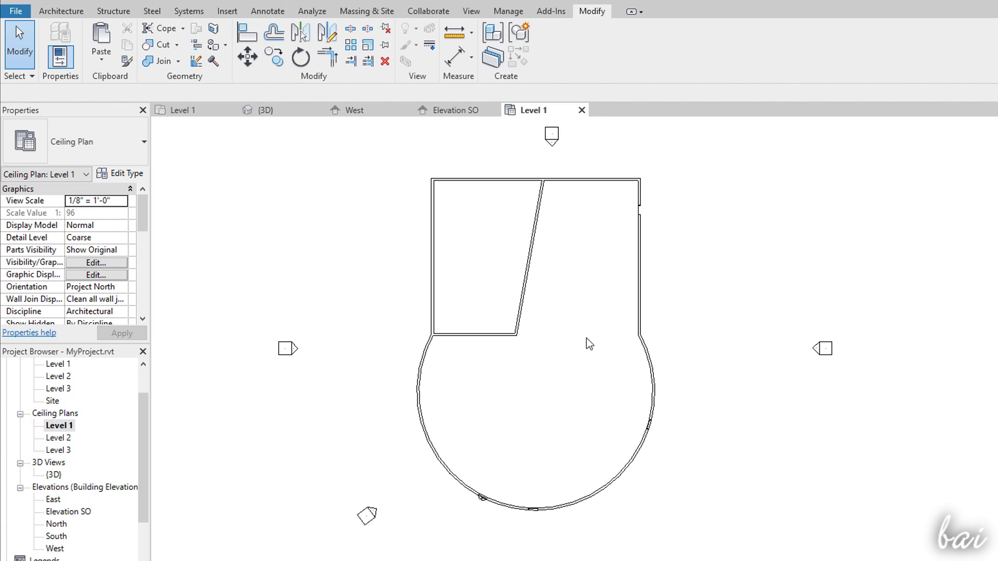
left_click(72, 12)
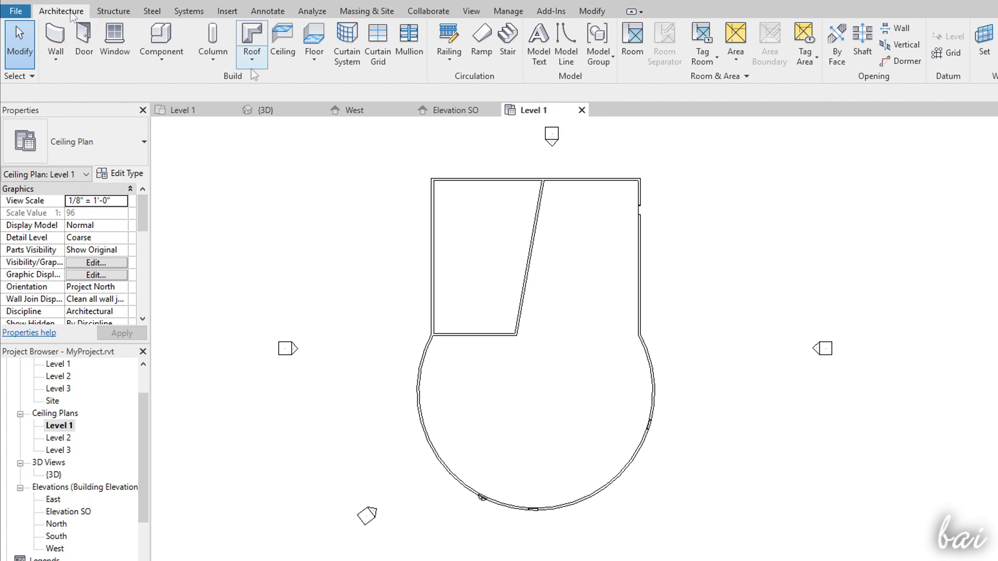
left_click(282, 48)
left_click(489, 260)
left_click(575, 404)
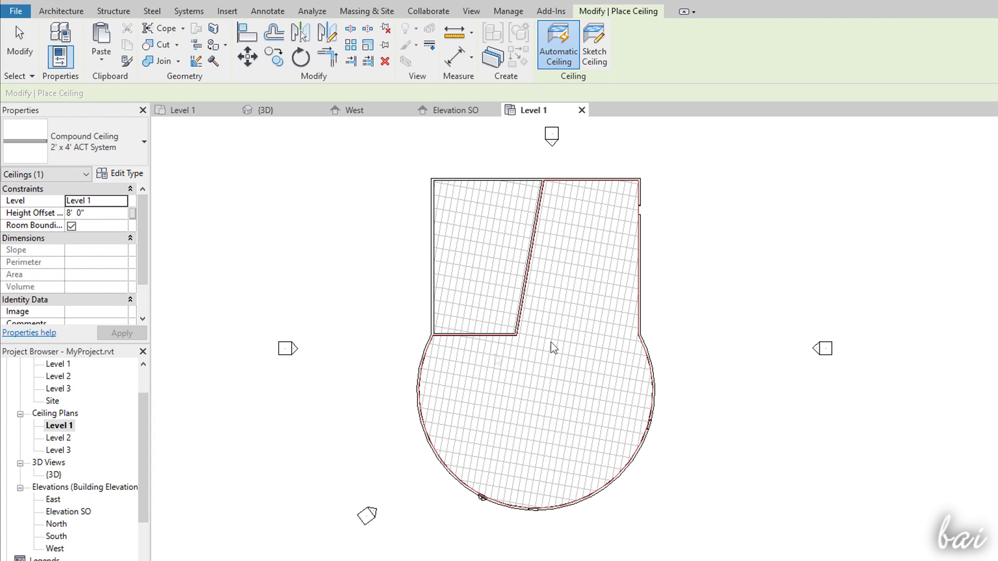
left_click(187, 110)
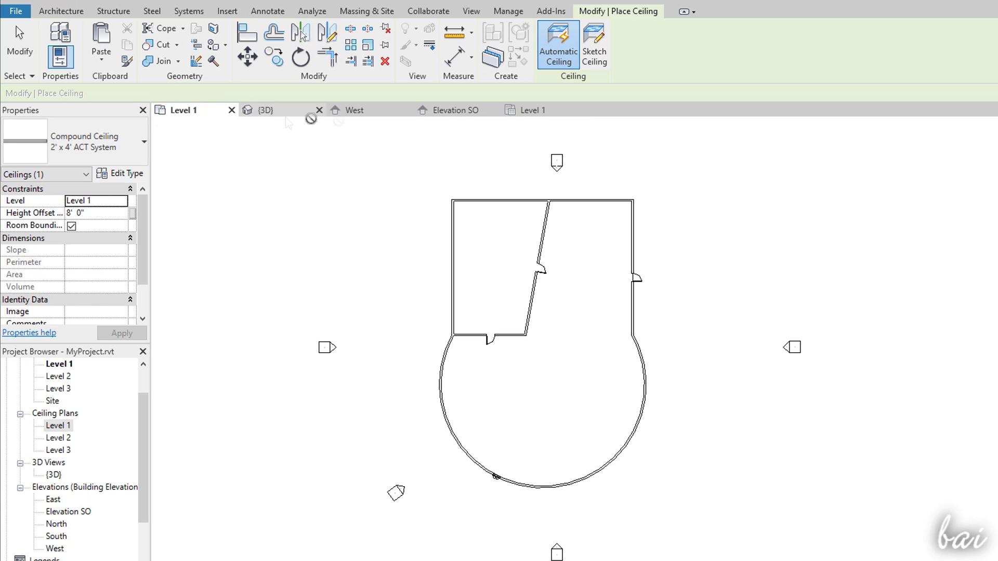
left_click(543, 111)
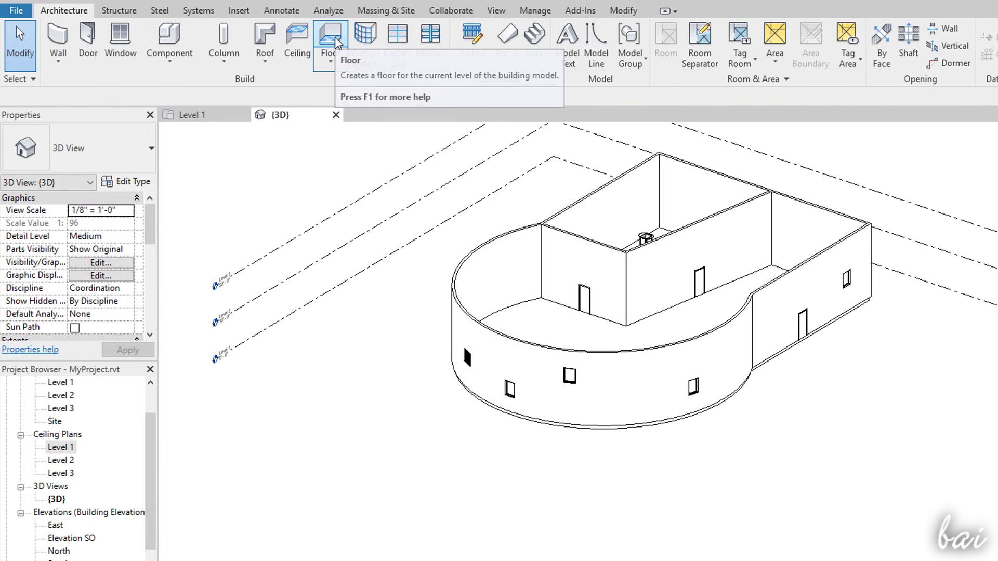
Step: Sketch a 29' x 37'-6" rectangular Generic - 12" floor beside the building on Level 1
left_click(316, 41)
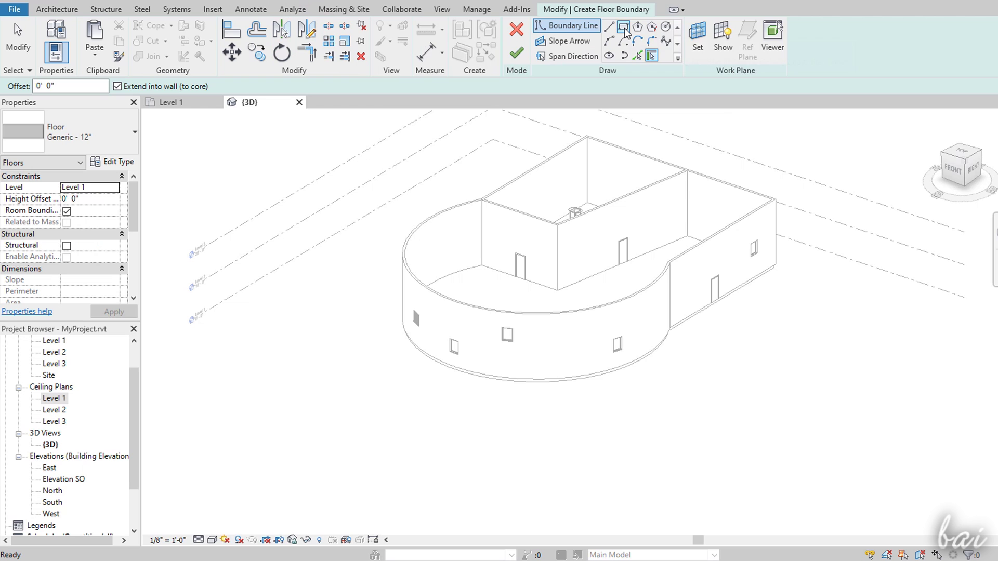
left_click(623, 27)
left_click(645, 407)
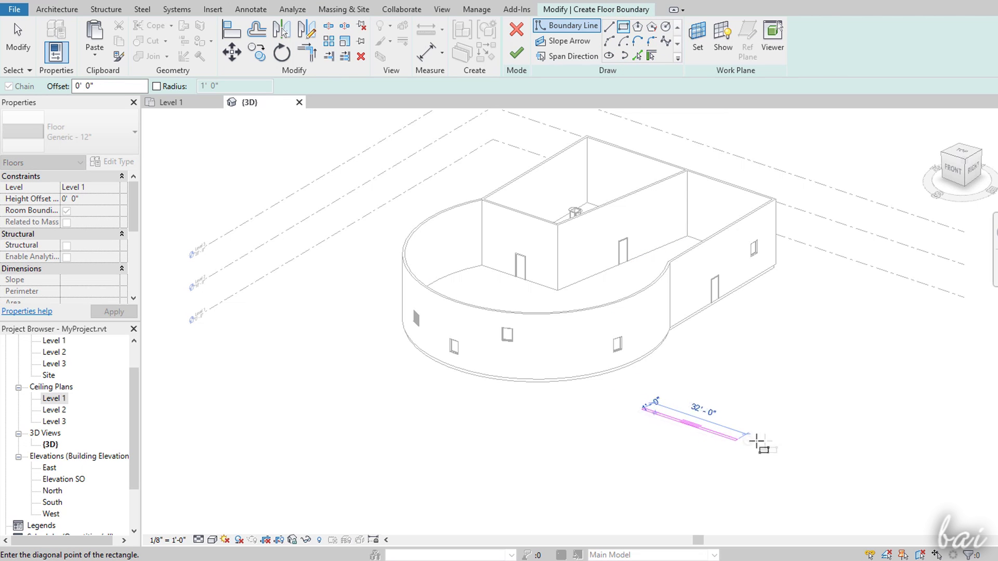
left_click(816, 406)
scroll(868, 451, "up", 1)
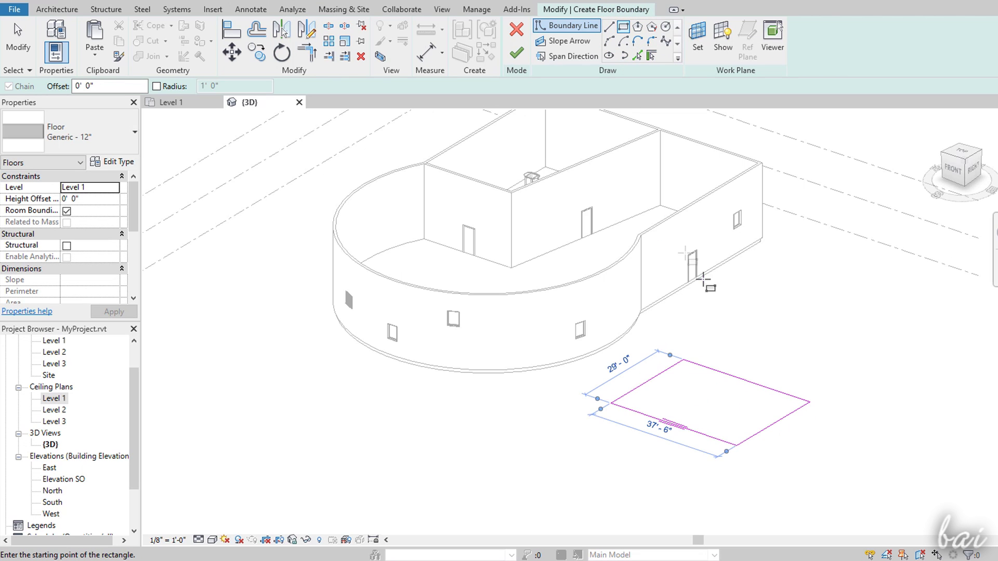
left_click(516, 52)
middle_click_drag(598, 156, 633, 162)
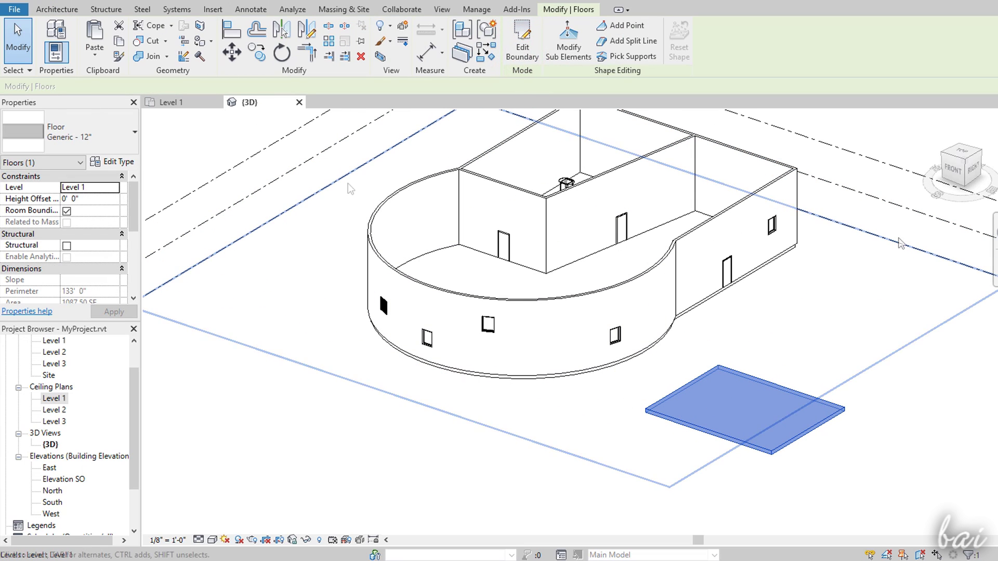
Step: Show the work plane grid and set the active work plane to Level : Level 3
left_click(72, 11)
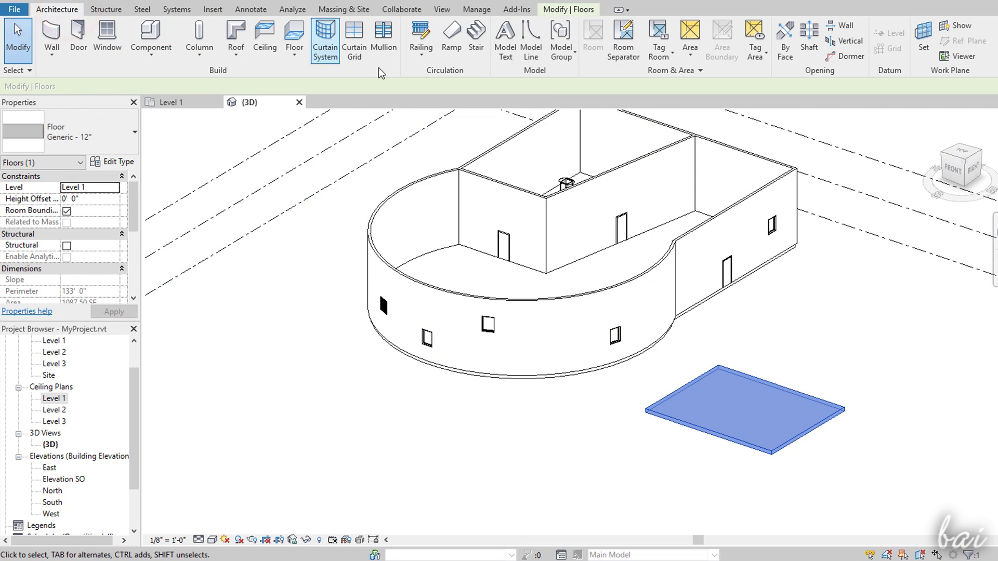
key("Escape")
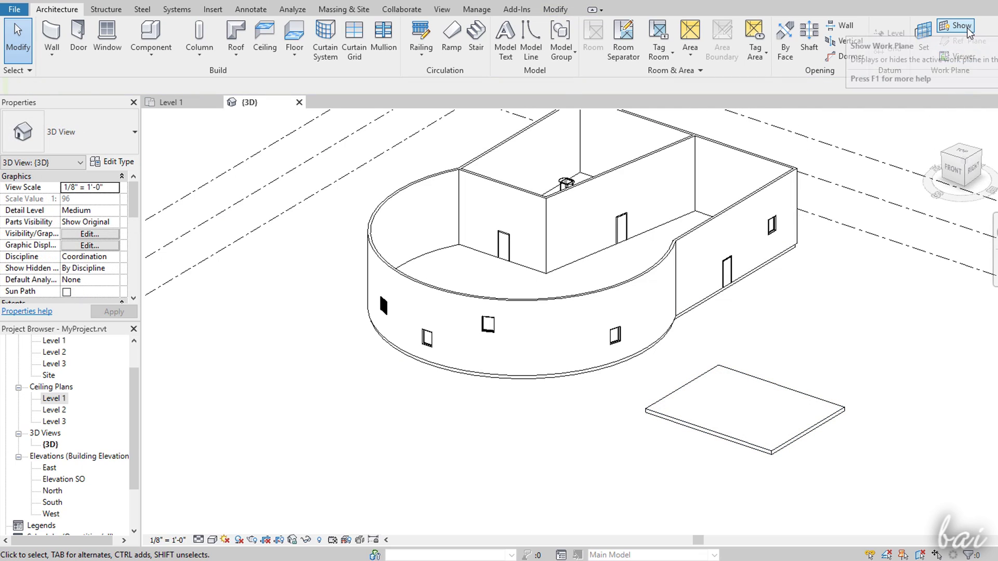
left_click(966, 30)
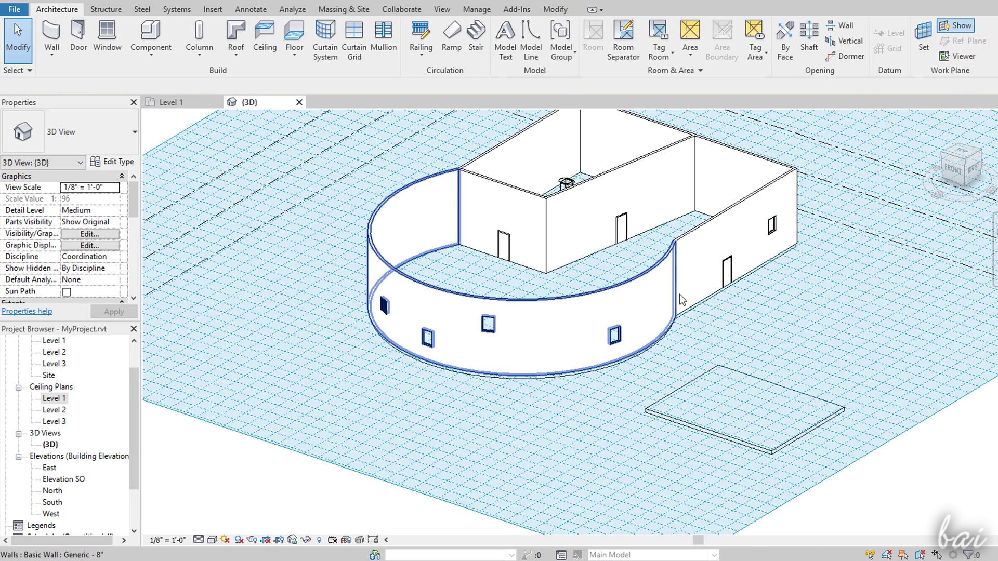
scroll(754, 396, "down", 3)
scroll(828, 388, "up", 3)
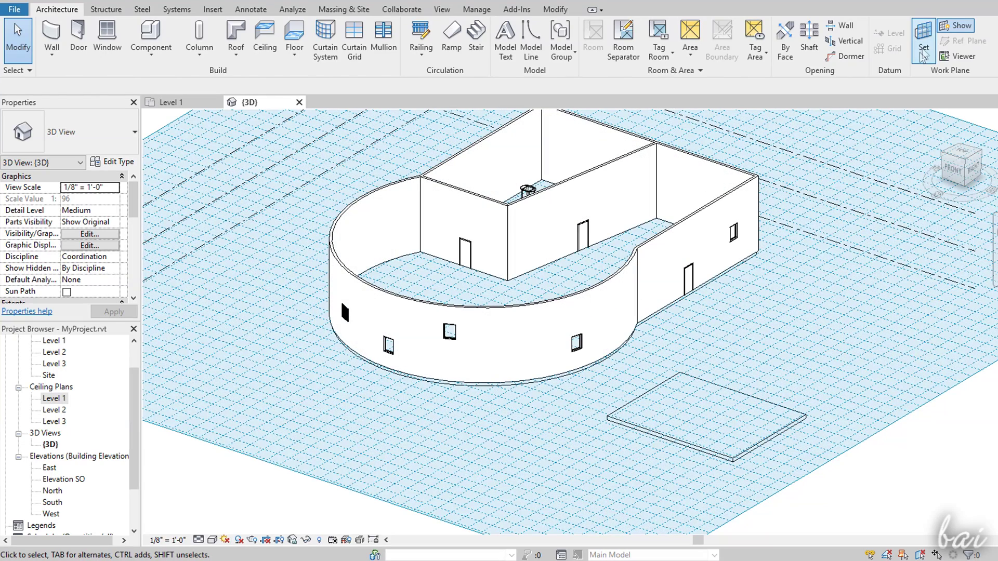
left_click(924, 46)
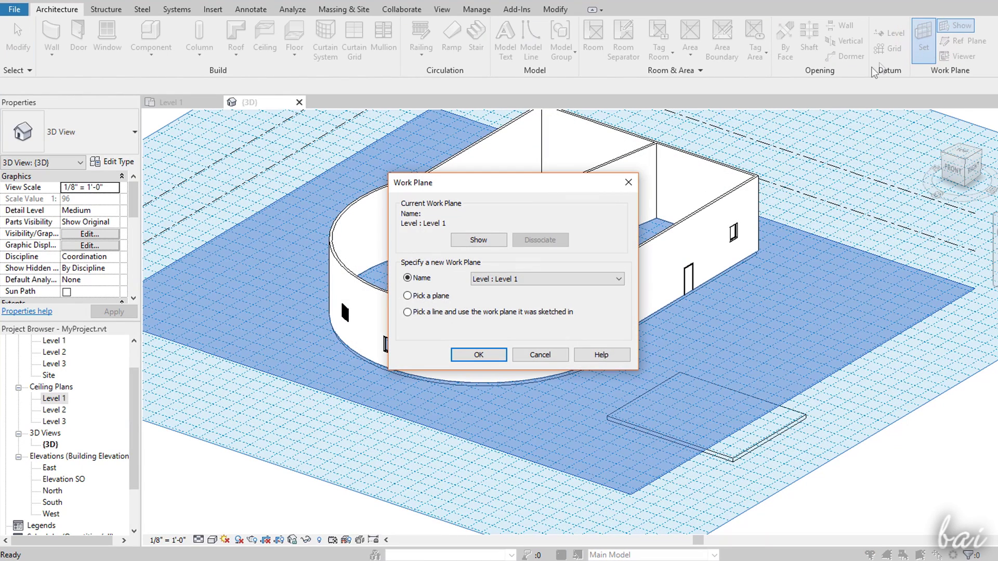
left_click(540, 279)
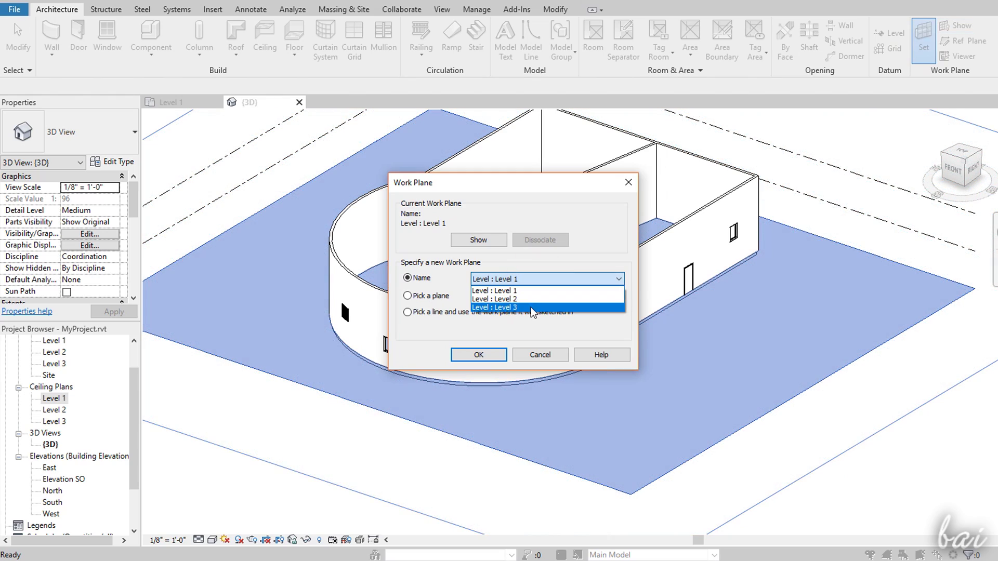
left_click(530, 307)
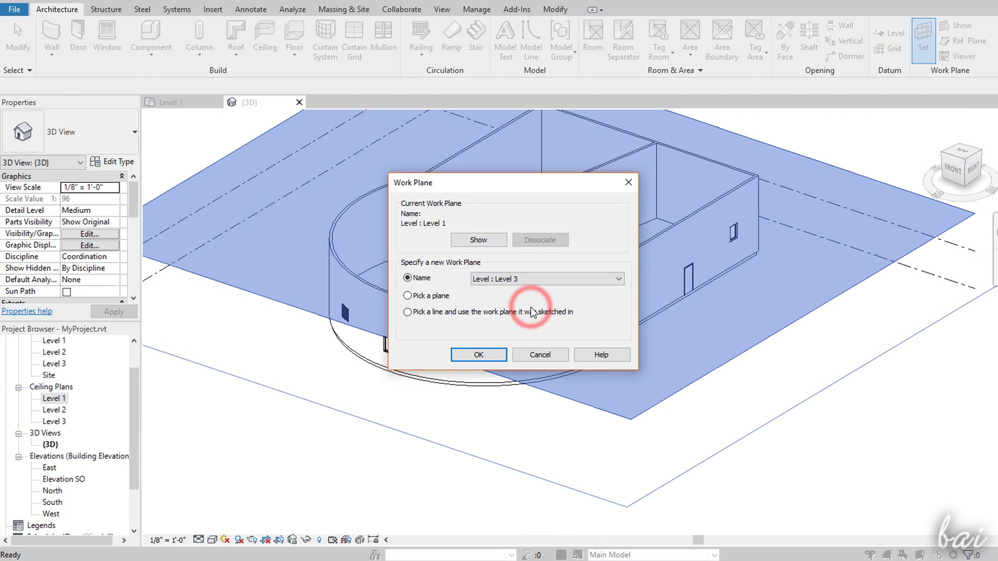
left_click(488, 355)
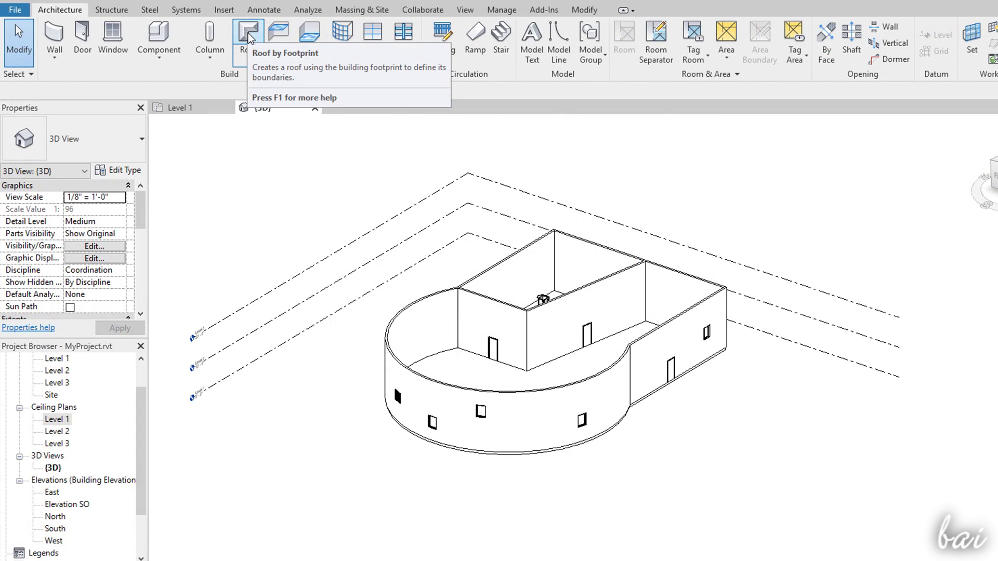
Step: Create a Level 3 roof by footprint from wall-following lines and an arc, without attaching walls
left_click(236, 32)
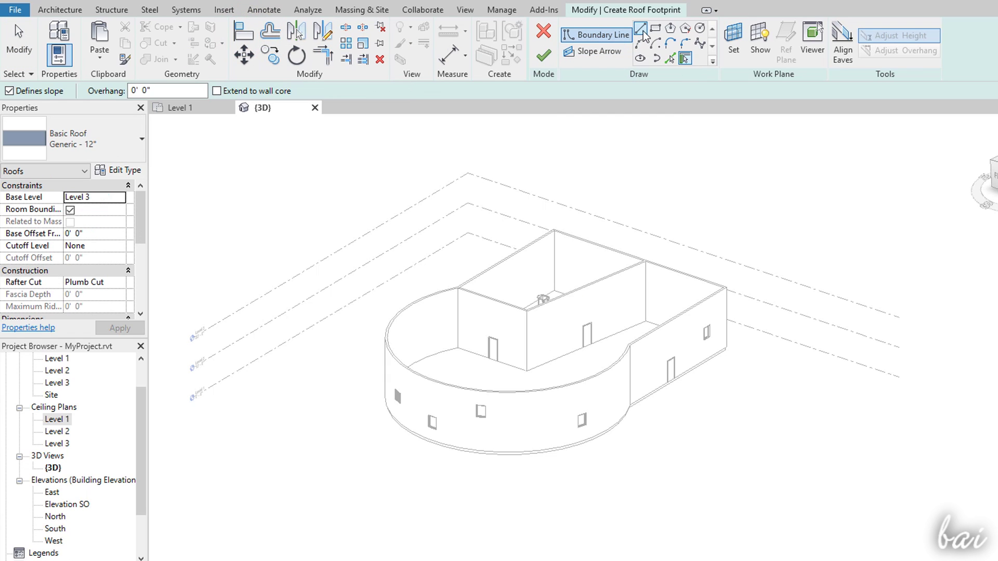
left_click(640, 29)
scroll(457, 281, "up", 2)
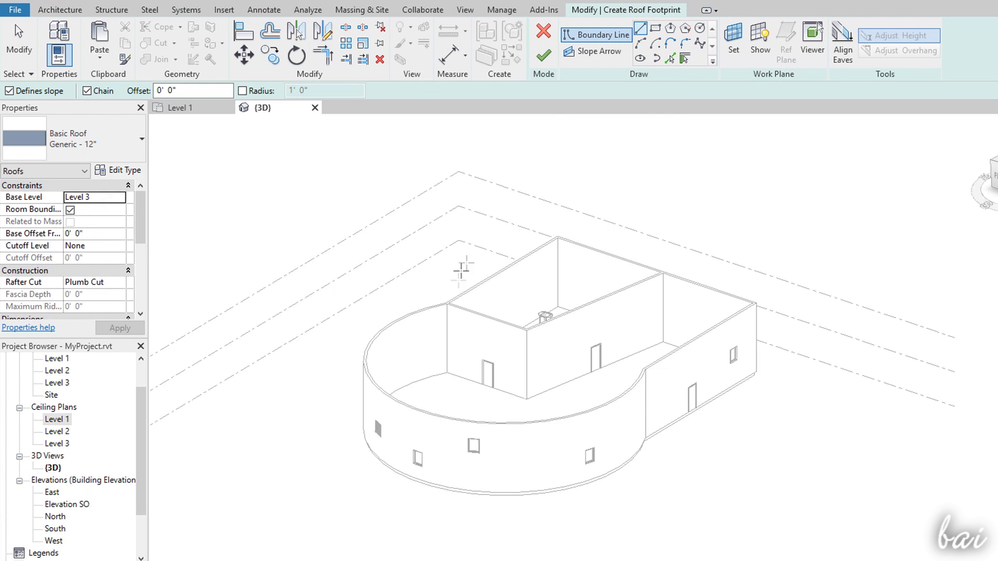
left_click(442, 300)
left_click(591, 213)
left_click(853, 300)
left_click(707, 387)
left_click(349, 343)
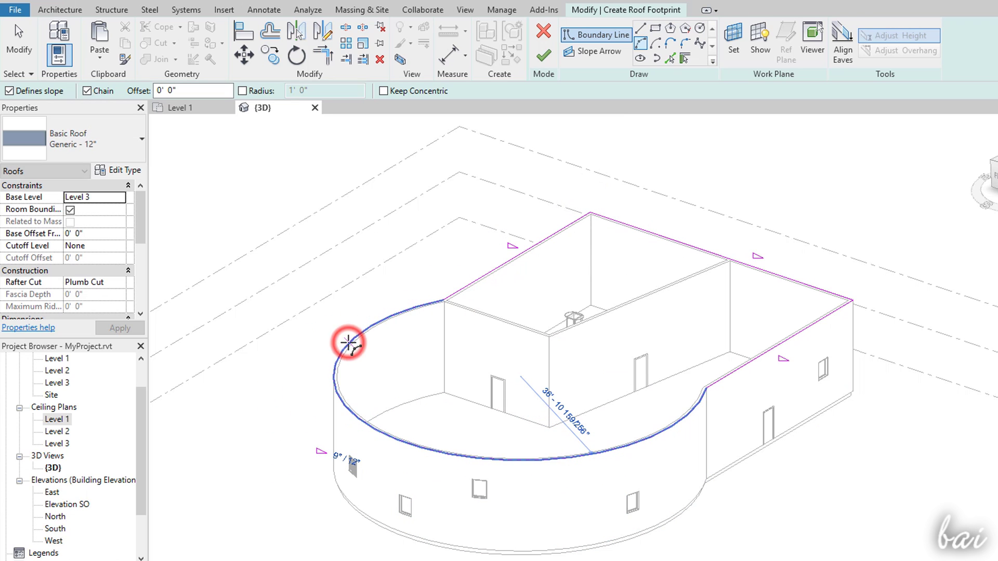
left_click(544, 58)
left_click(624, 302)
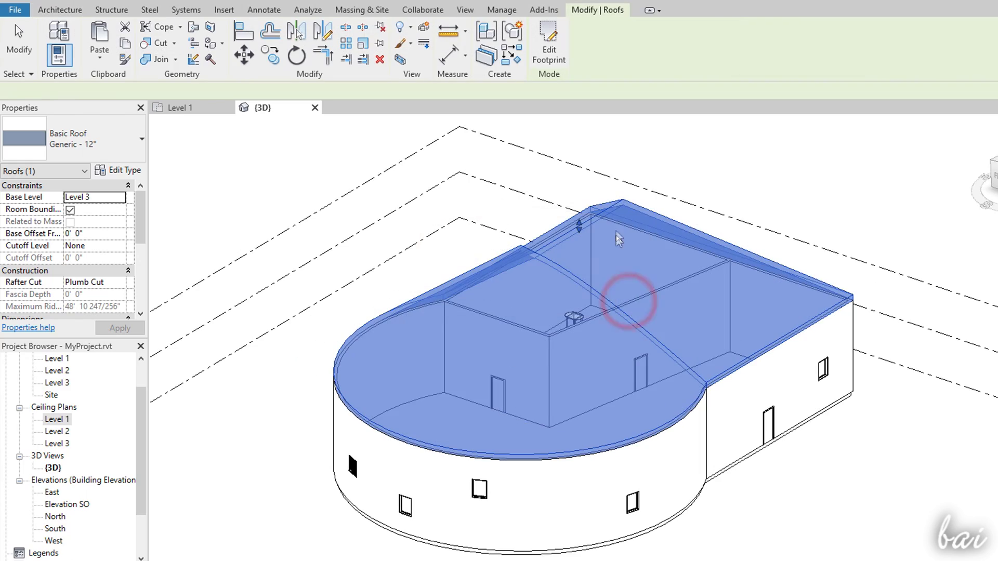
Step: Orbit to a high view, select the roof and reopen its footprint sketch
scroll(338, 176, "down", 2)
left_click(356, 196)
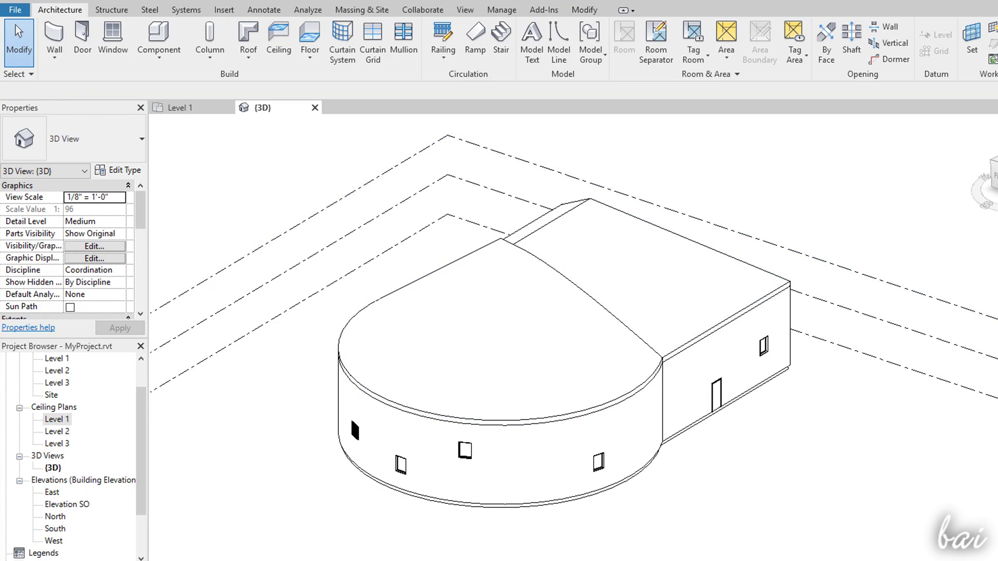
key("shift+w")
left_click_drag(488, 312, 761, 401)
left_click(761, 401)
left_click(557, 45)
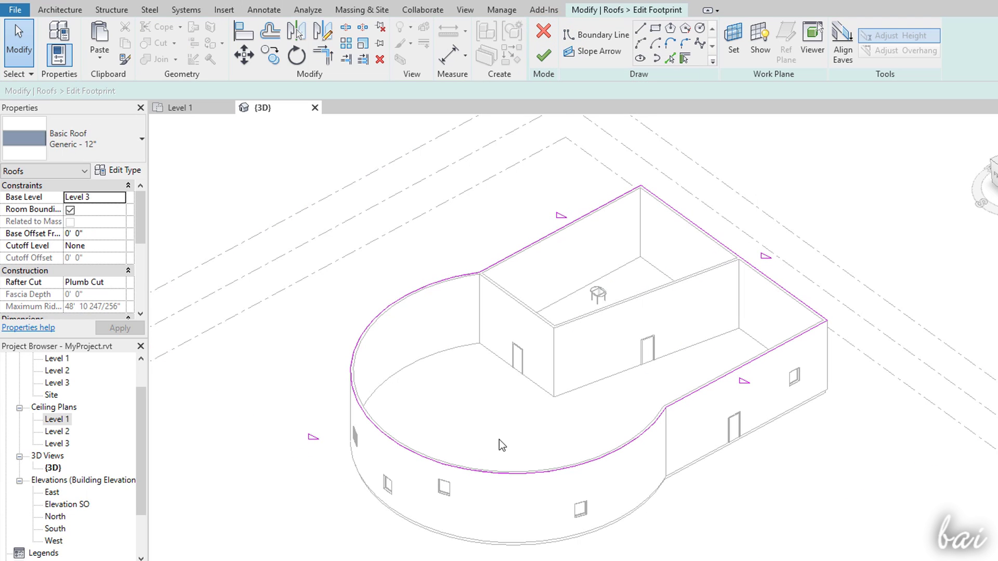
Step: Clear Defines Slope on the curved and upper-left edges, then finish without attaching walls
left_click(364, 417)
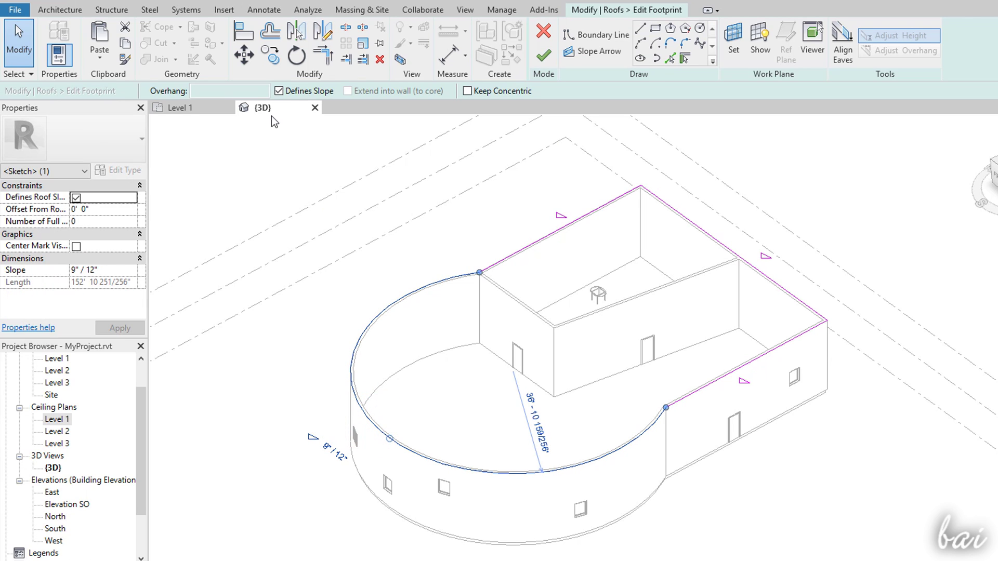
left_click(279, 91)
left_click(522, 250)
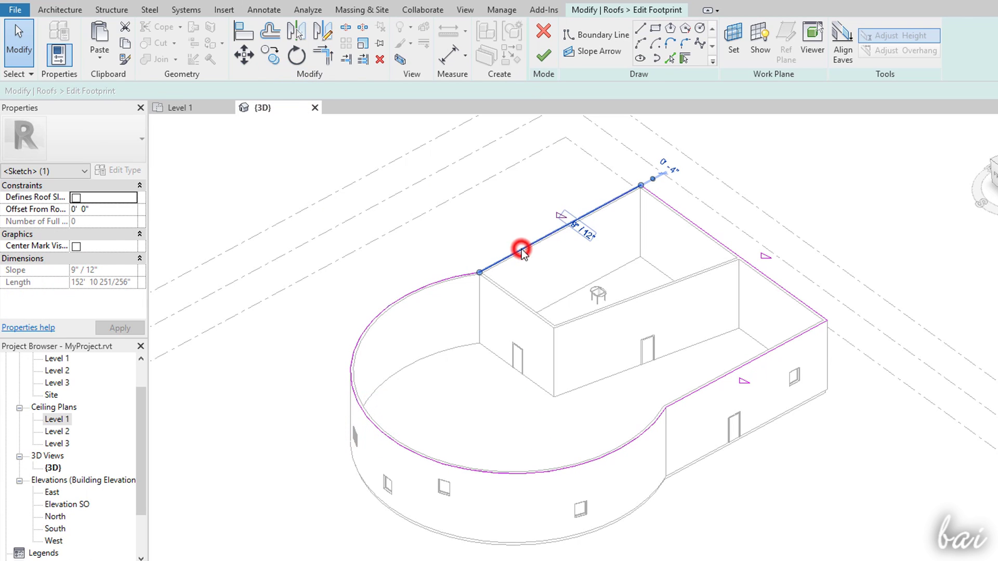
left_click(279, 91)
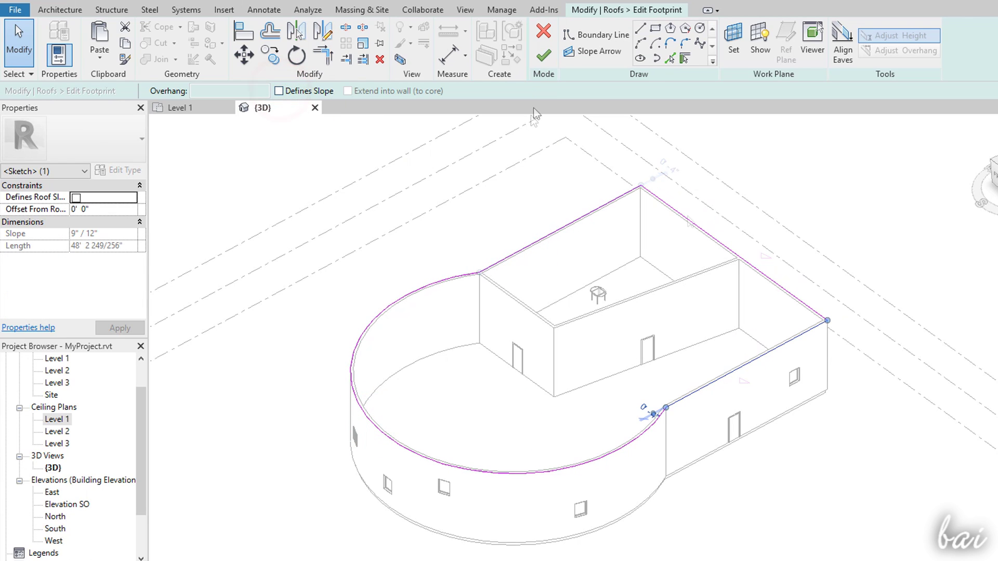
left_click(539, 60)
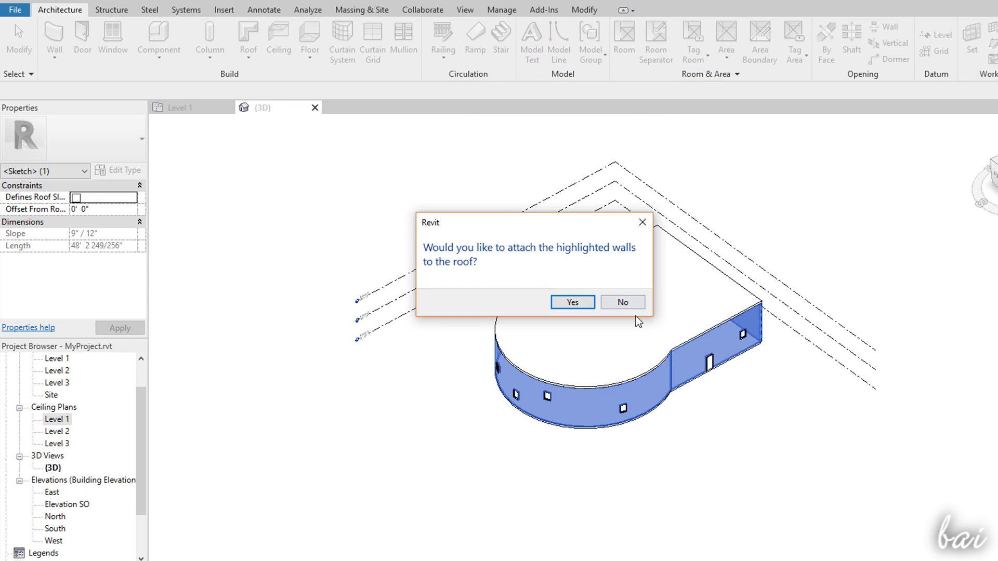
left_click(629, 302)
middle_click_drag(800, 303, 621, 110, "shift")
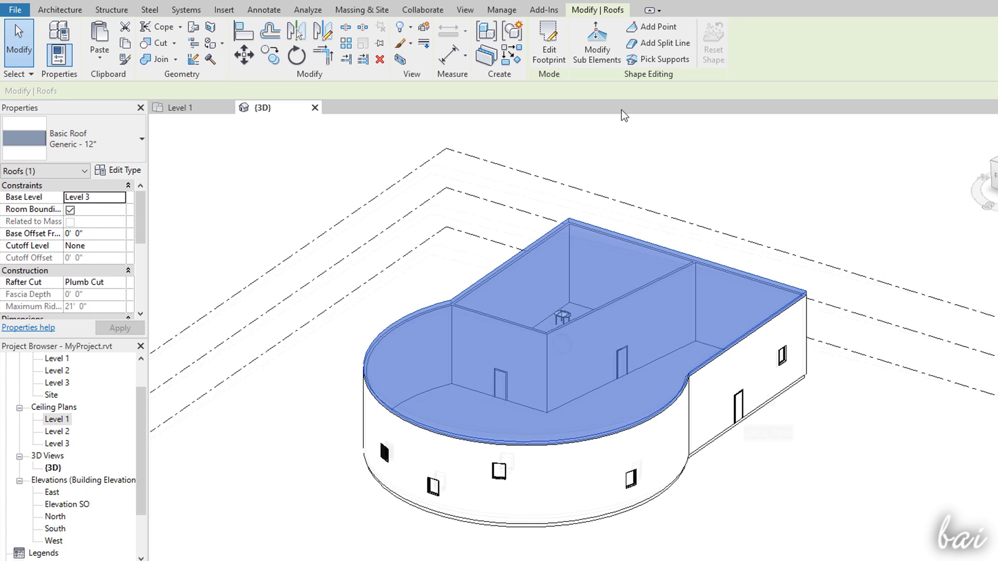
Step: Draw a split line across the roof and raise it to an 11' 6" elevation
left_click(664, 44)
left_click(548, 338)
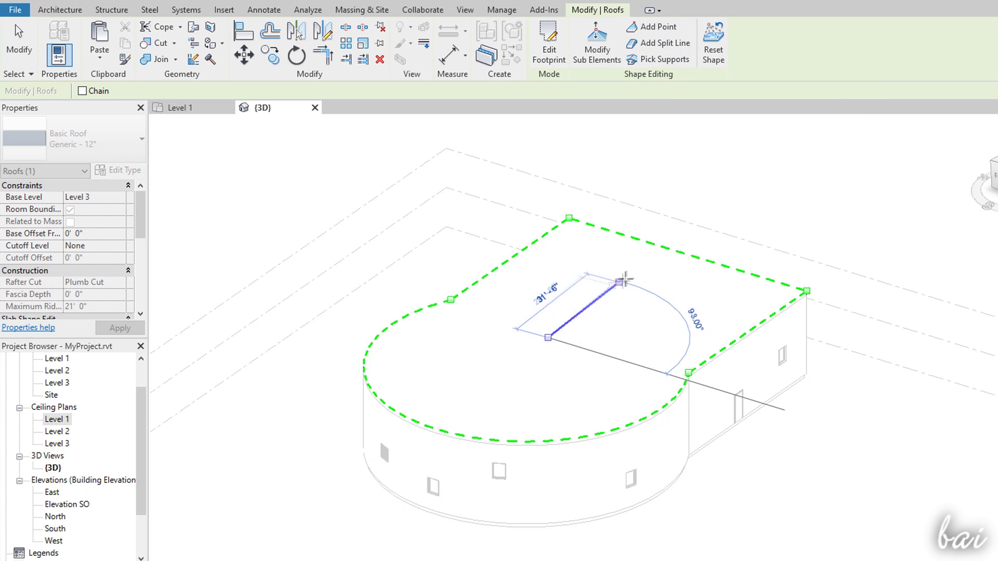
left_click(646, 269)
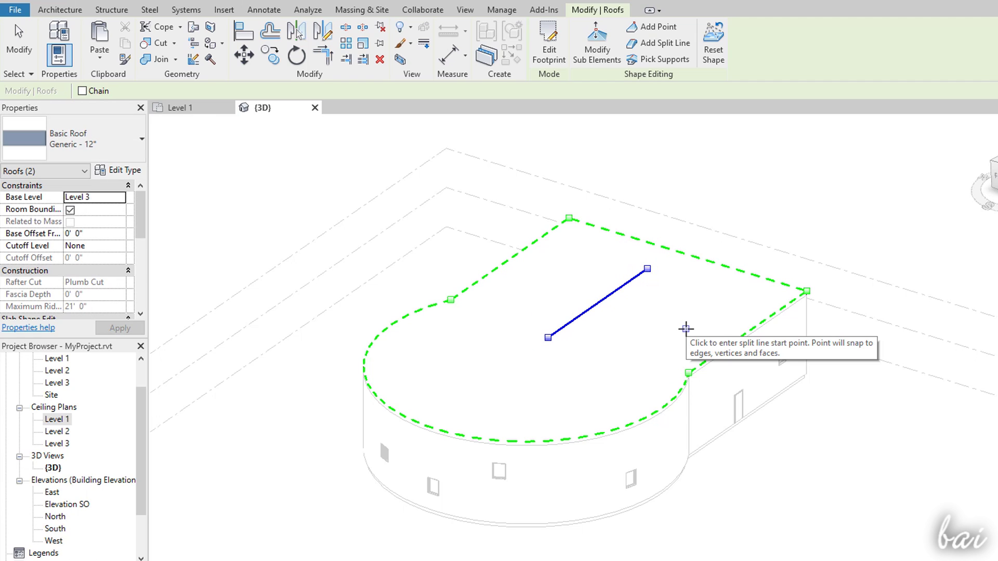
key("Escape")
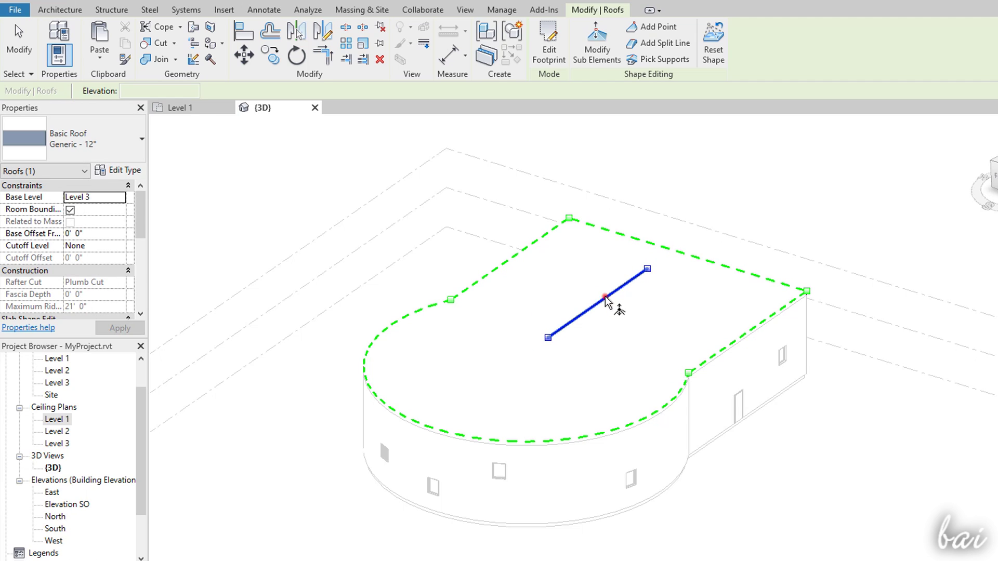
left_click(606, 294)
left_click_drag(609, 291, 603, 285)
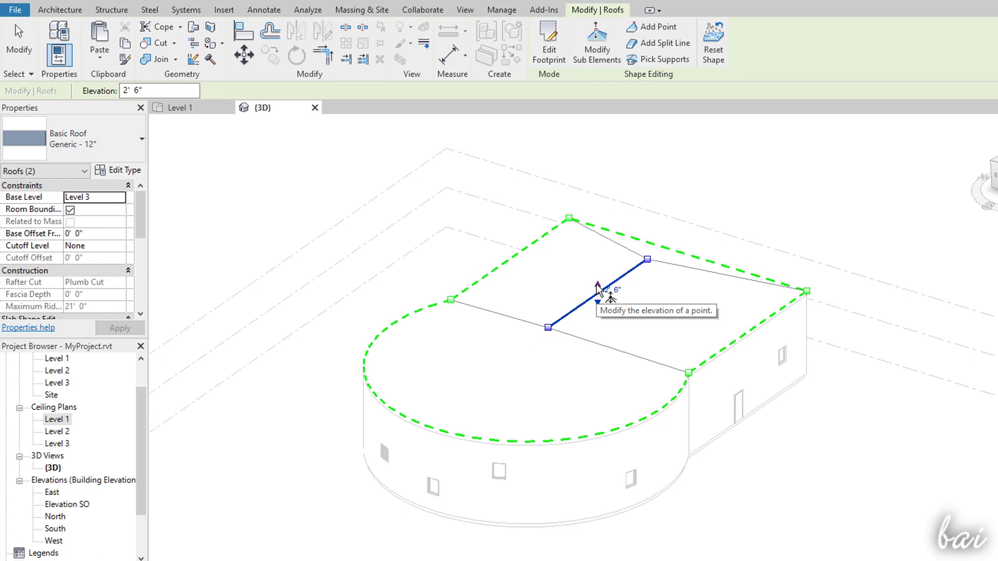
left_click(596, 283)
type("11 6")
key("Return")
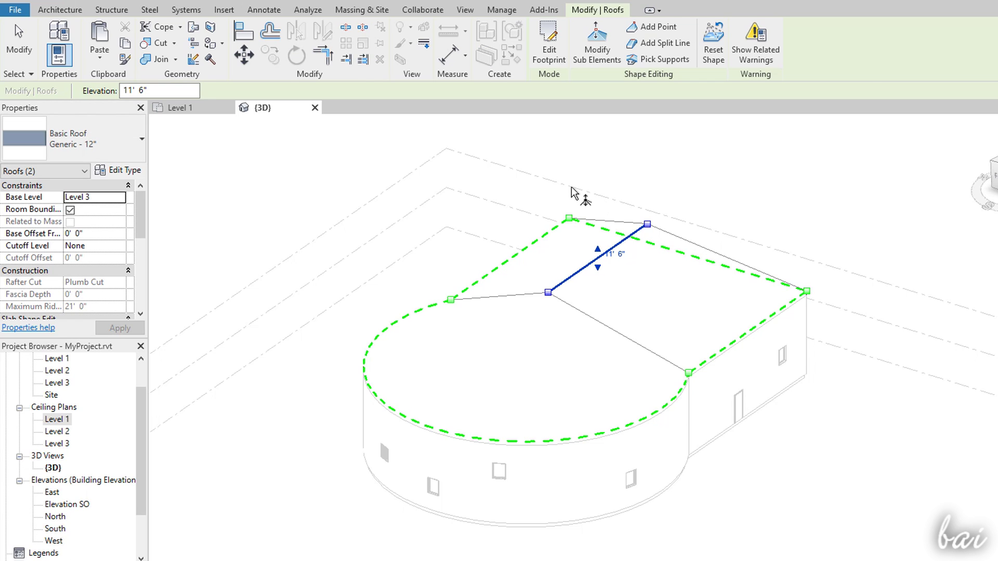
key("Escape")
key("Escape")
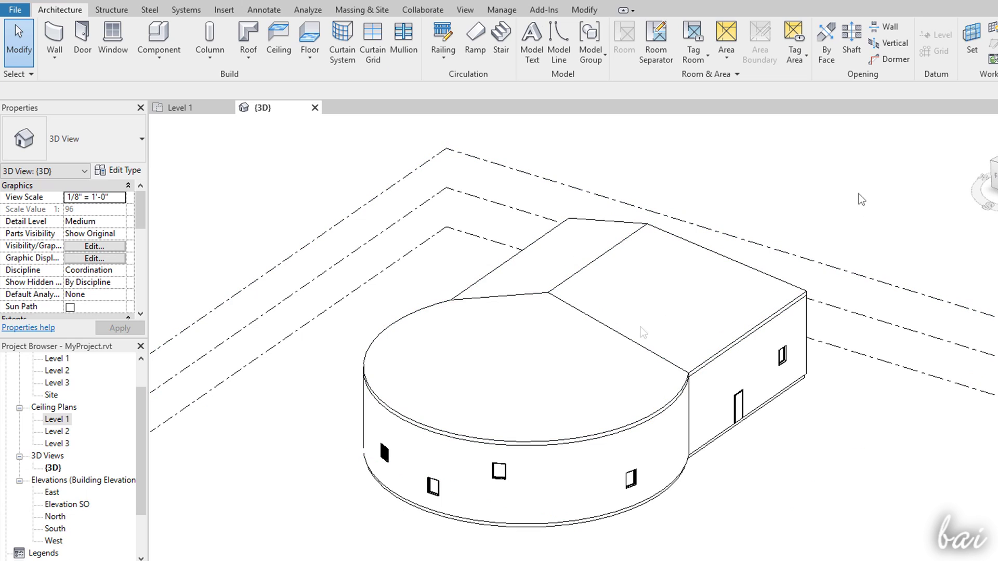
Step: Reset the roof's shape, then switch the visual style to Wireframe and then Consistent Colors
left_click(672, 371)
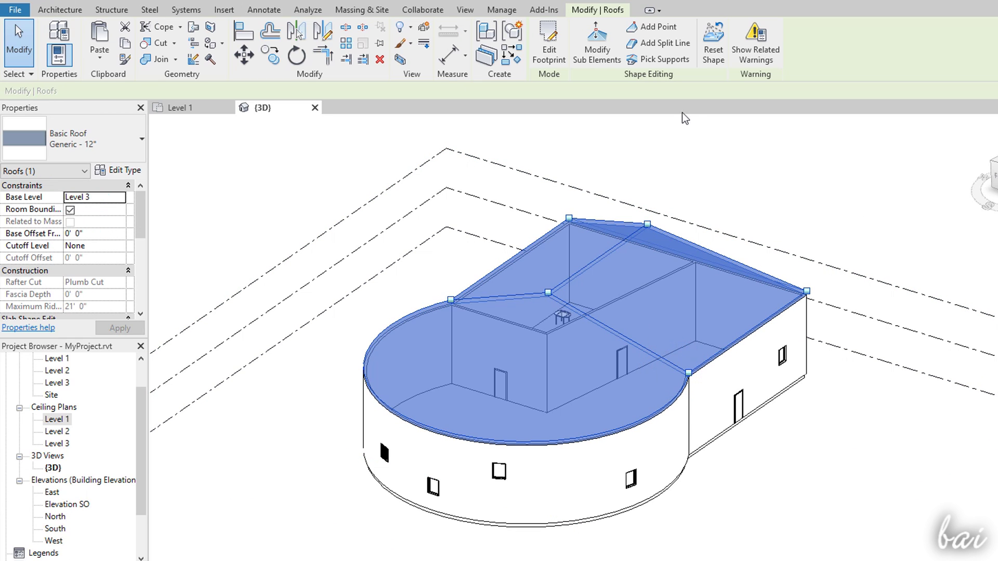
left_click(713, 59)
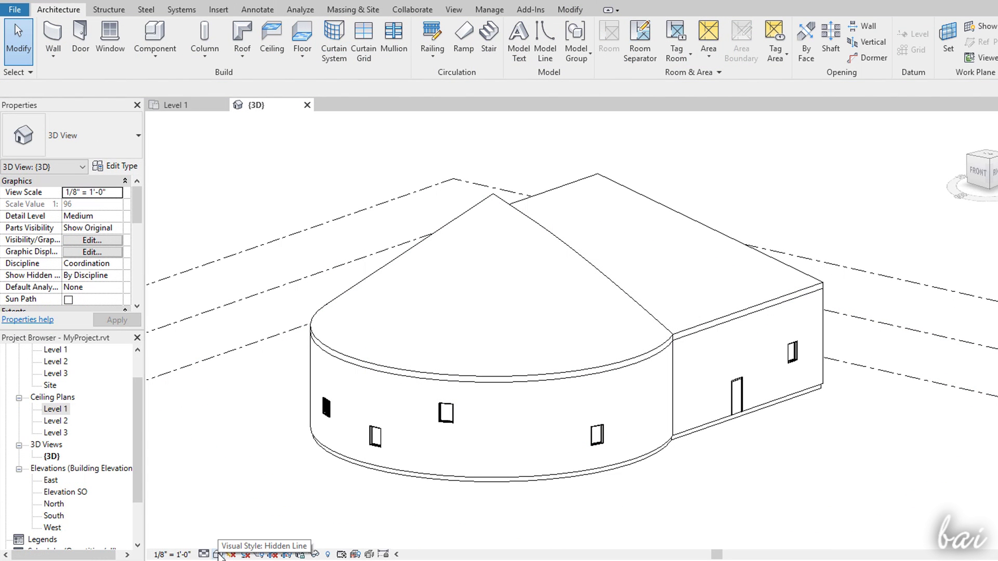
left_click(218, 554)
left_click(245, 474)
left_click(218, 554)
left_click(242, 514)
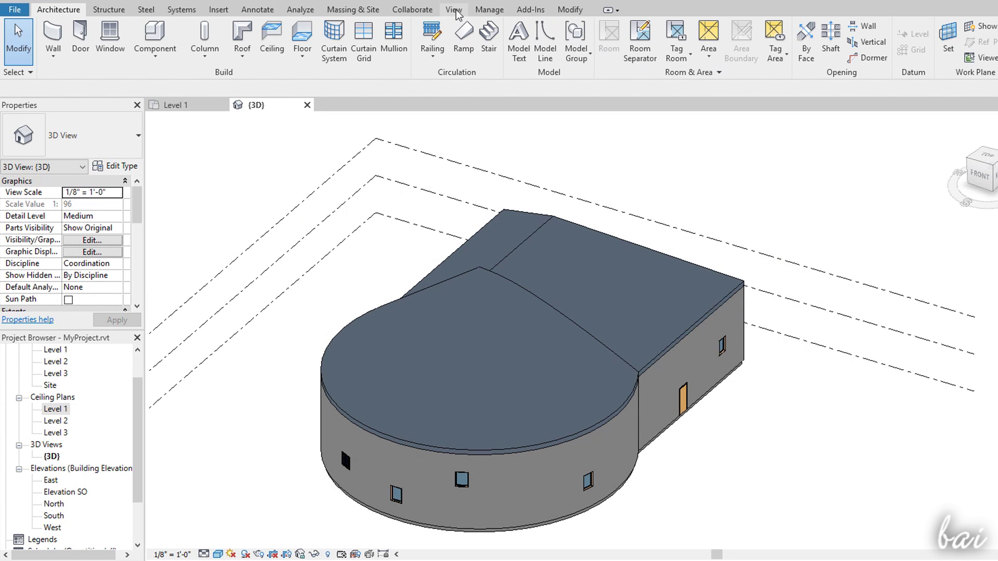
Step: Render the 3D view with Sun only exterior lighting and a Few Clouds sky background
left_click(453, 9)
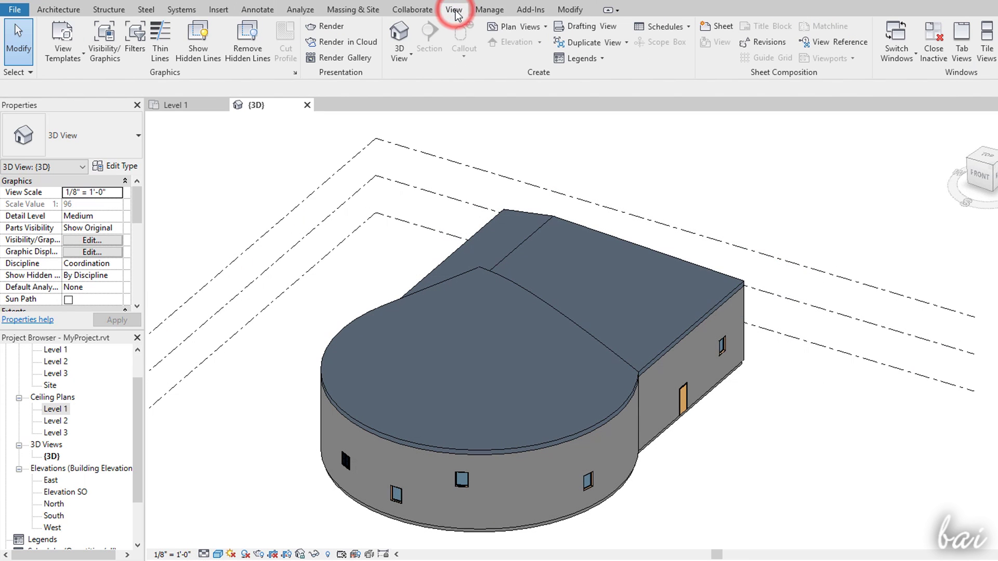
left_click(327, 29)
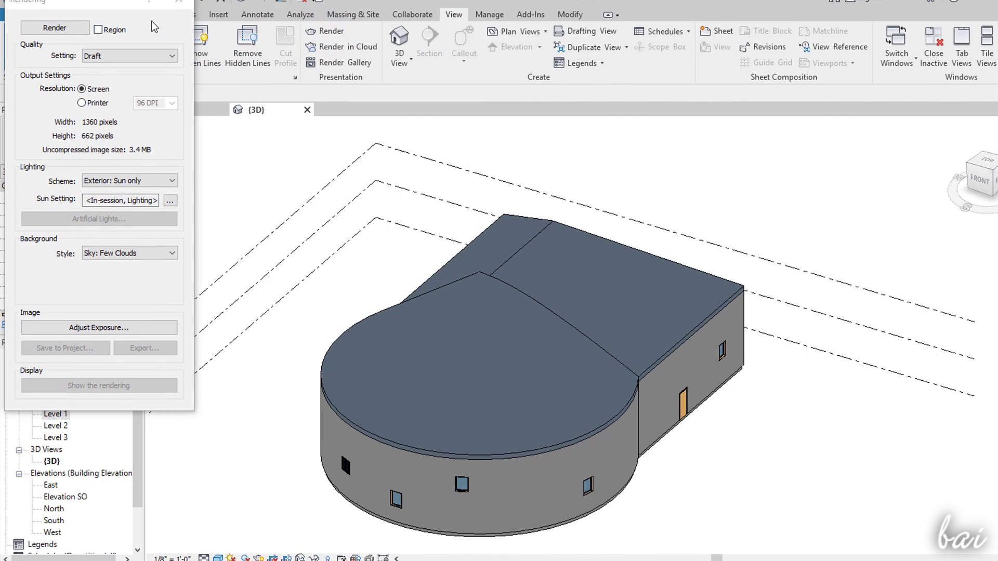
left_click(62, 28)
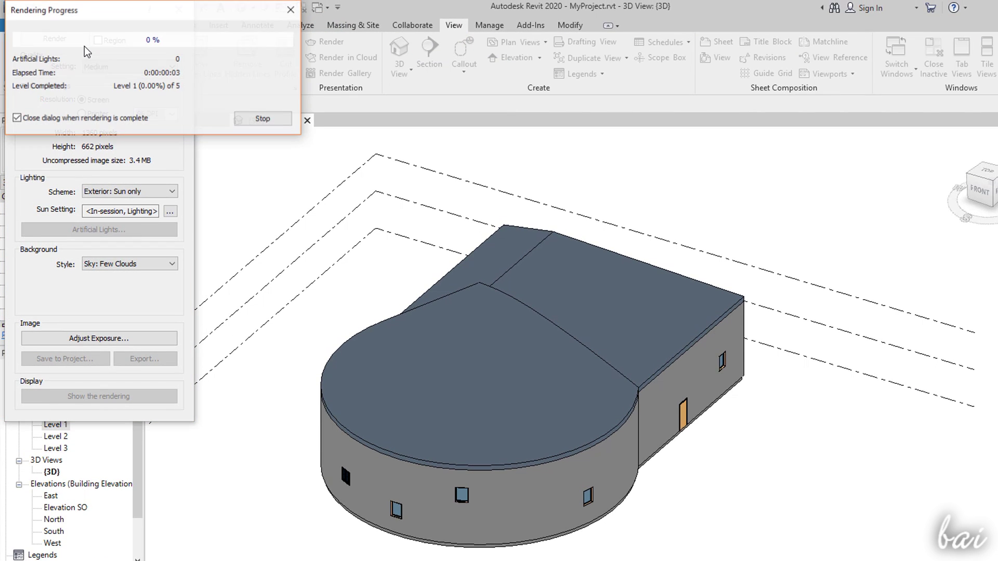